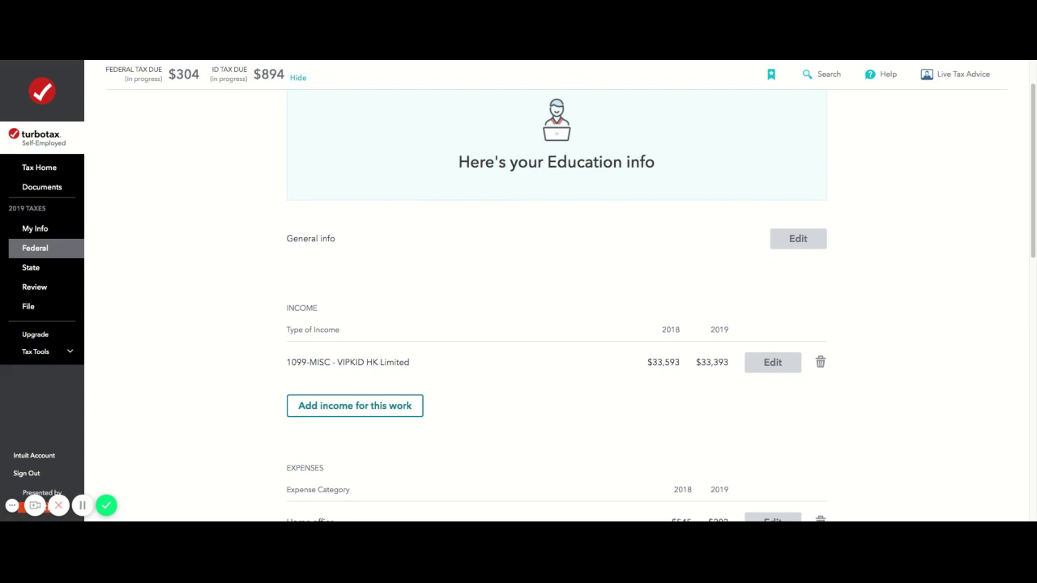
Open the VIPKID HK Limited 1099-MISC income entry, review its payer and box details, and return to the Education summary
scroll(699, 347, down, 1)
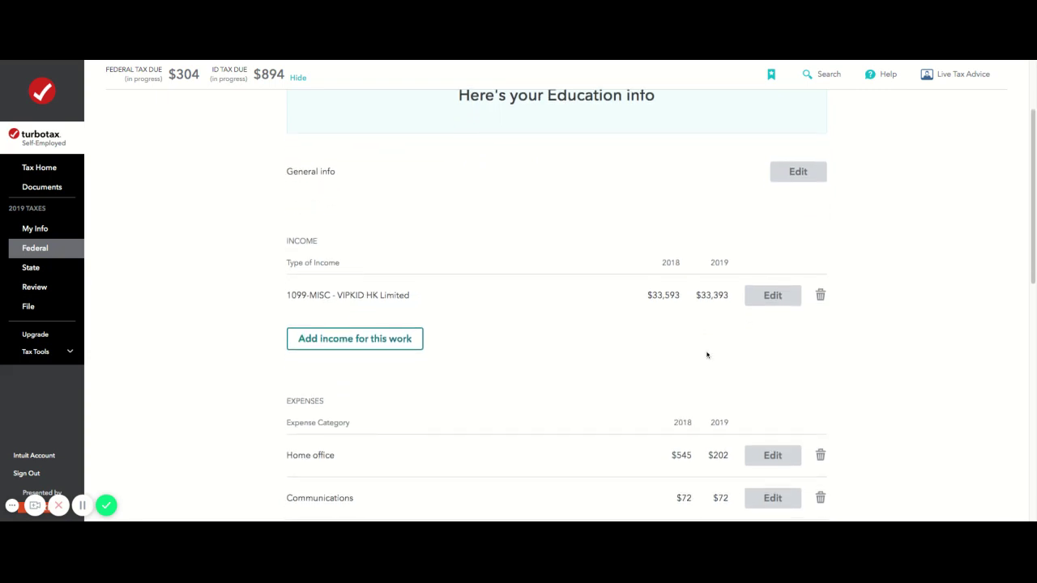
scroll(680, 350, up, 2)
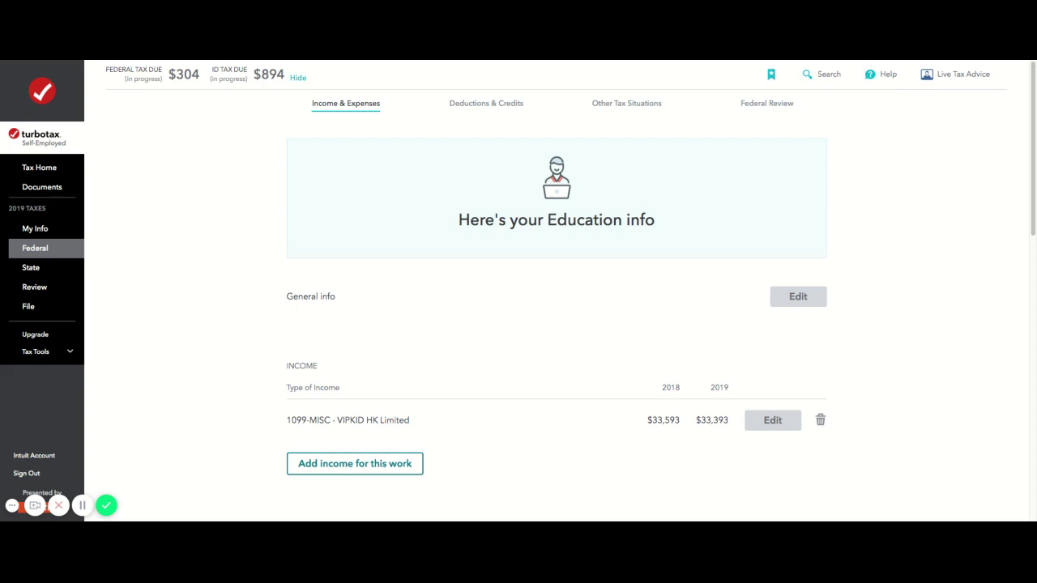
scroll(595, 414, down, 4)
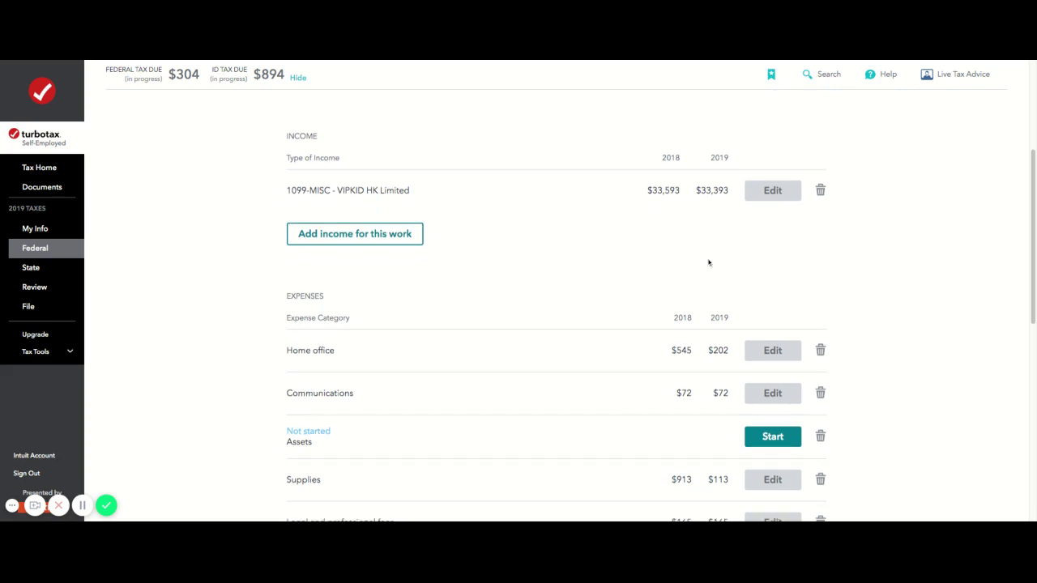
scroll(708, 262, up, 4)
scroll(689, 271, down, 3)
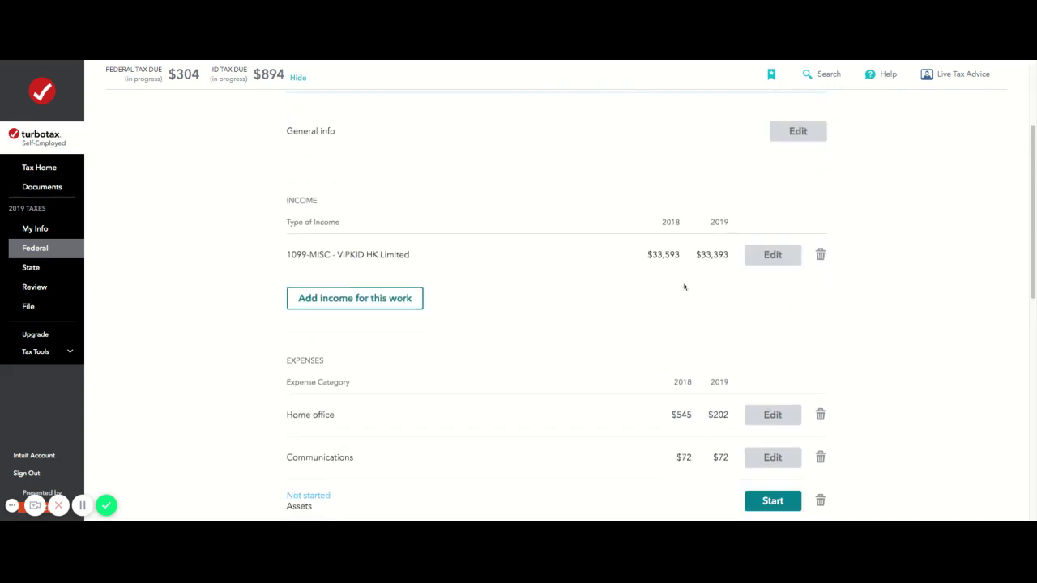
scroll(693, 277, down, 1)
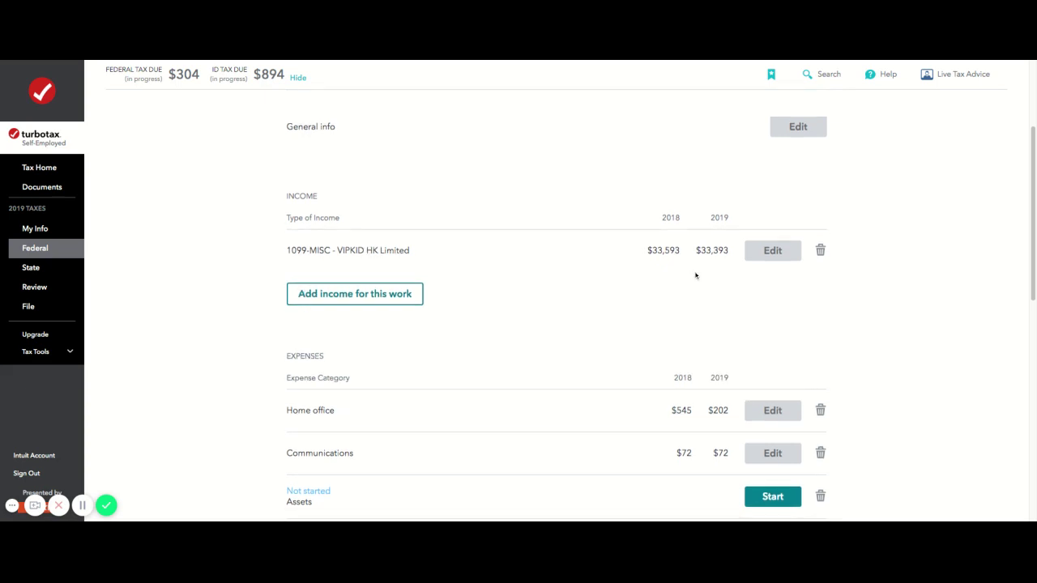
click(777, 252)
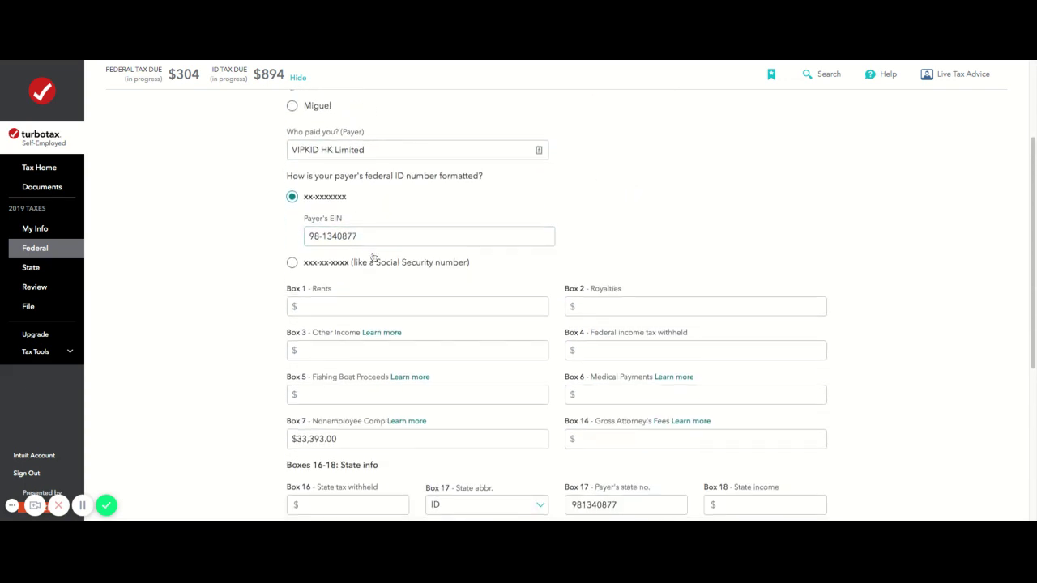
scroll(373, 257, down, 1)
scroll(386, 268, down, 1)
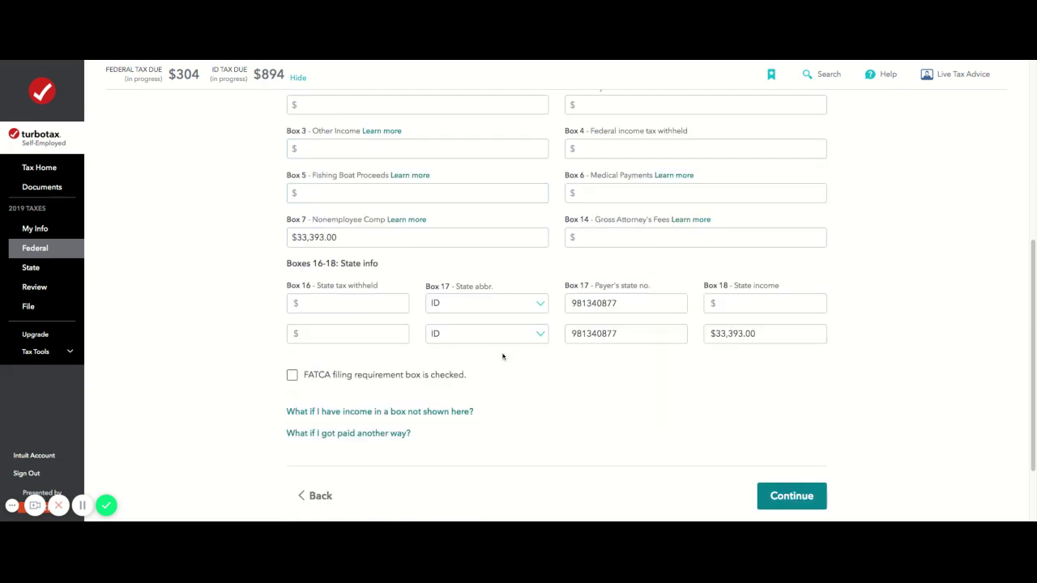
scroll(502, 356, down, 1)
click(310, 400)
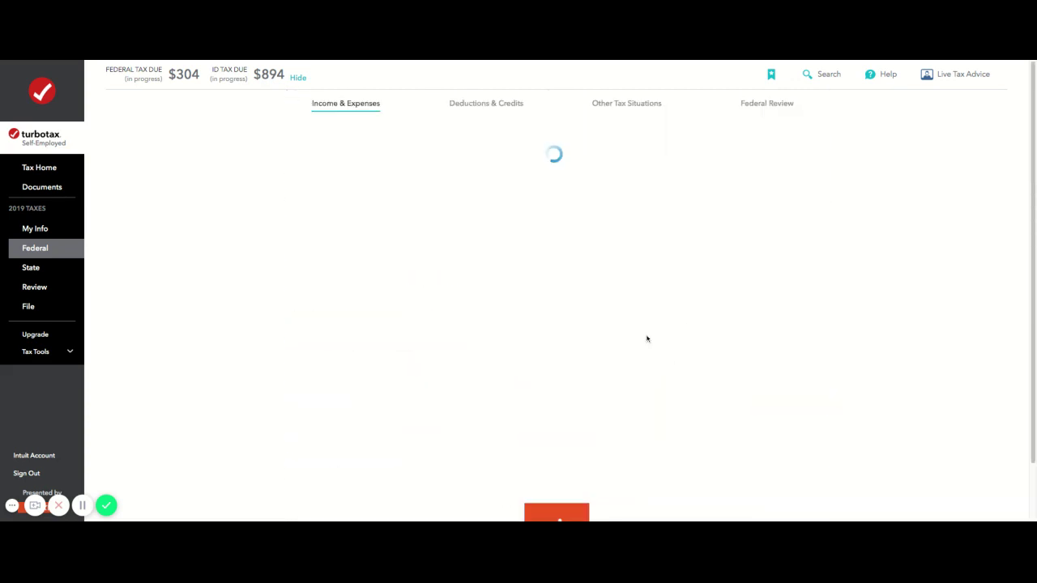
Look through the Education expense categories and open the legal and professional fees entry
scroll(654, 343, down, 3)
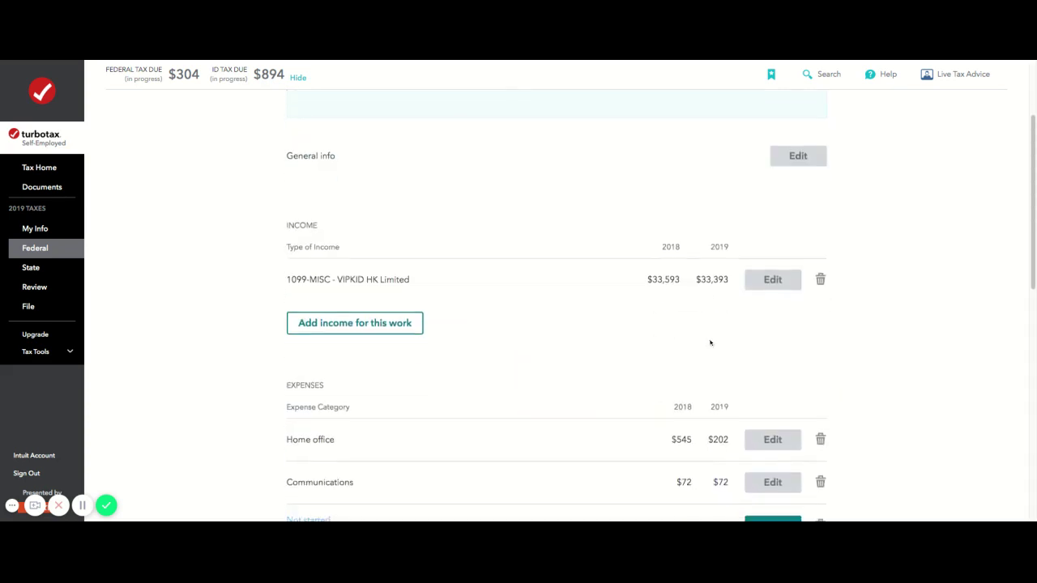
scroll(710, 343, down, 3)
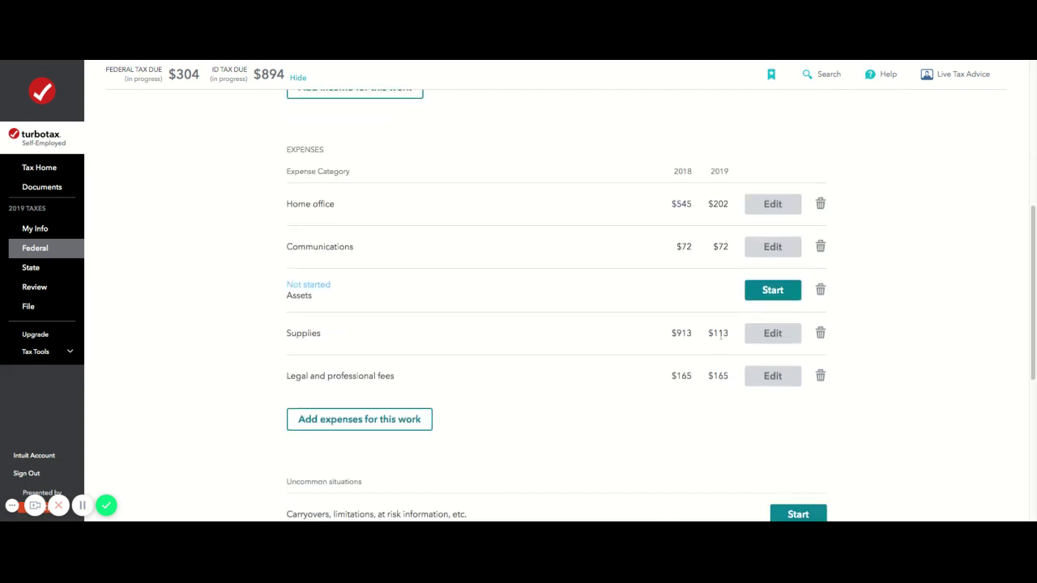
scroll(770, 336, down, 1)
scroll(748, 290, up, 1)
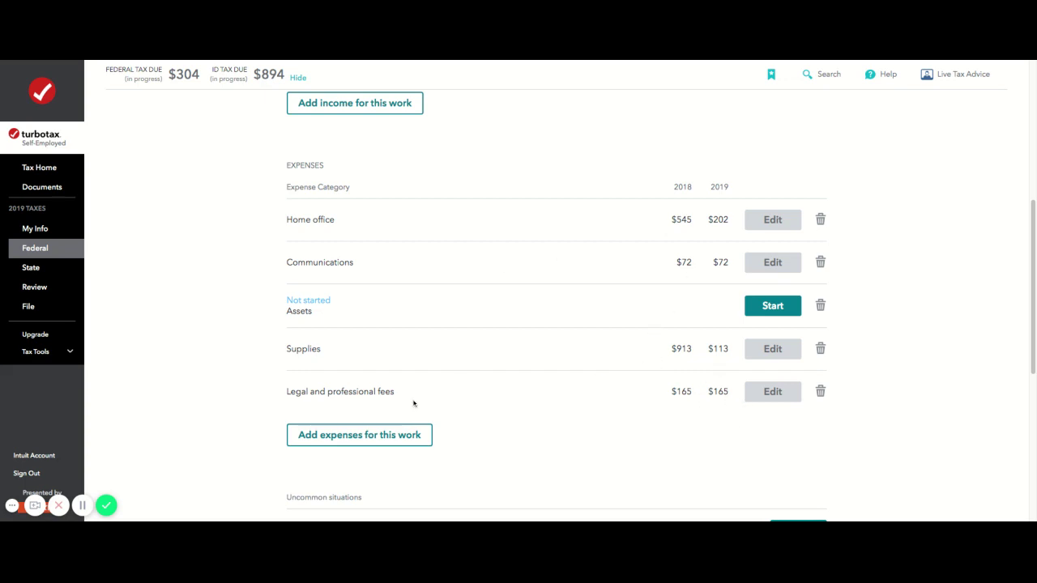
click(774, 393)
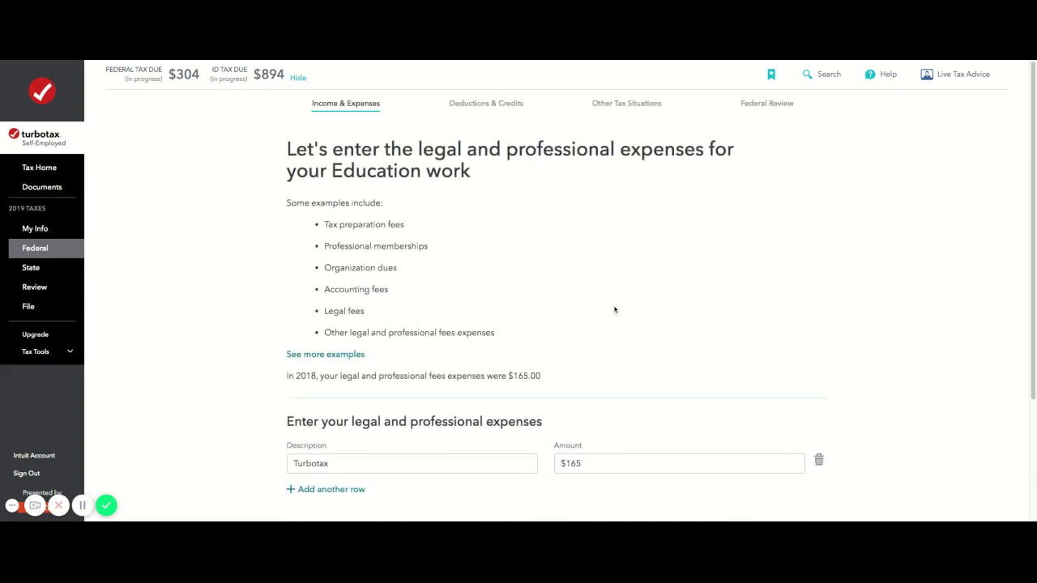
Review the Turbotax expense row and the examples of legal and professional fees, and go back to the Education summary
scroll(565, 329, down, 3)
click(346, 342)
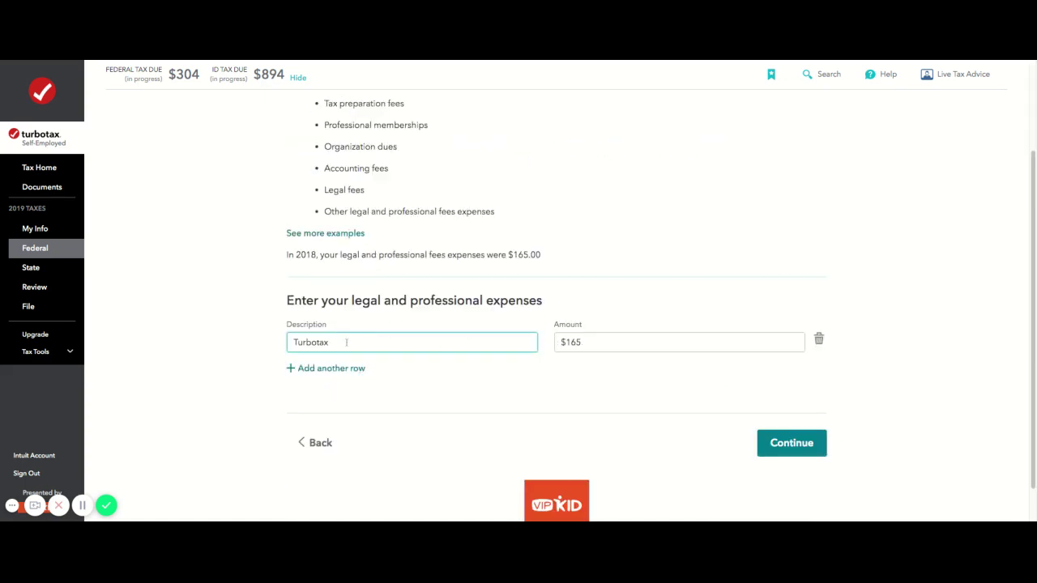
click(601, 342)
scroll(613, 363, up, 1)
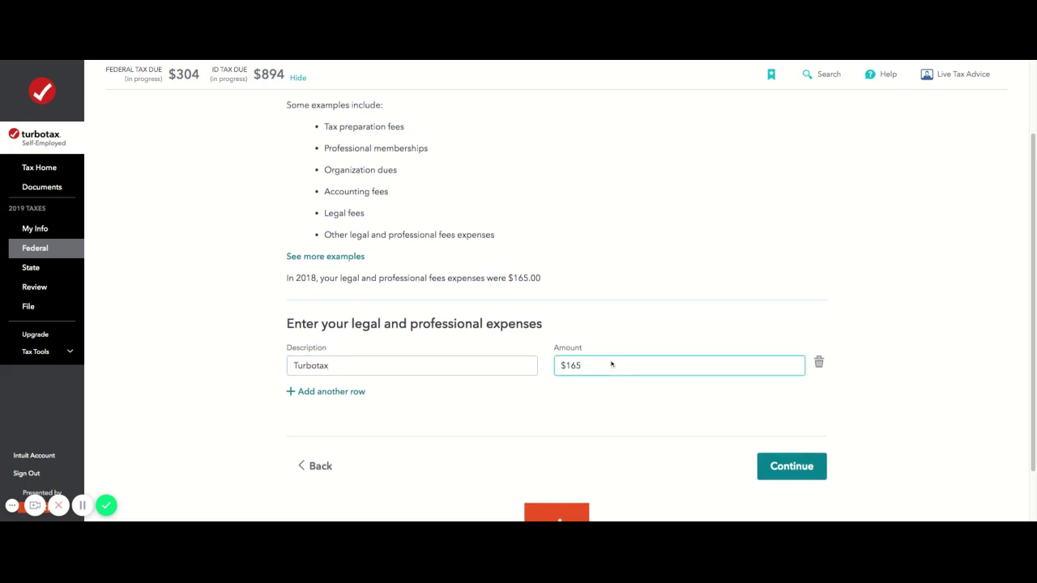
scroll(613, 364, up, 1)
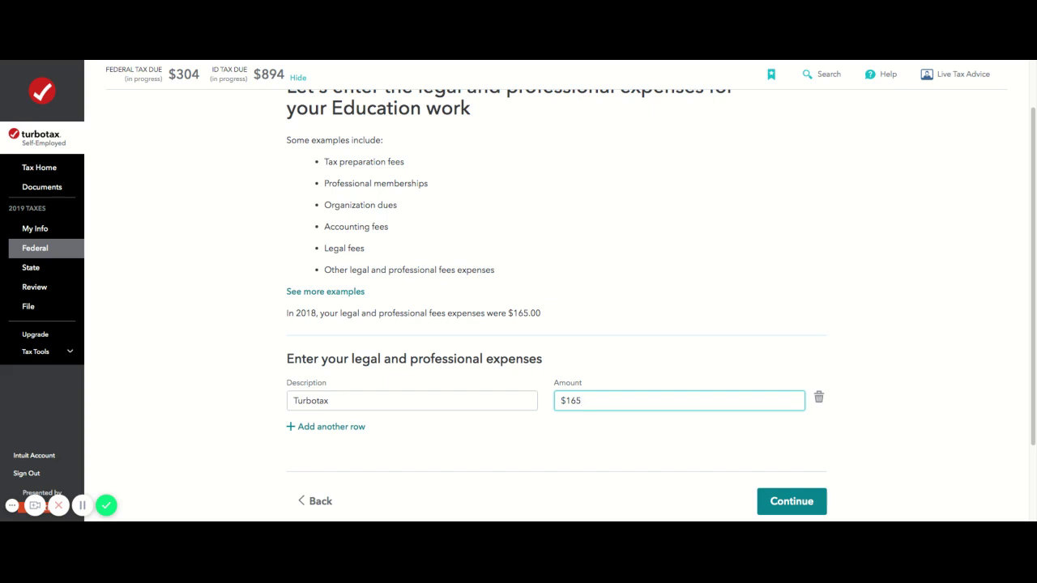
scroll(454, 324, up, 2)
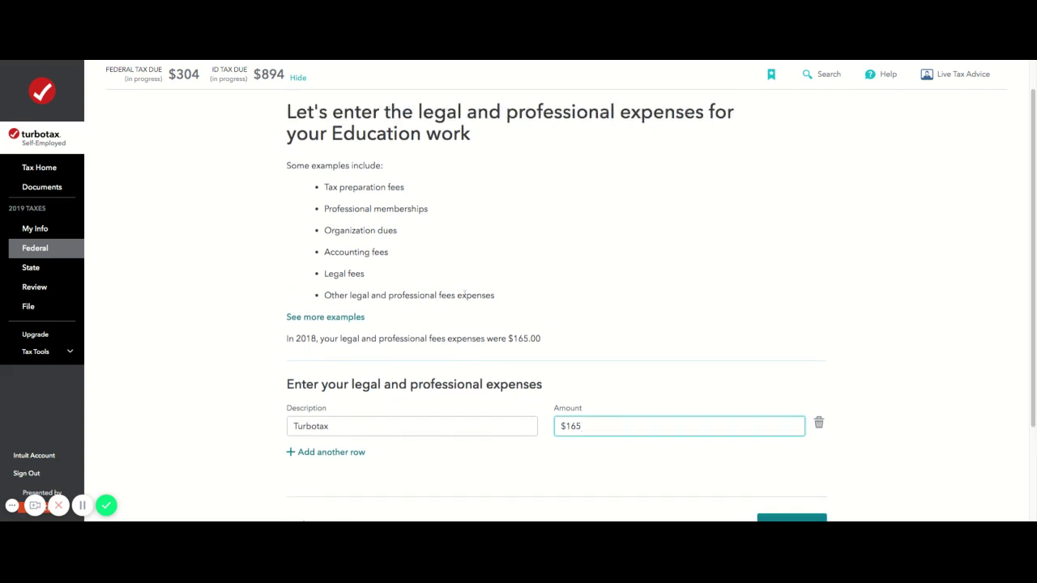
scroll(468, 303, down, 3)
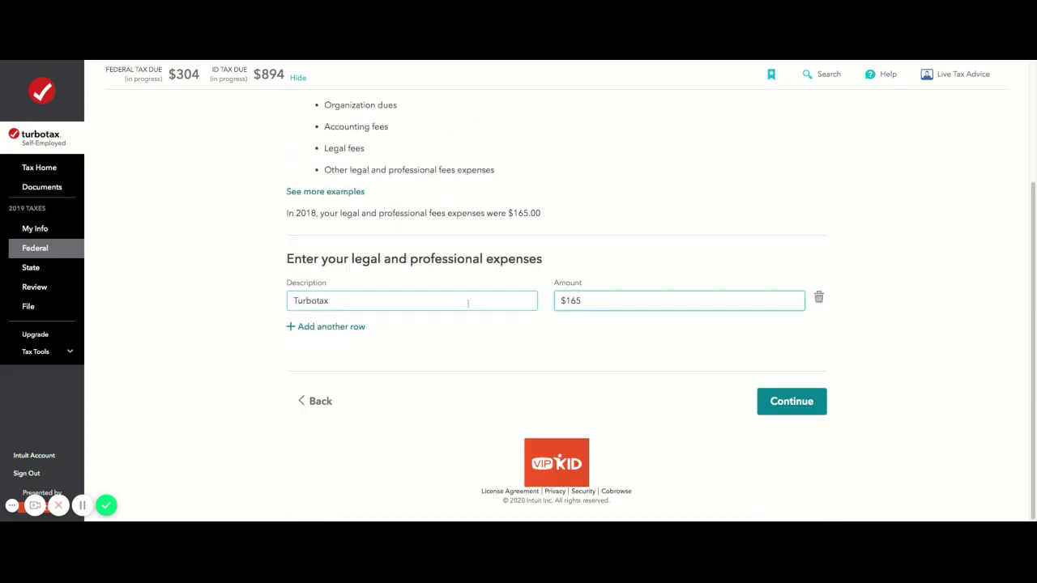
click(339, 397)
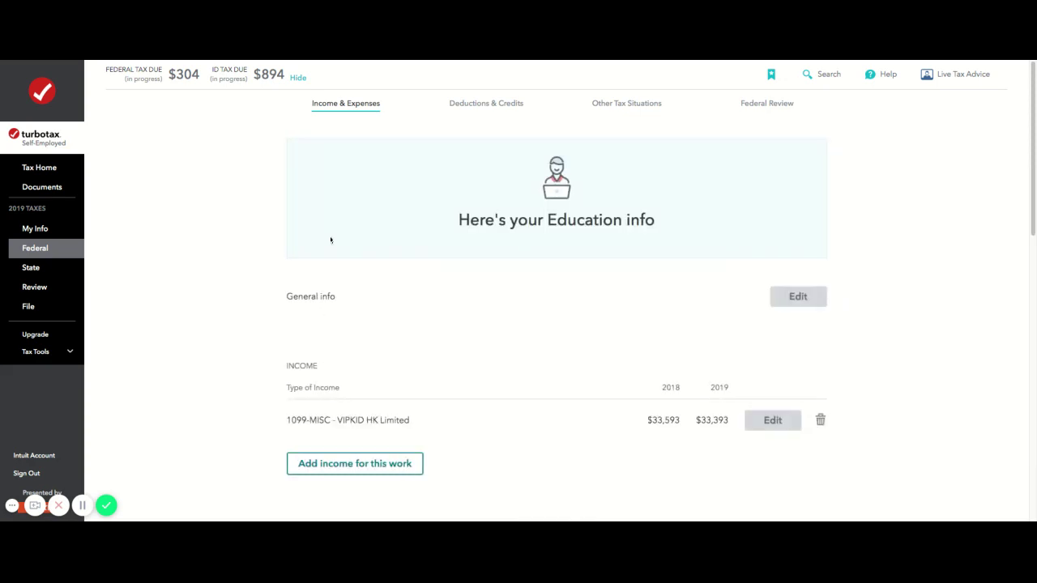
Open the supplies expense entry, check its description and amount, and return to the Education summary
scroll(572, 213, down, 4)
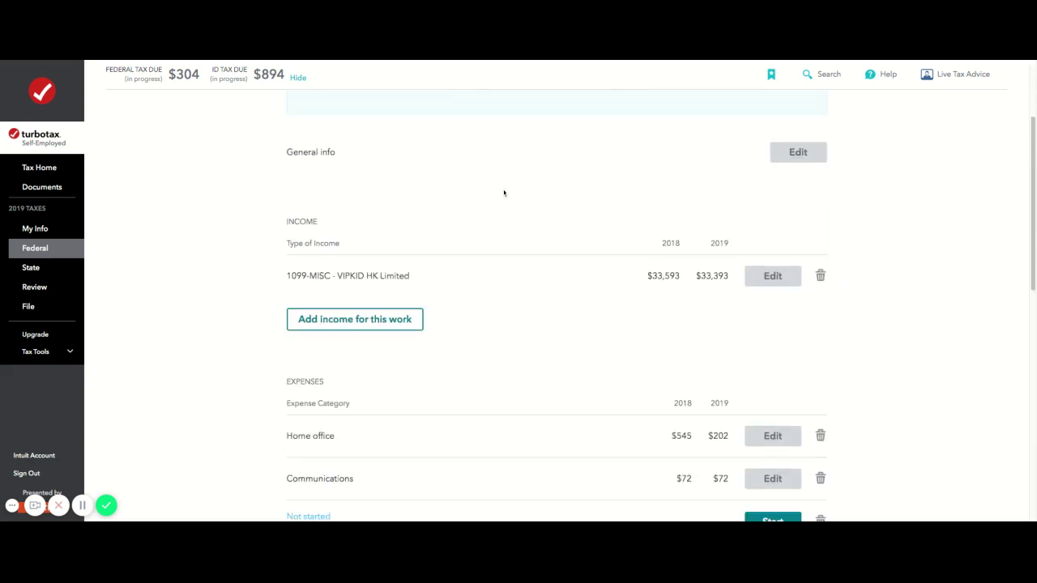
scroll(530, 288, down, 1)
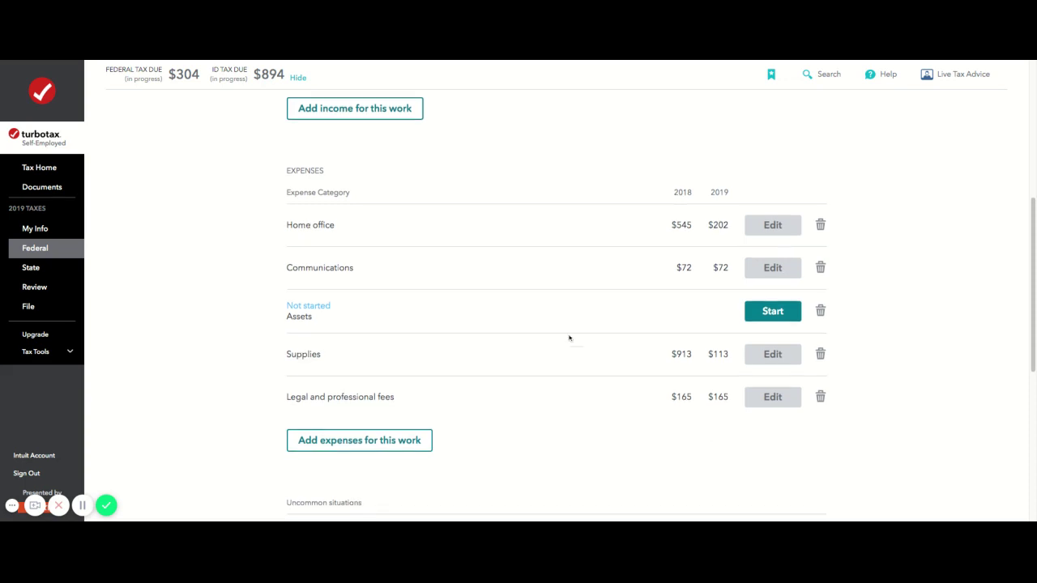
click(785, 362)
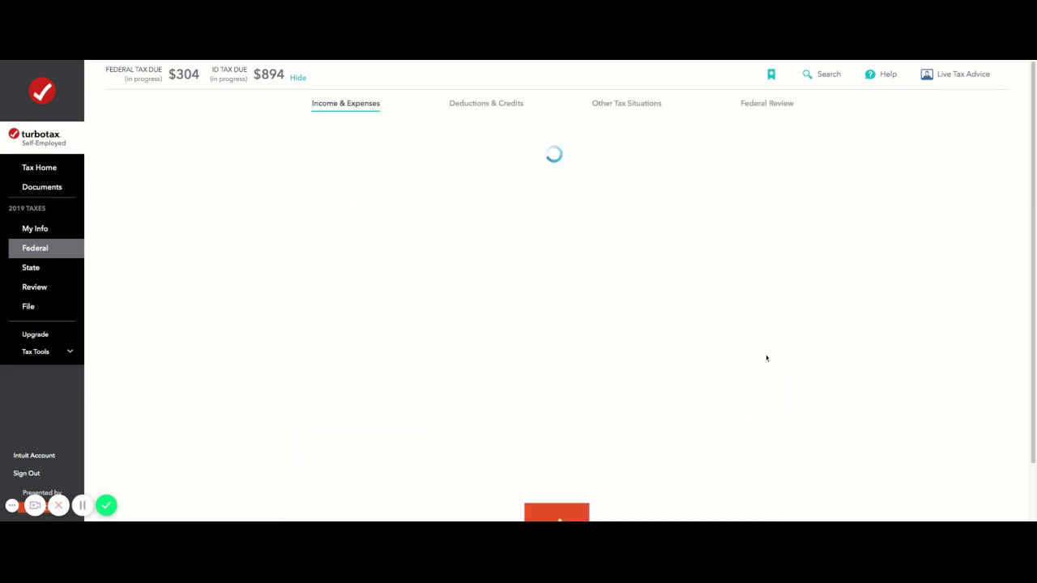
scroll(332, 421, down, 3)
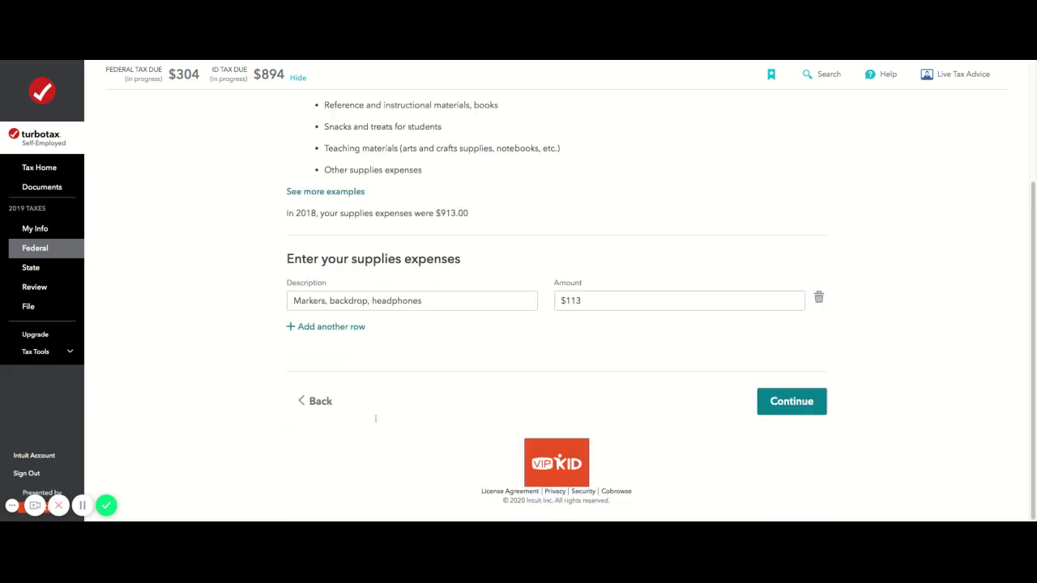
click(314, 401)
Go back to the income and expenses overview and reopen the Online Tutor line of work under self-employment
scroll(669, 348, down, 10)
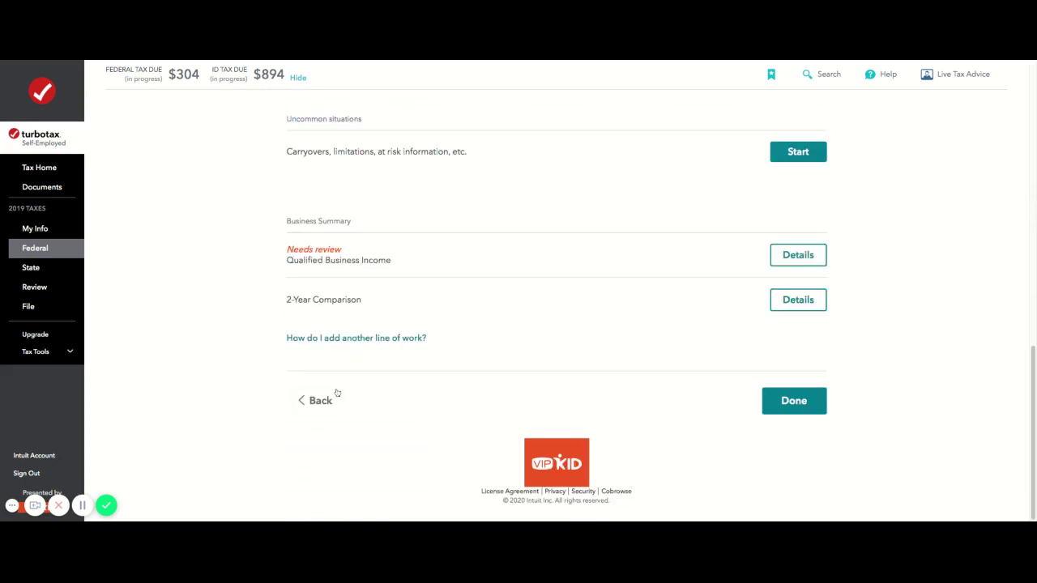
click(320, 399)
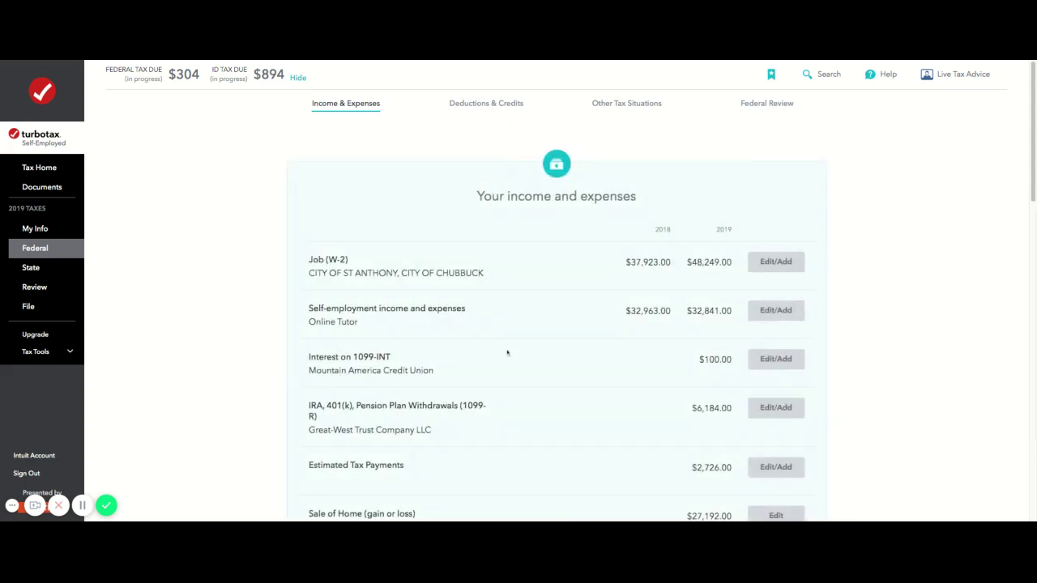
click(779, 309)
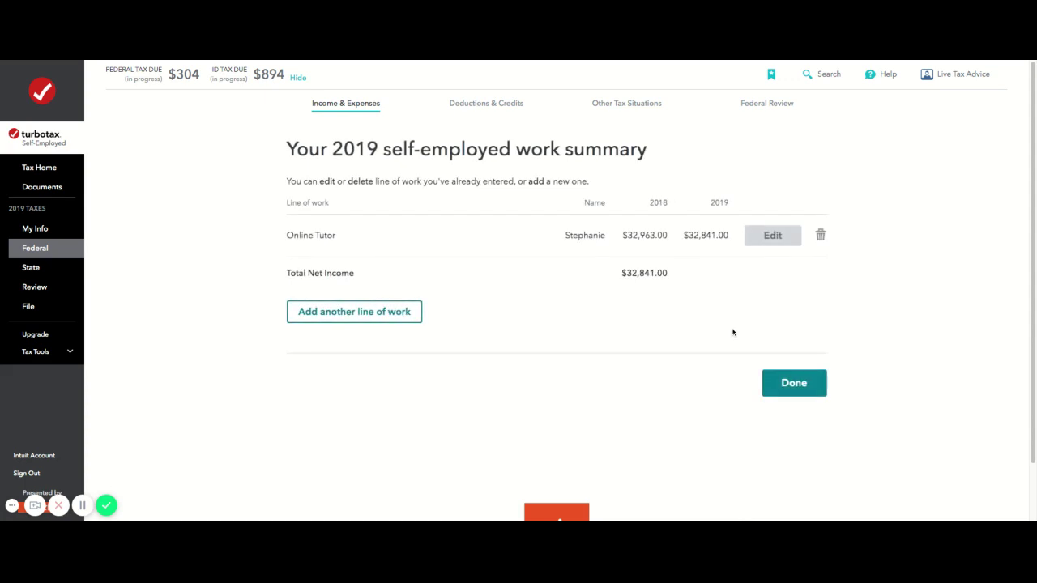
click(774, 237)
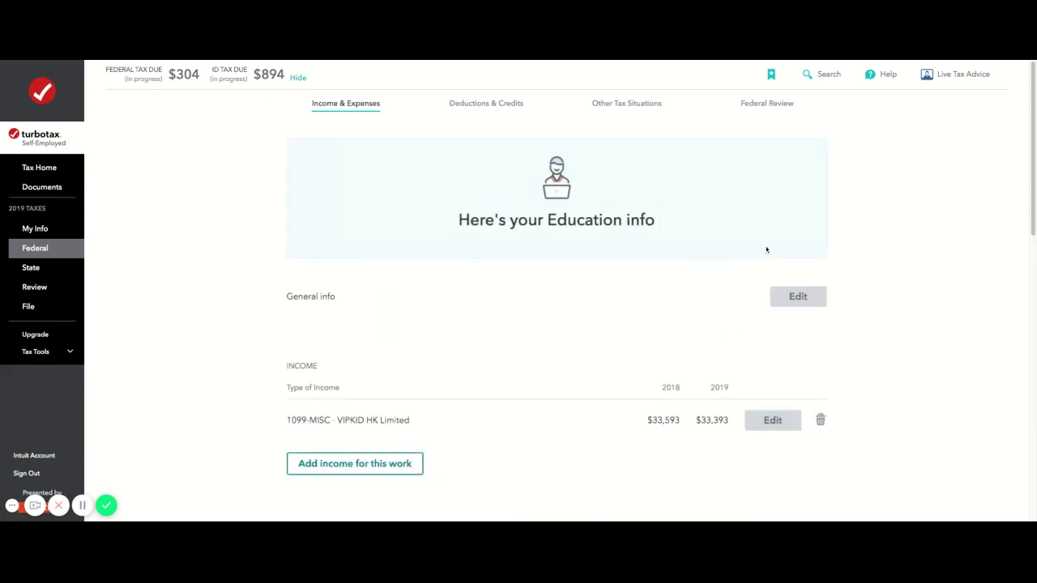
Compare the 2018 and 2019 supplies amounts in the Education expenses and open the supplies entry
scroll(744, 264, down, 10)
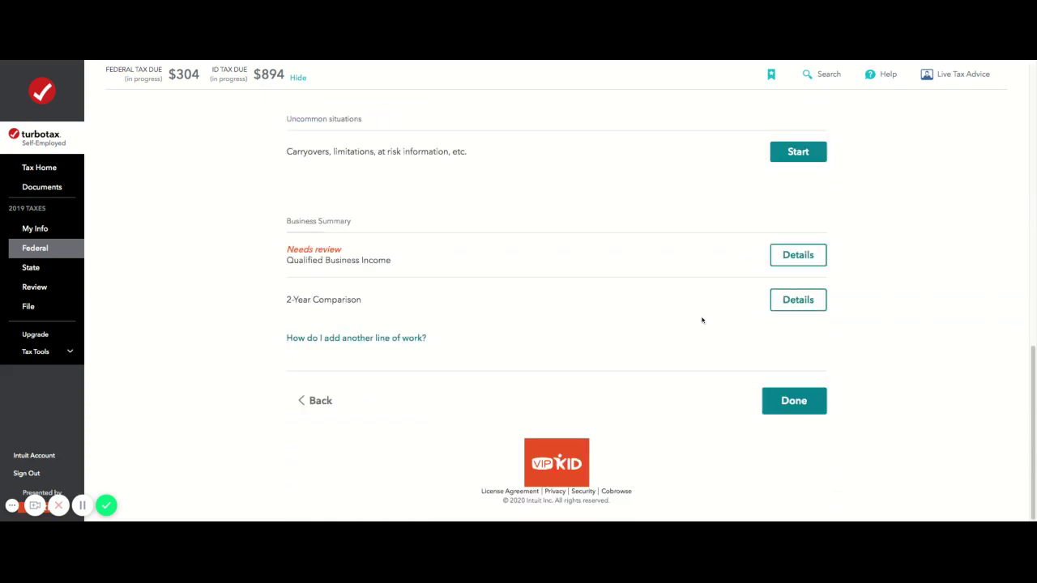
scroll(705, 319, up, 6)
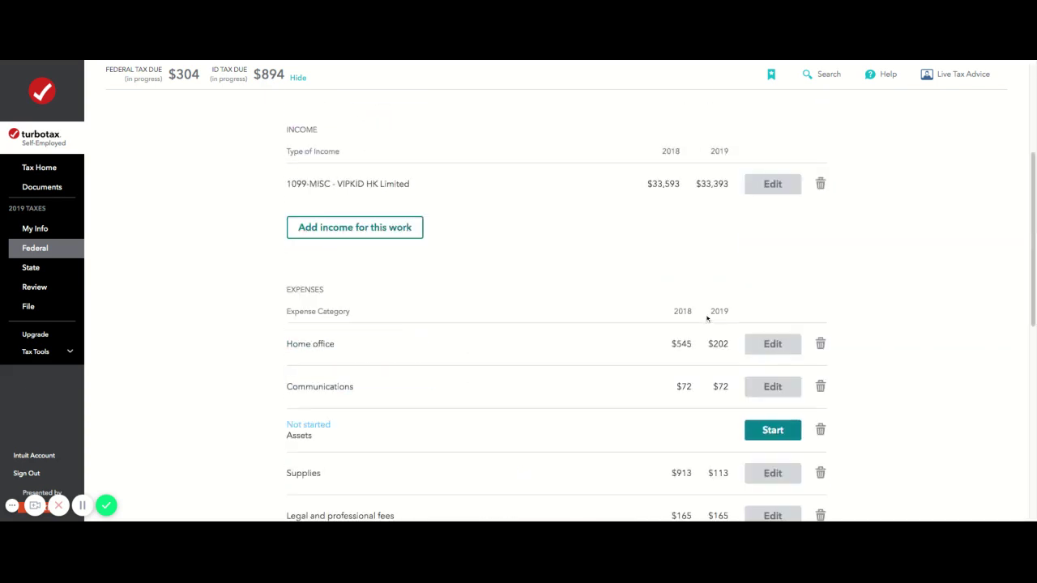
scroll(706, 319, down, 2)
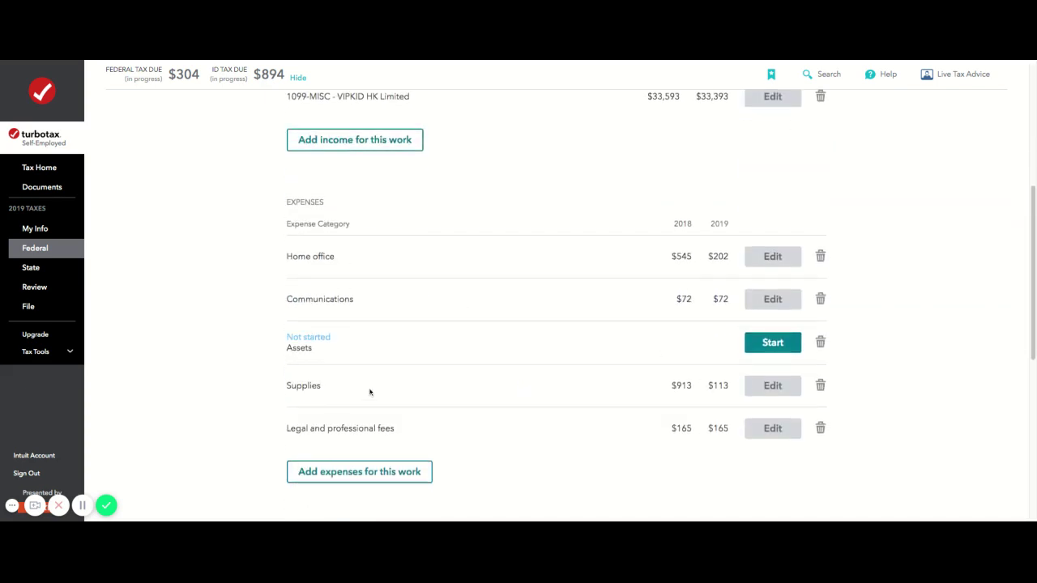
drag(292, 387, 356, 394)
click(683, 386)
double_click(682, 386)
double_click(719, 386)
click(776, 390)
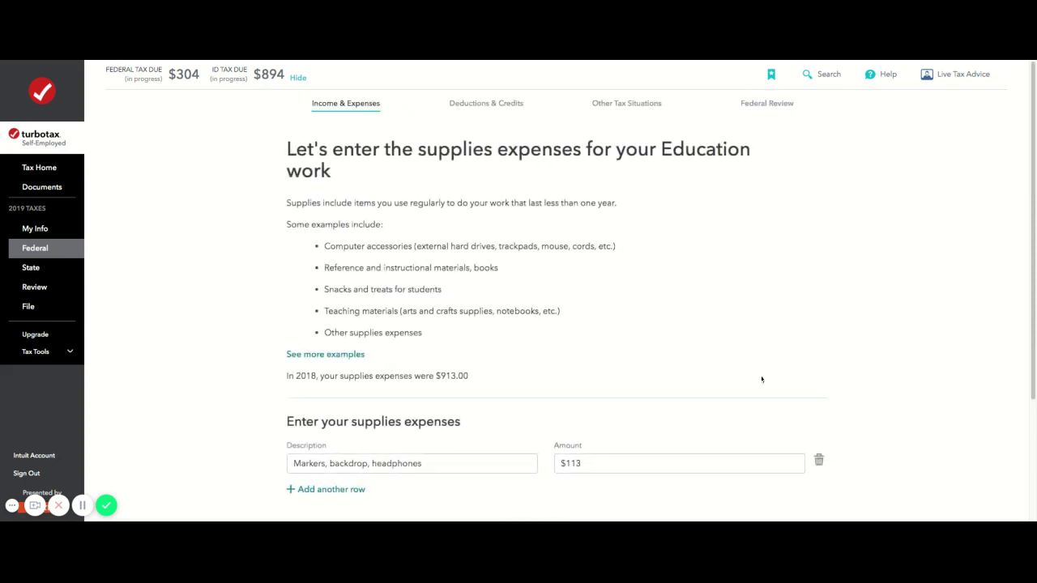
Examine the items in the supplies description, the entered amount and the listed examples of supplies expenses
scroll(504, 315, down, 3)
scroll(504, 315, up, 2)
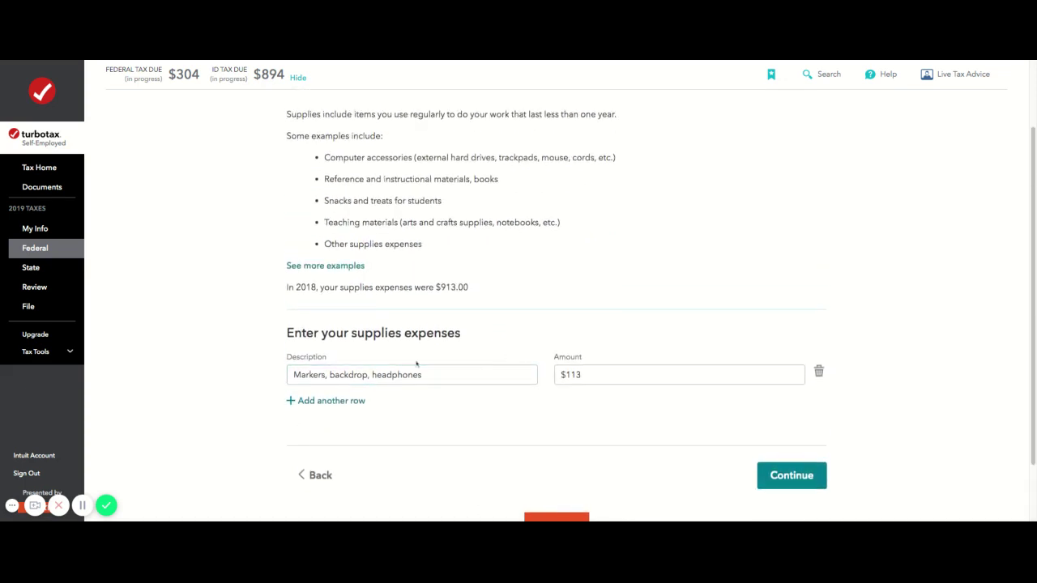
double_click(309, 374)
double_click(348, 374)
double_click(412, 374)
click(580, 374)
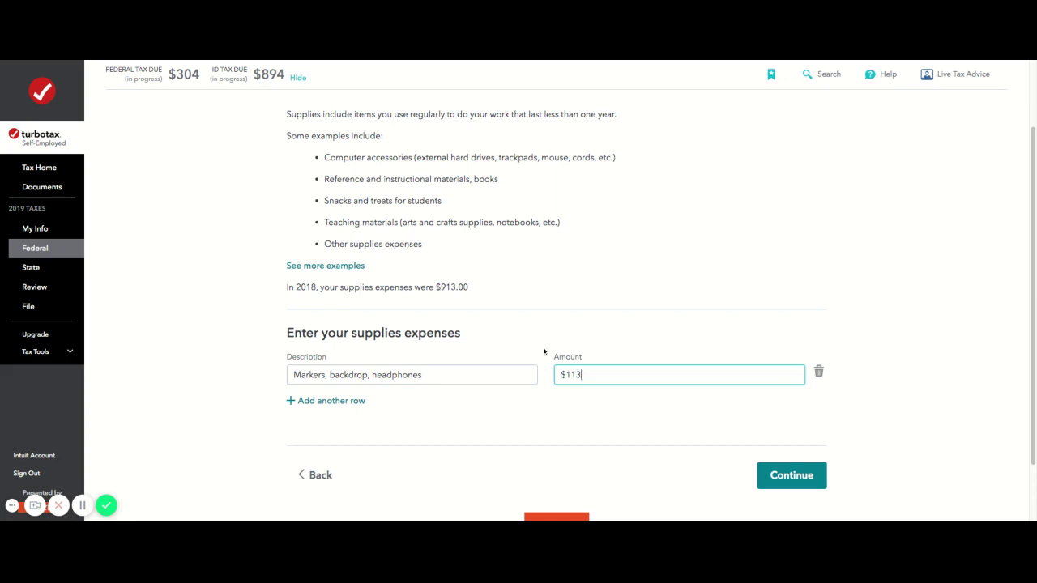
click(491, 370)
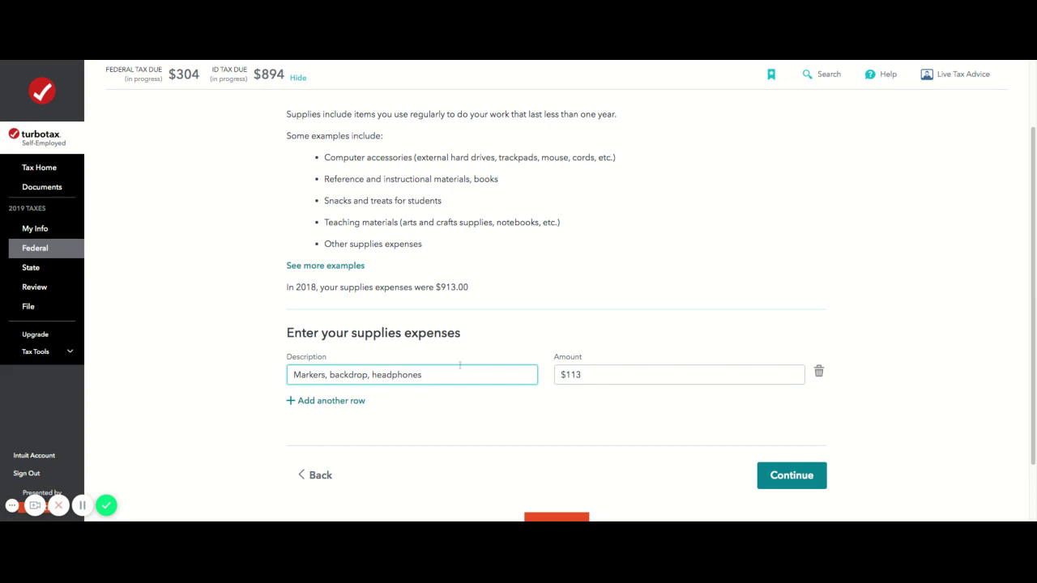
scroll(456, 240, up, 2)
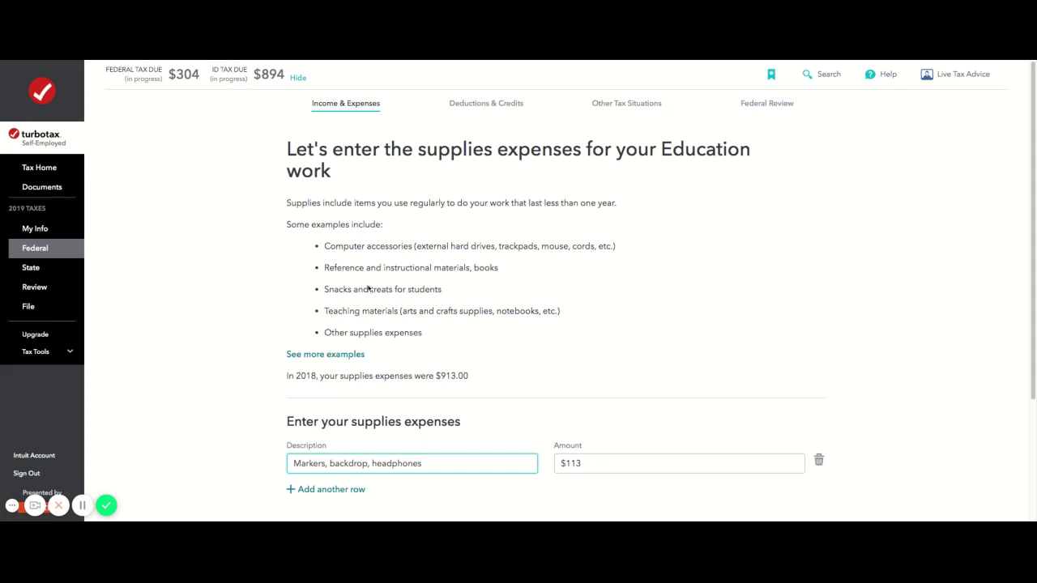
scroll(374, 295, down, 2)
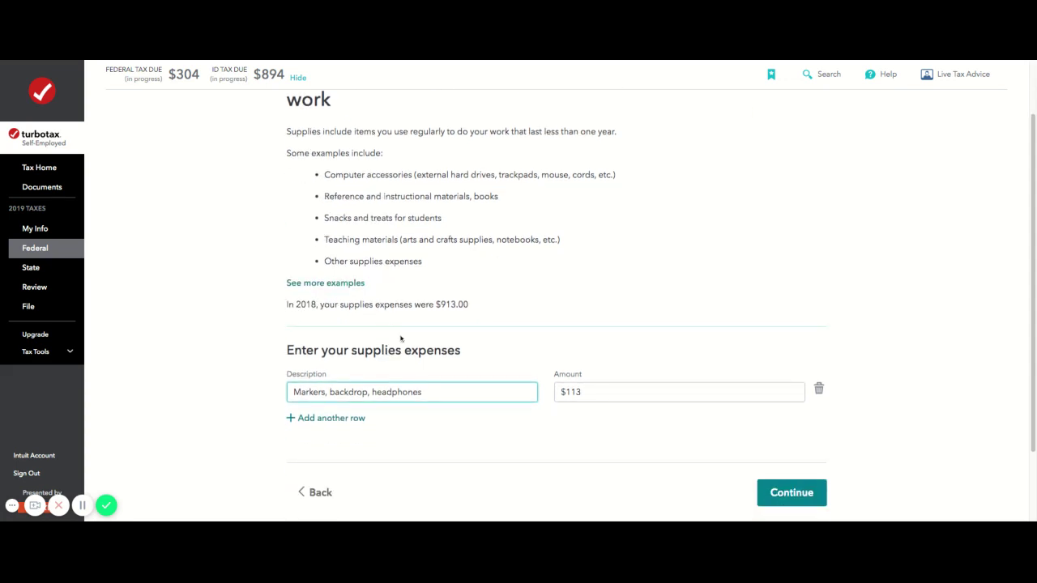
scroll(402, 344, down, 1)
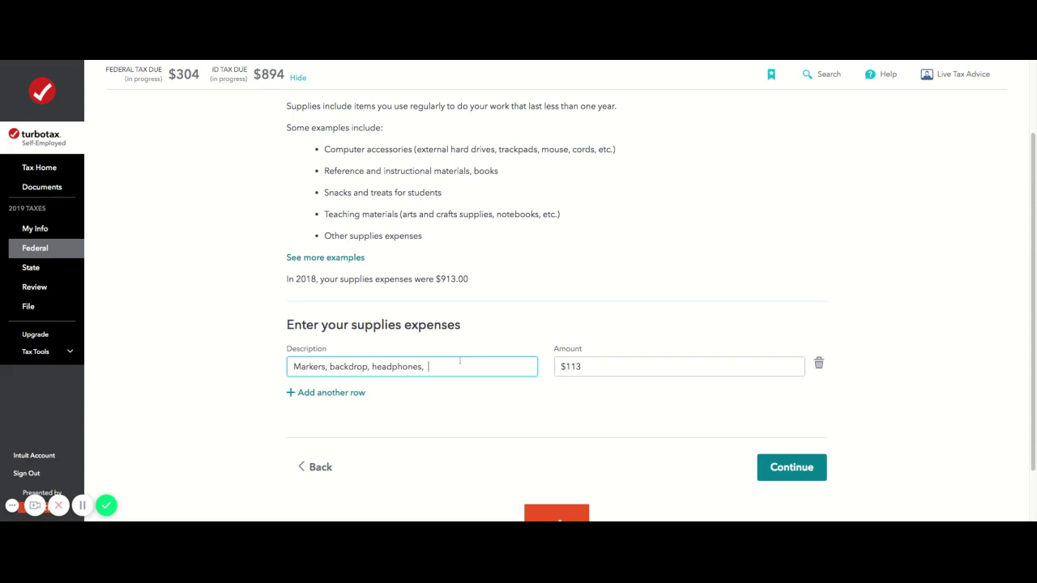
text(flashcards,)
key(BackSpace)
key(BackSpace)
key(BackSpace)
key(BackSpace)
key(BackSpace)
key(BackSpace)
key(BackSpace)
key(BackSpace)
key(BackSpace)
key(BackSpace)
key(BackSpace)
key(BackSpace)
Leave the supplies entry and return to the expense categories in the Education summary
scroll(497, 343, down, 1)
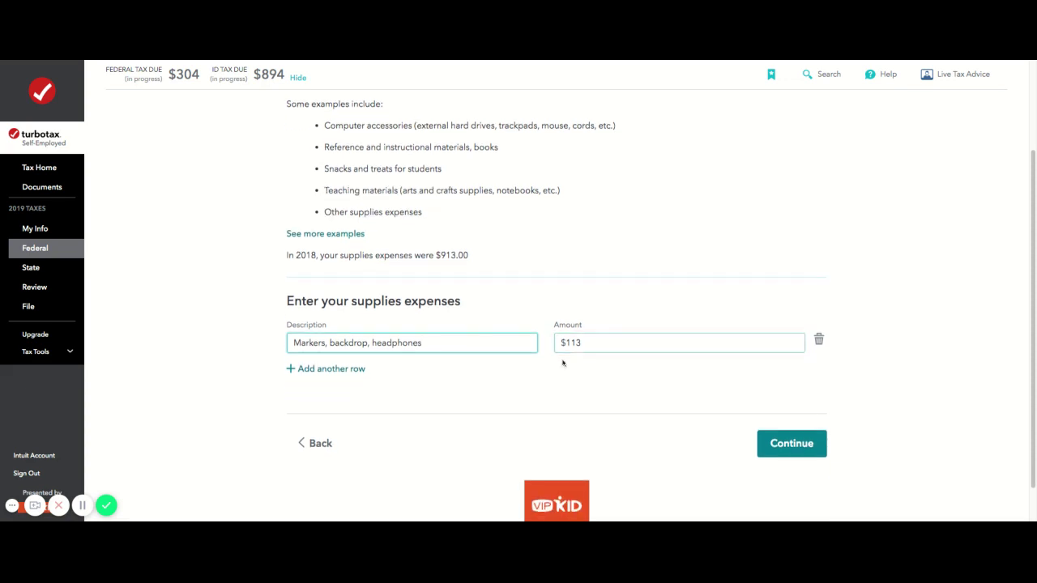
click(797, 440)
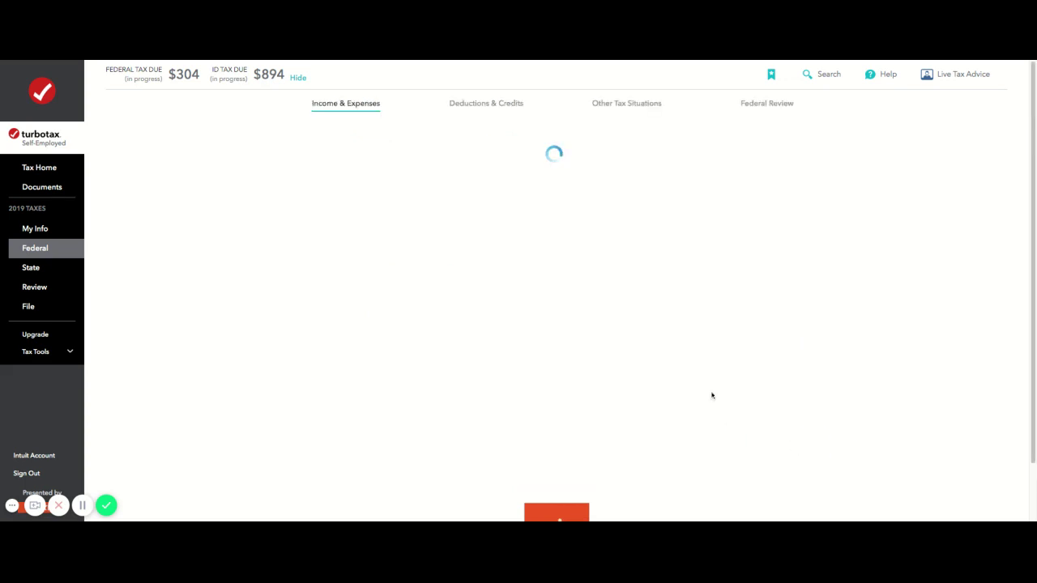
scroll(669, 372, down, 7)
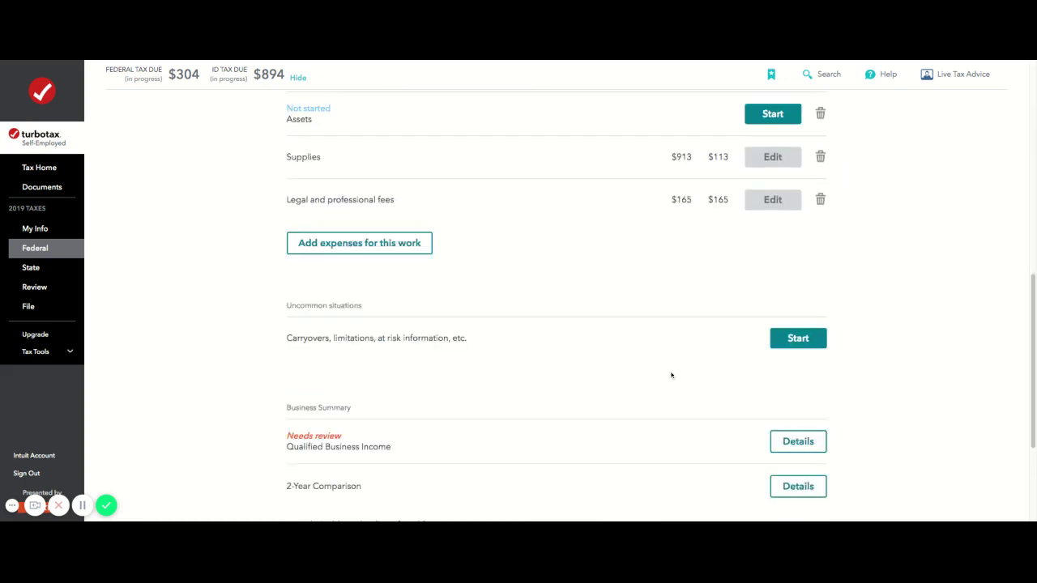
scroll(670, 375, up, 3)
scroll(670, 375, down, 4)
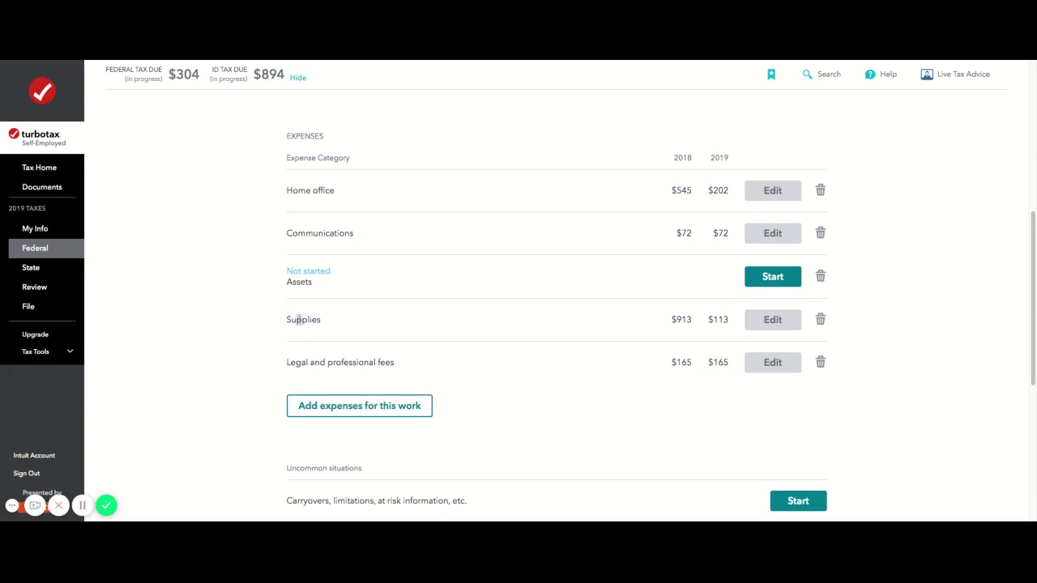
Look over the supplies, assets and communications categories and open the communications expense entry
drag(296, 319, 321, 321)
scroll(321, 338, up, 4)
drag(297, 411, 312, 411)
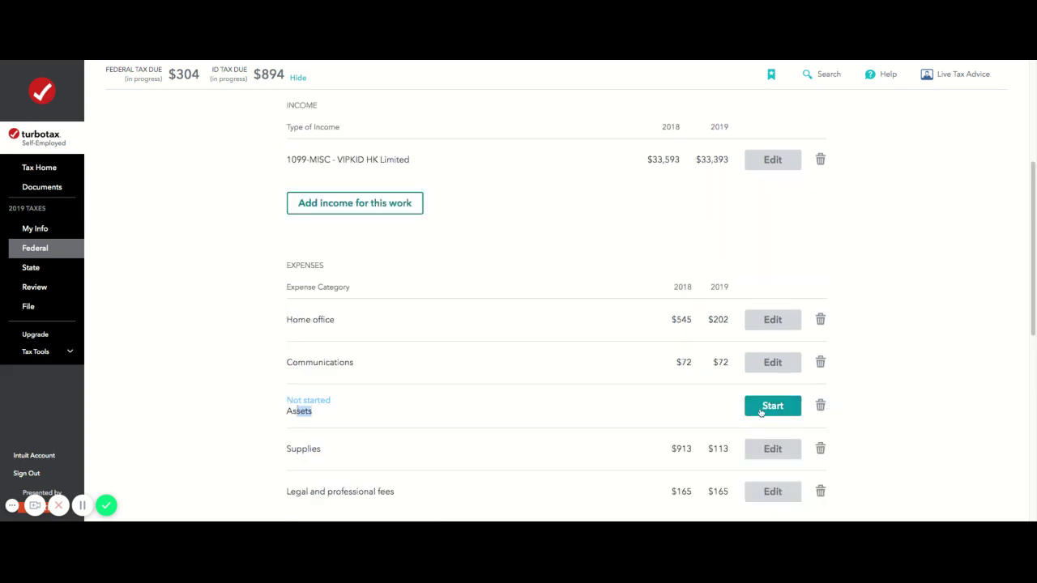
double_click(299, 362)
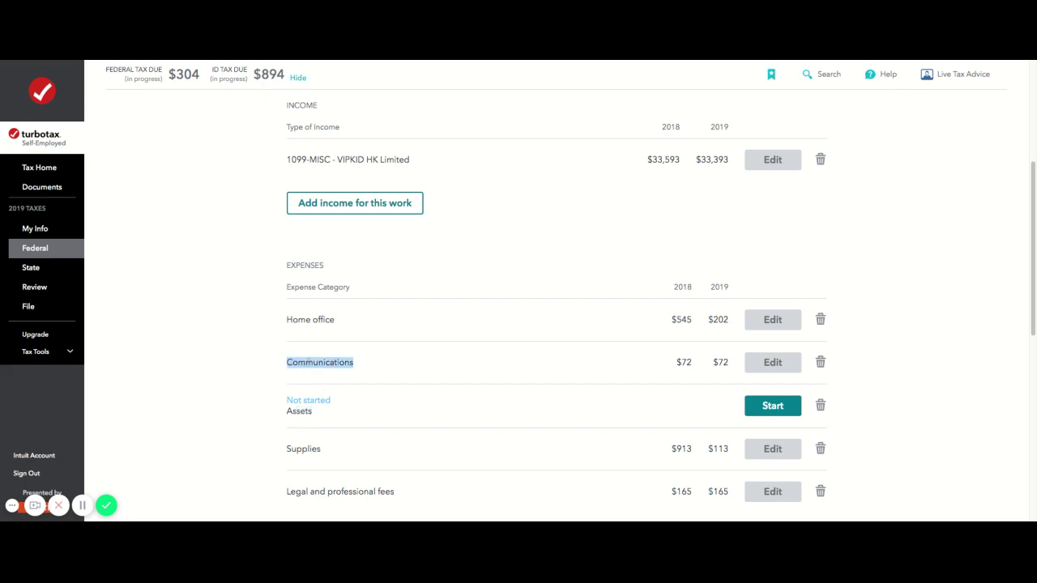
click(772, 362)
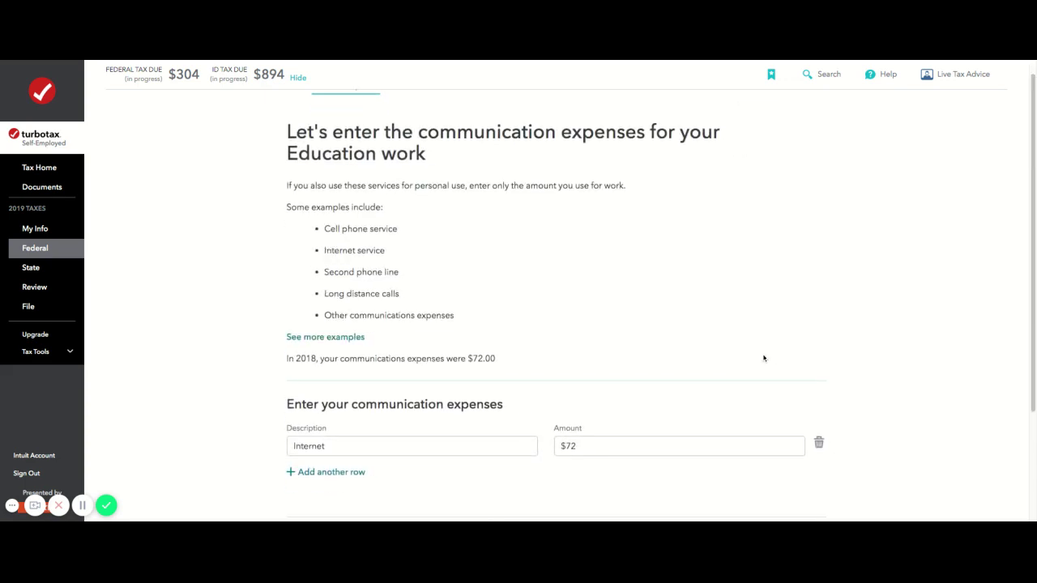
Examine the communications examples, especially internet service, check the Internet entry's amount, and return to the Education summary
scroll(761, 359, down, 1)
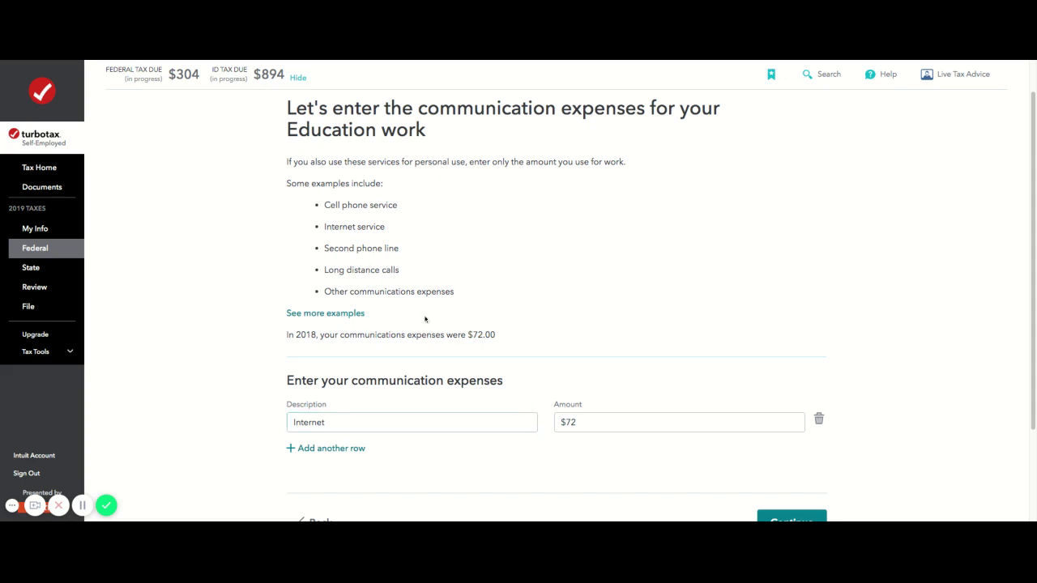
double_click(335, 226)
click(354, 226)
double_click(346, 226)
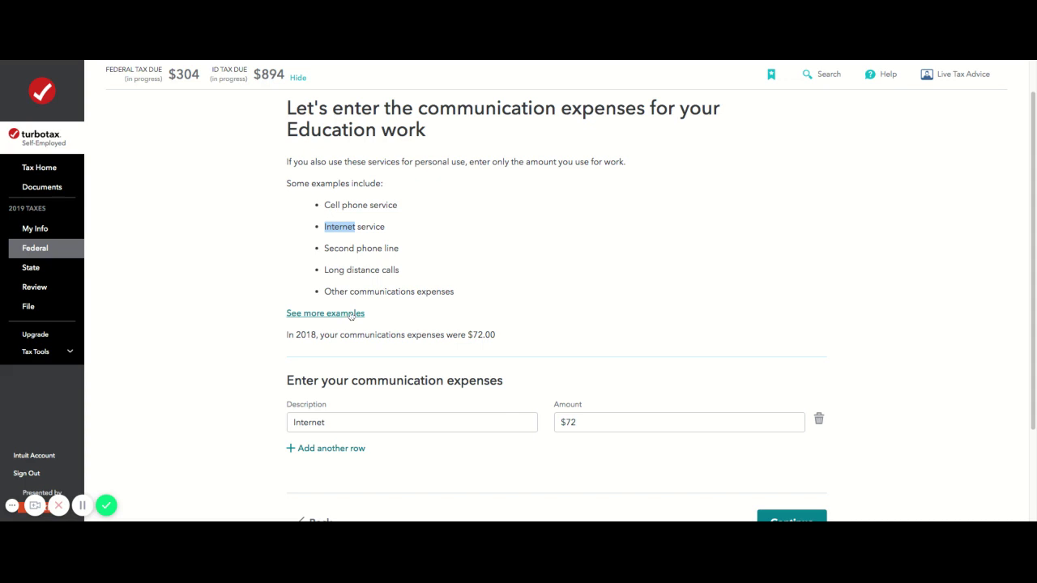
click(596, 422)
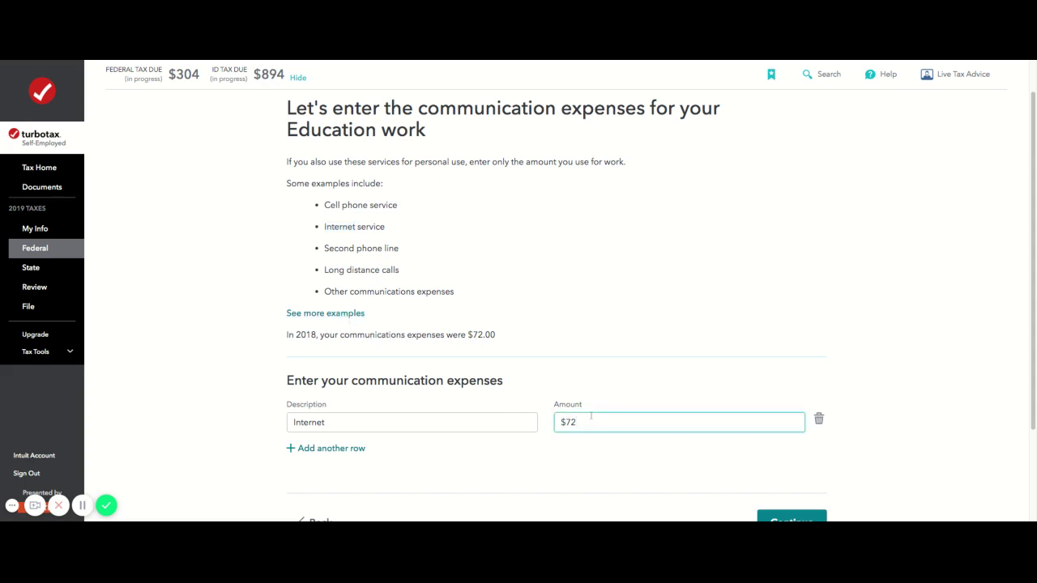
scroll(595, 418, down, 1)
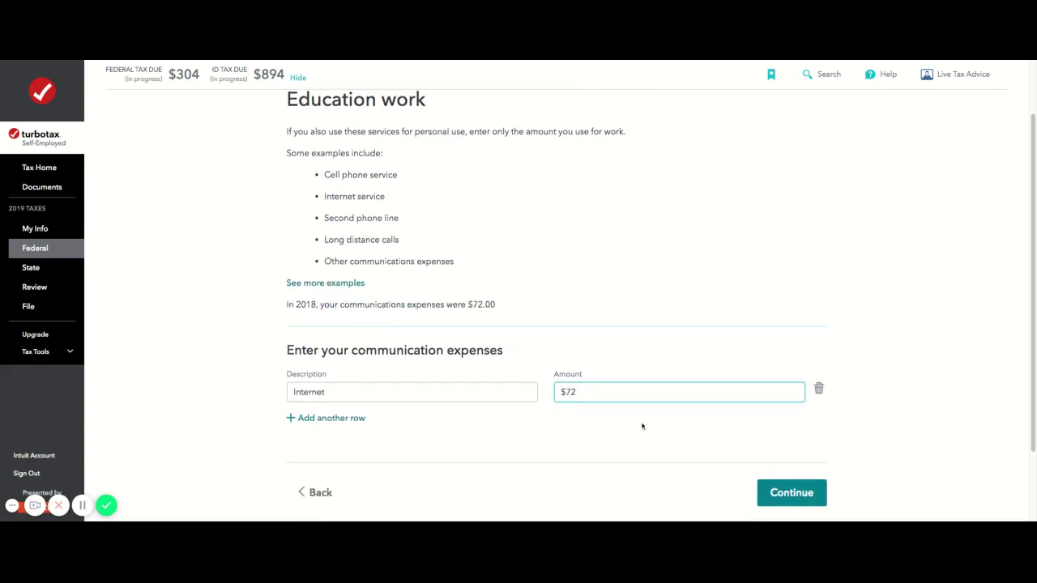
scroll(642, 426, down, 1)
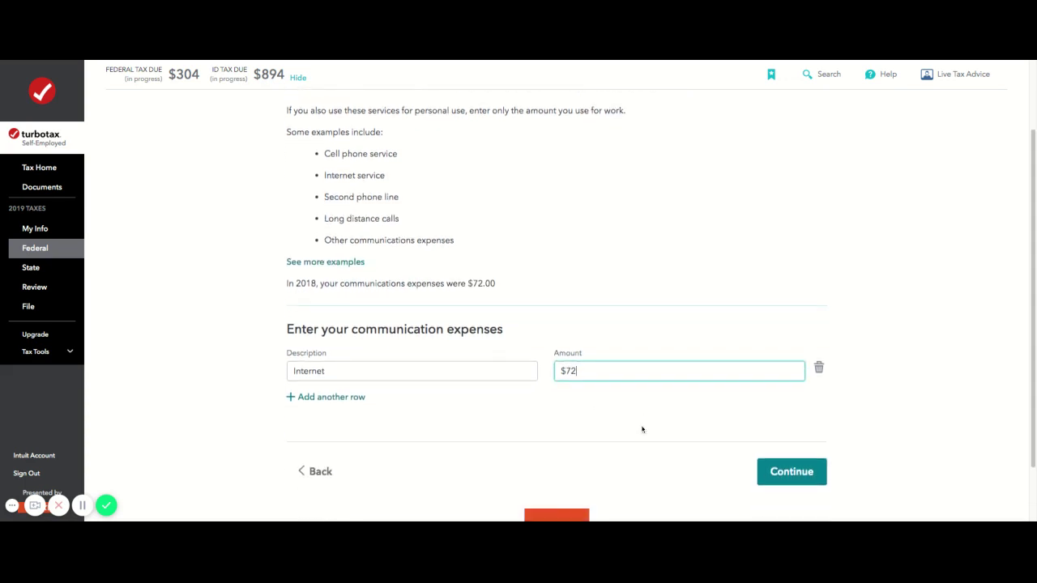
click(796, 463)
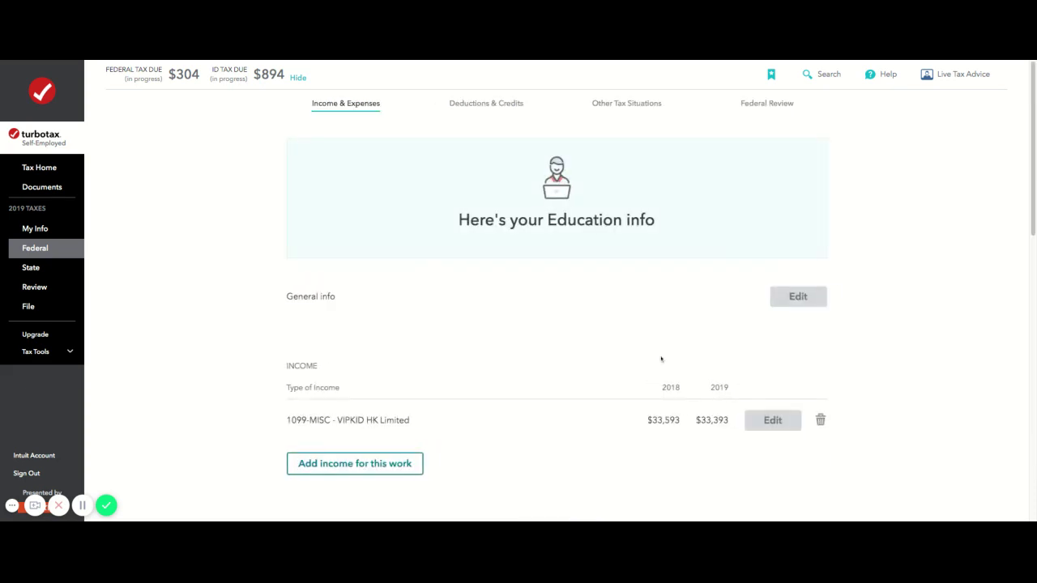
Review the income and expense categories in the Education summary, focusing on communications and home office
scroll(661, 359, down, 8)
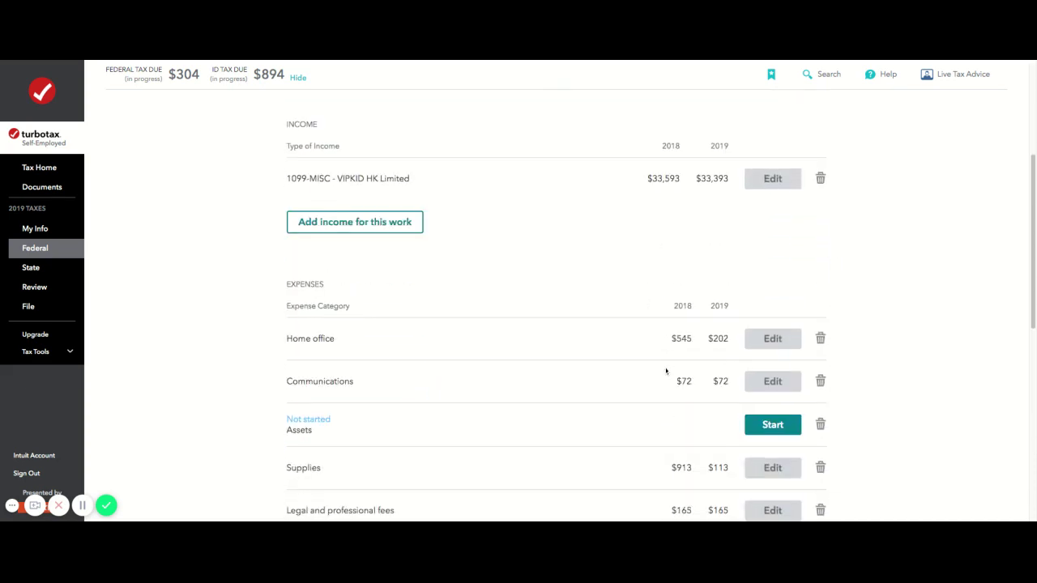
scroll(648, 360, down, 5)
scroll(640, 342, up, 4)
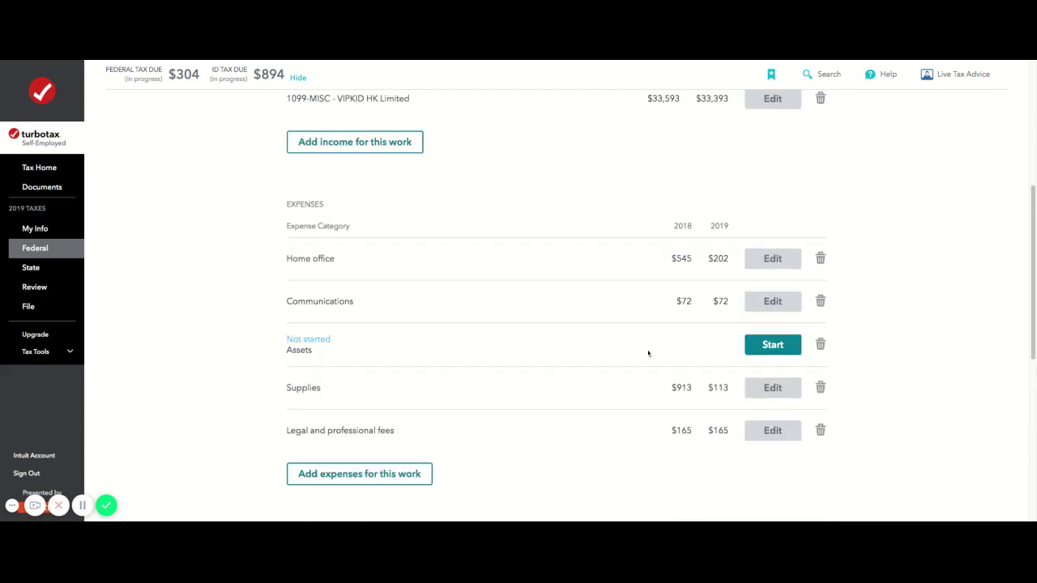
drag(317, 323, 358, 328)
scroll(361, 332, up, 1)
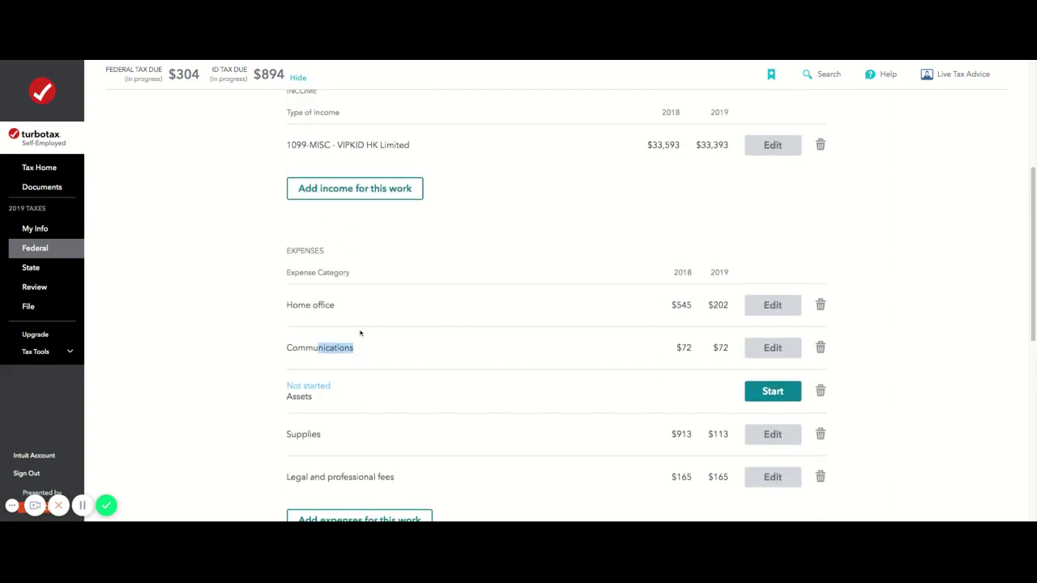
drag(306, 307, 337, 309)
scroll(340, 312, up, 2)
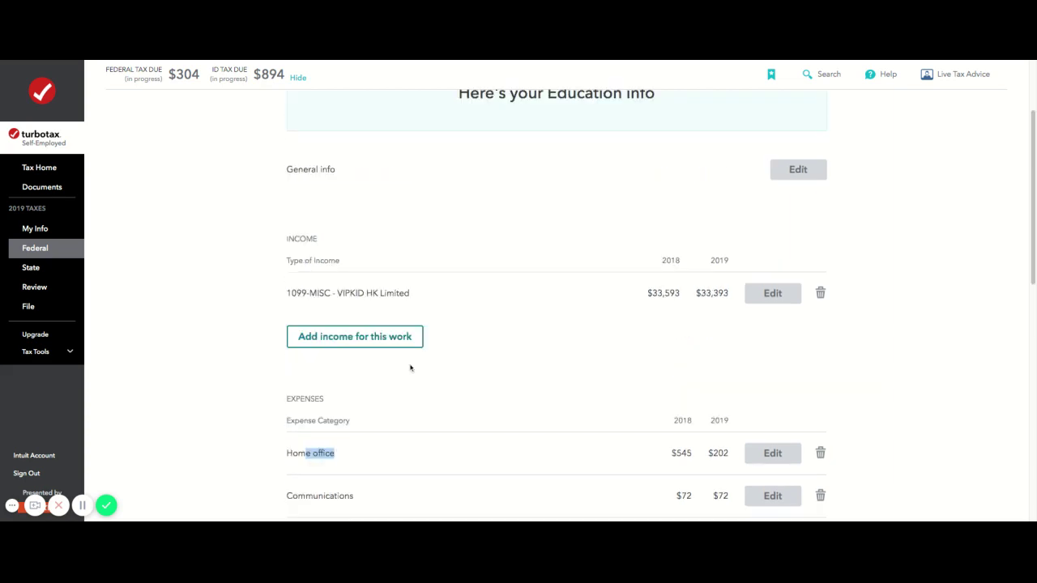
scroll(416, 375, down, 2)
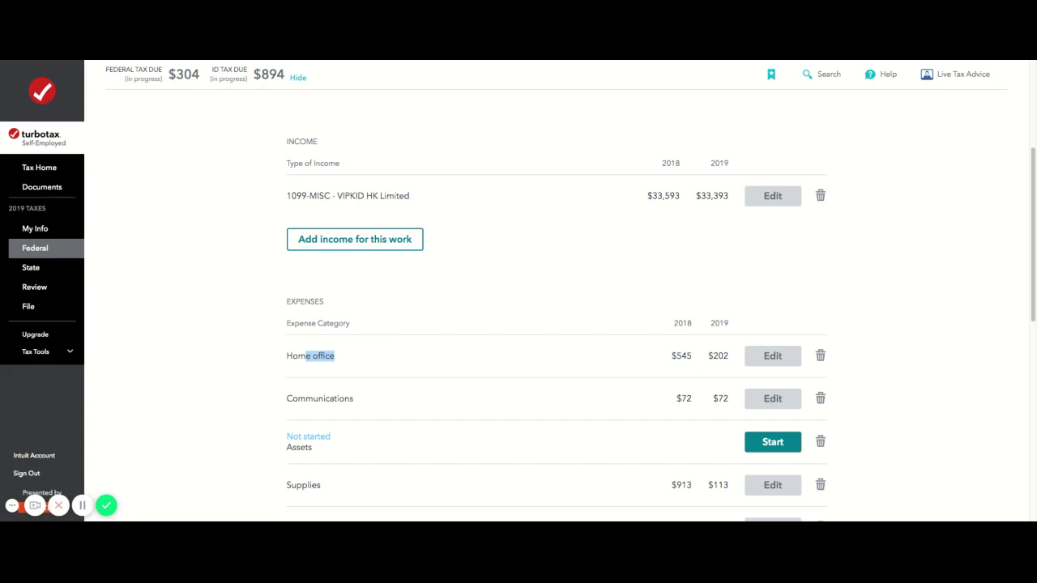
Compare the 2018 and 2019 home office amounts and open the home office summary
drag(675, 356, 693, 356)
click(696, 359)
double_click(695, 359)
click(701, 365)
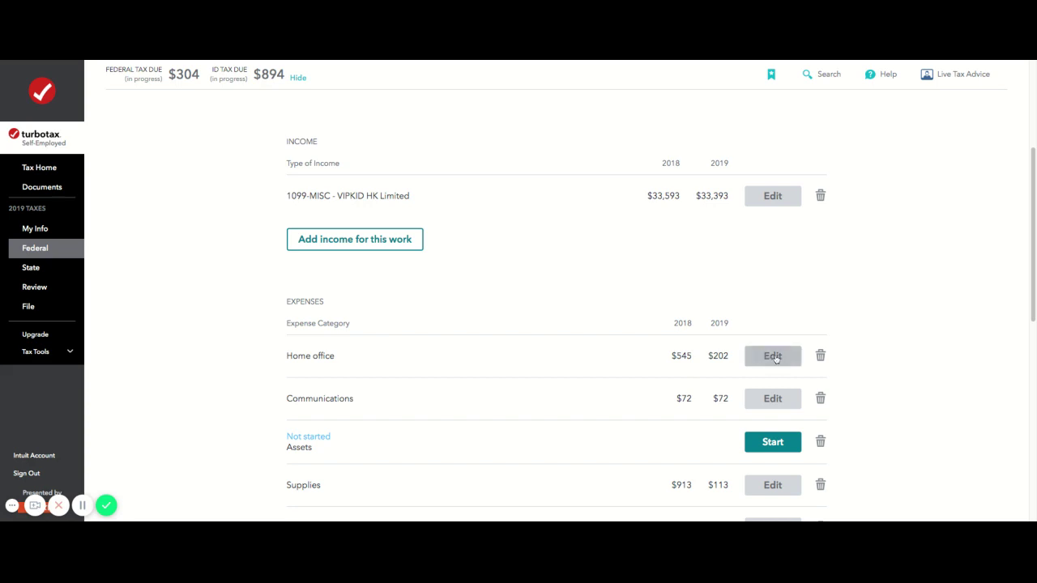
click(775, 359)
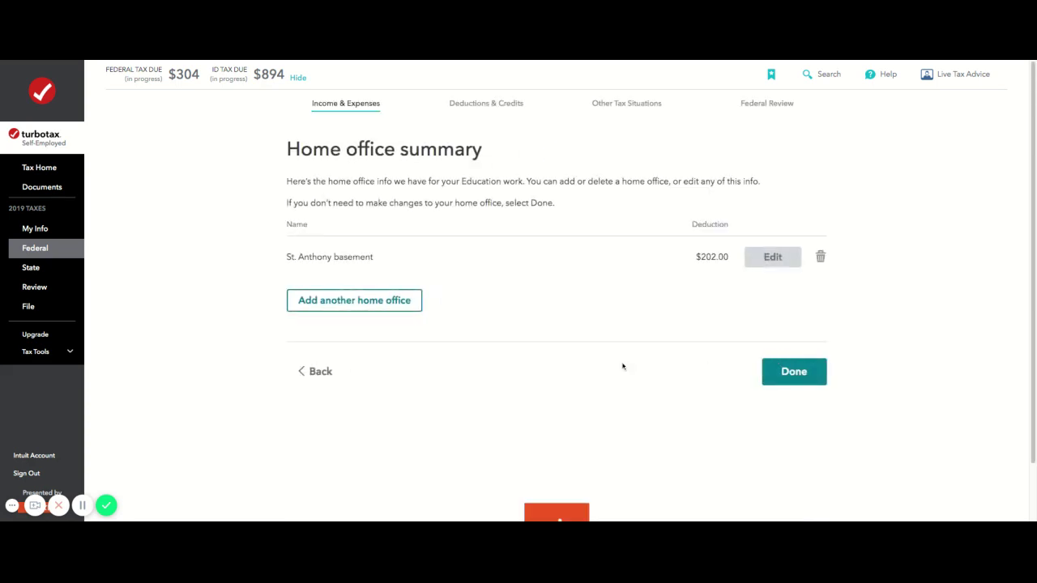
Open the basement home office for editing and accept the answers for more than one home office in 2019, in different homes
double_click(492, 179)
click(774, 260)
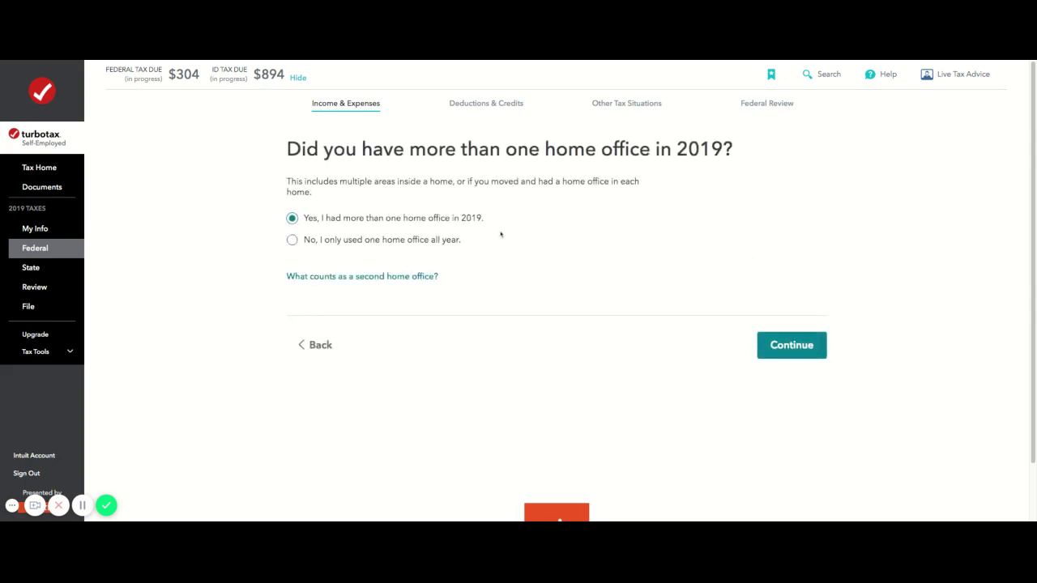
drag(374, 219, 431, 223)
click(781, 343)
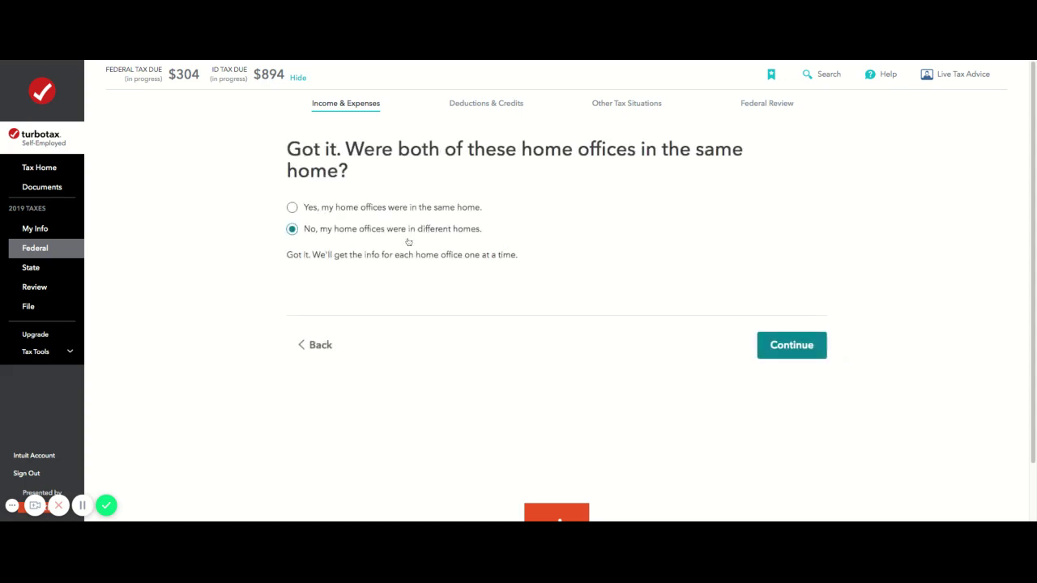
click(797, 348)
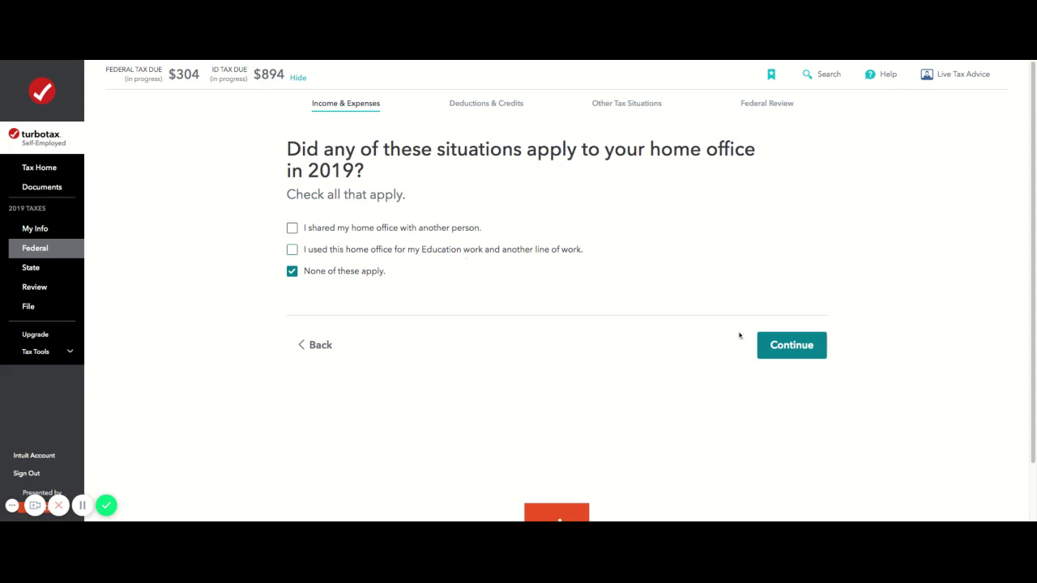
Try the option for sharing the home office with another line of work, reselect "None of these apply" and continue
drag(536, 149, 433, 150)
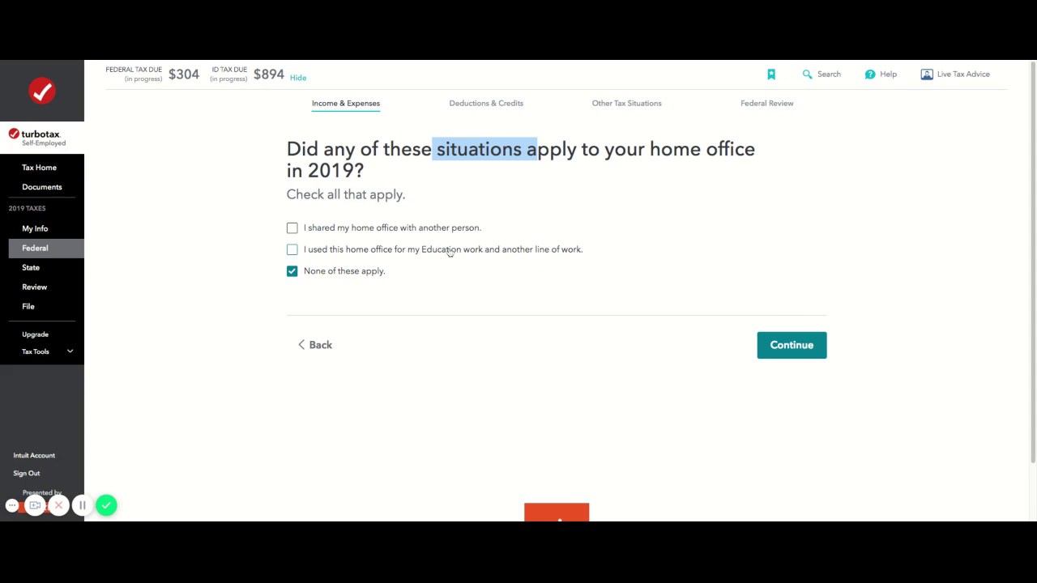
click(294, 251)
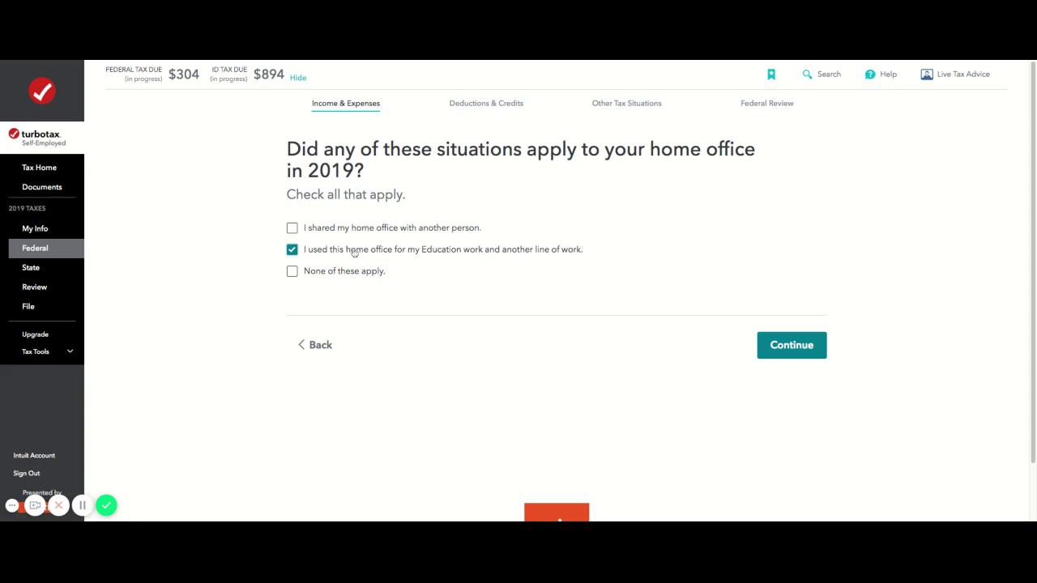
click(292, 271)
click(797, 351)
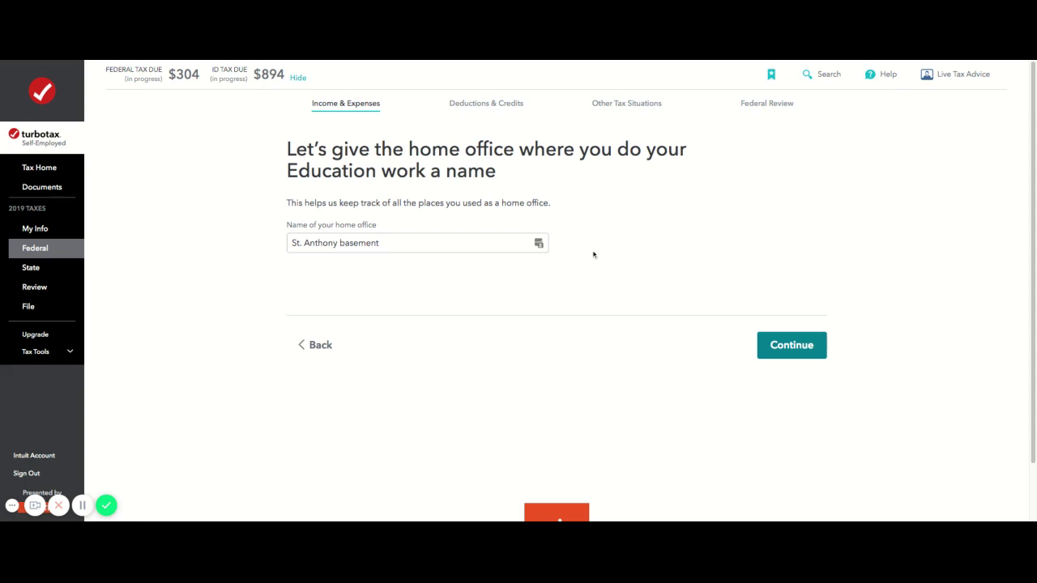
Keep the home office's name and accept the Yes answers for work-only use, regular use and primary place of work
click(479, 239)
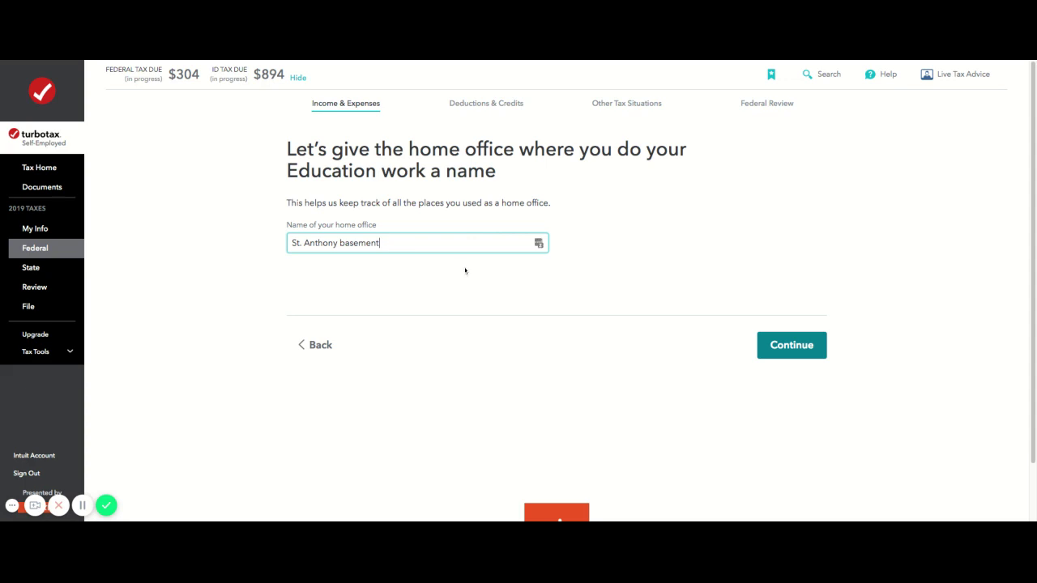
click(787, 350)
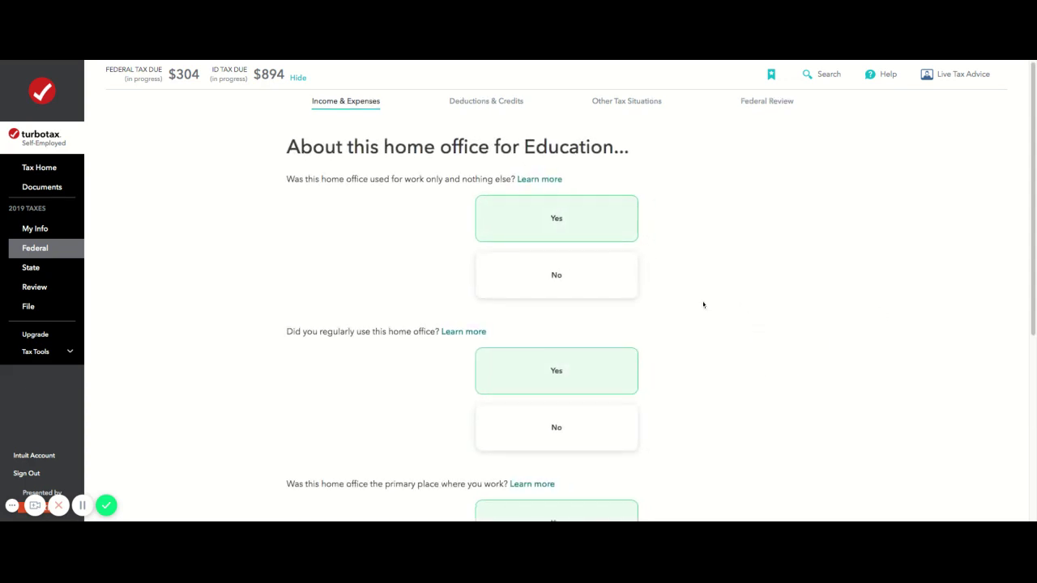
scroll(703, 304, down, 2)
scroll(707, 307, down, 4)
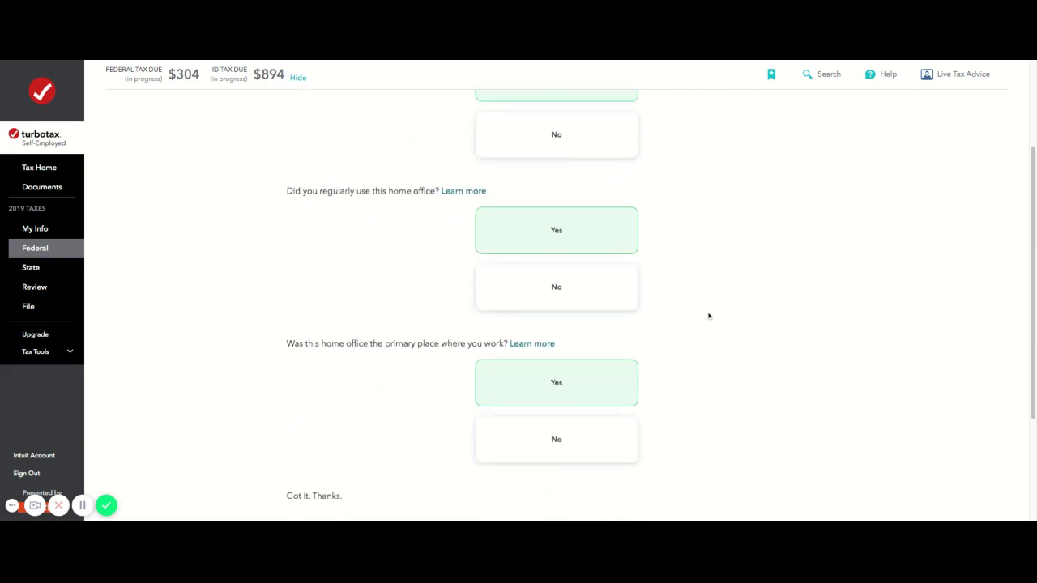
scroll(713, 373, down, 3)
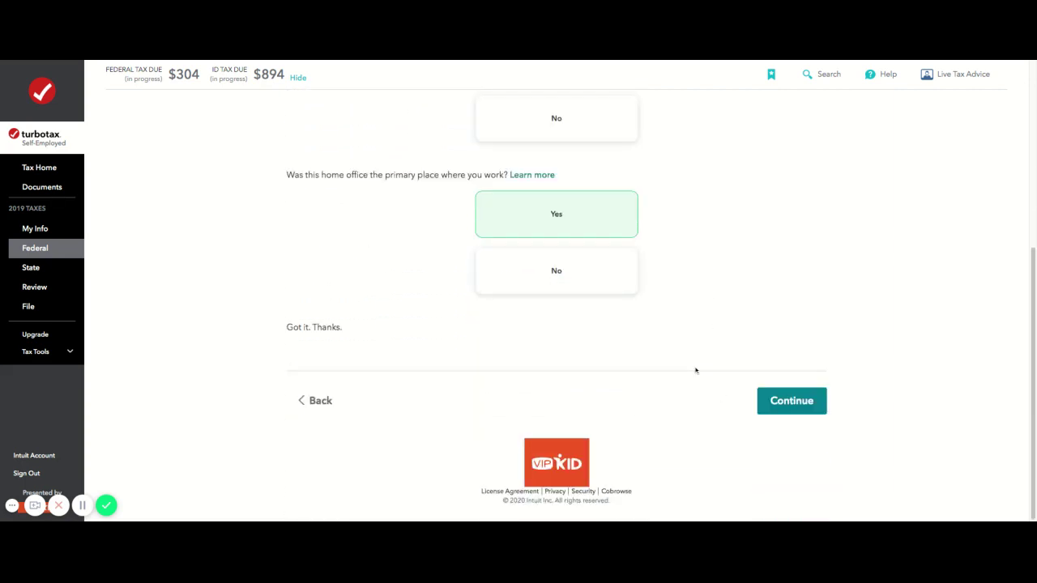
click(808, 403)
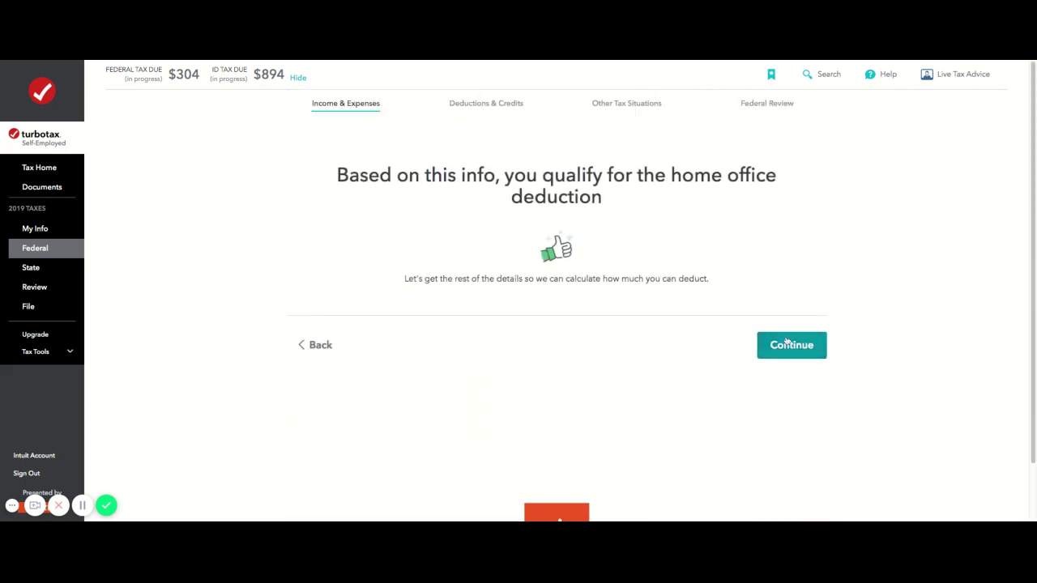
Proceed with the home office deduction details and keep 07/01/2017 as the office's start date
click(794, 348)
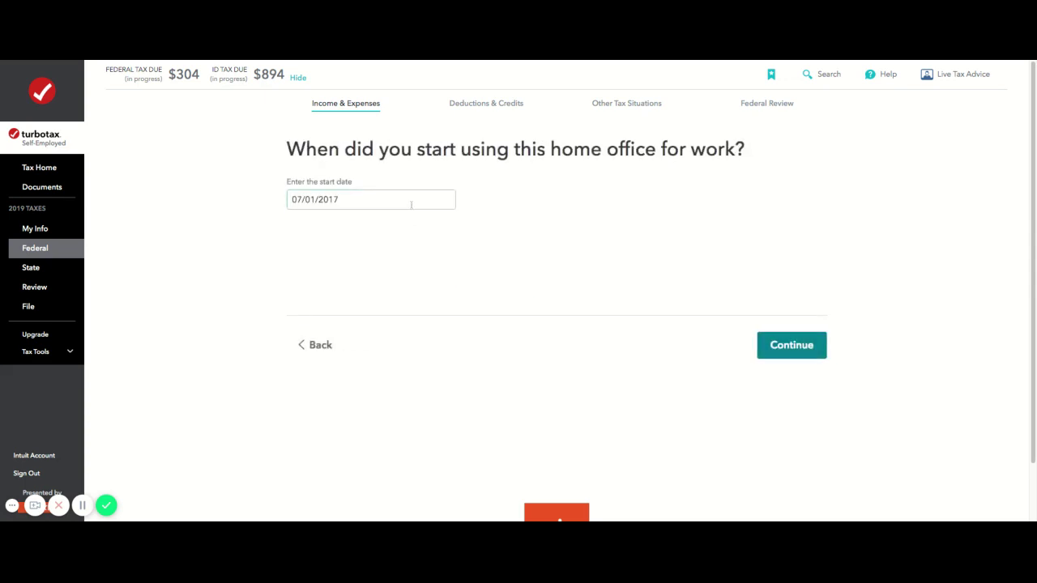
click(436, 203)
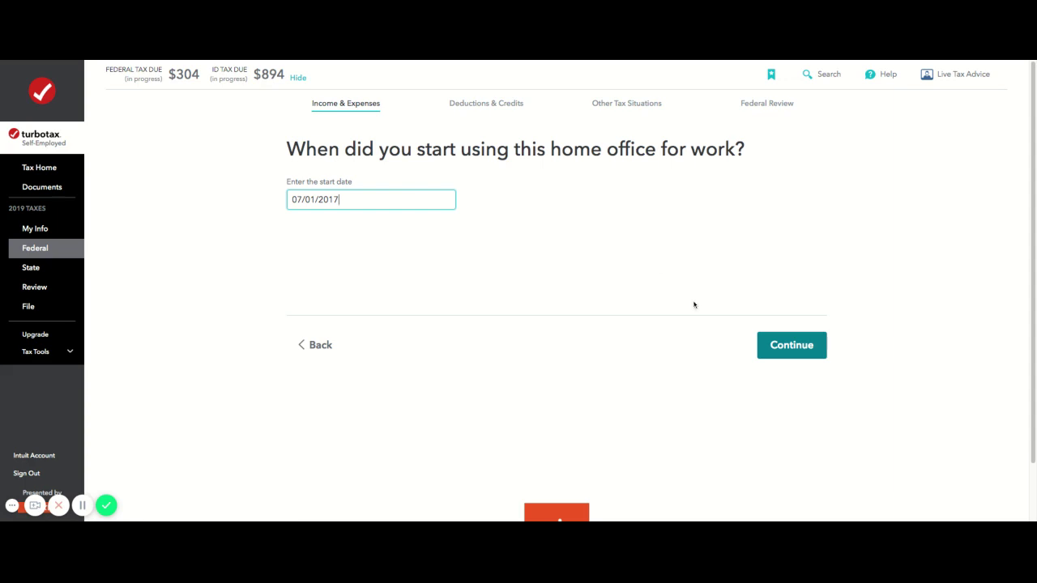
click(799, 348)
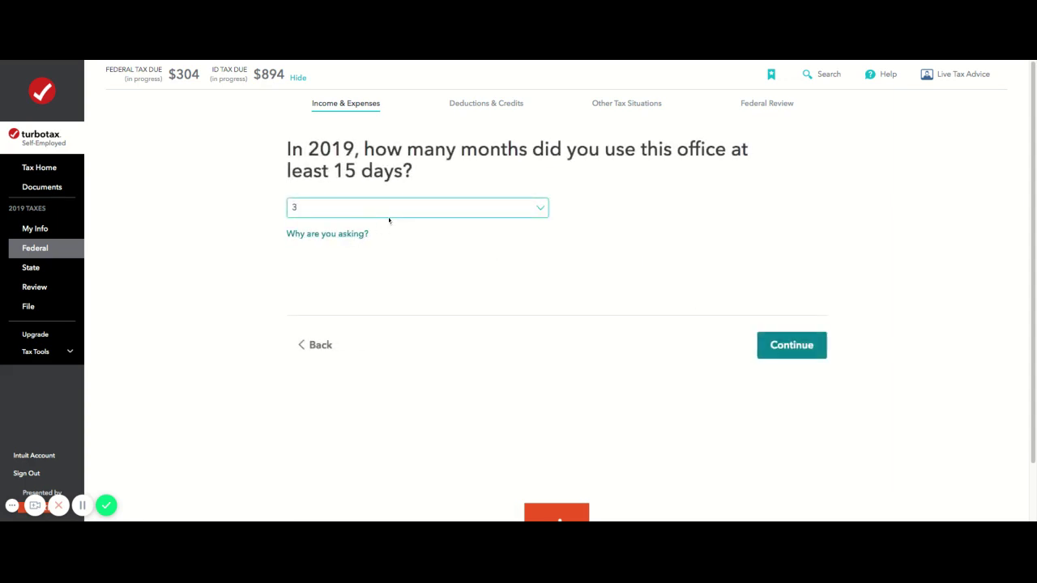
Accept 3 months of use for the basement office and keep 95 as its percentage of Education work
click(788, 346)
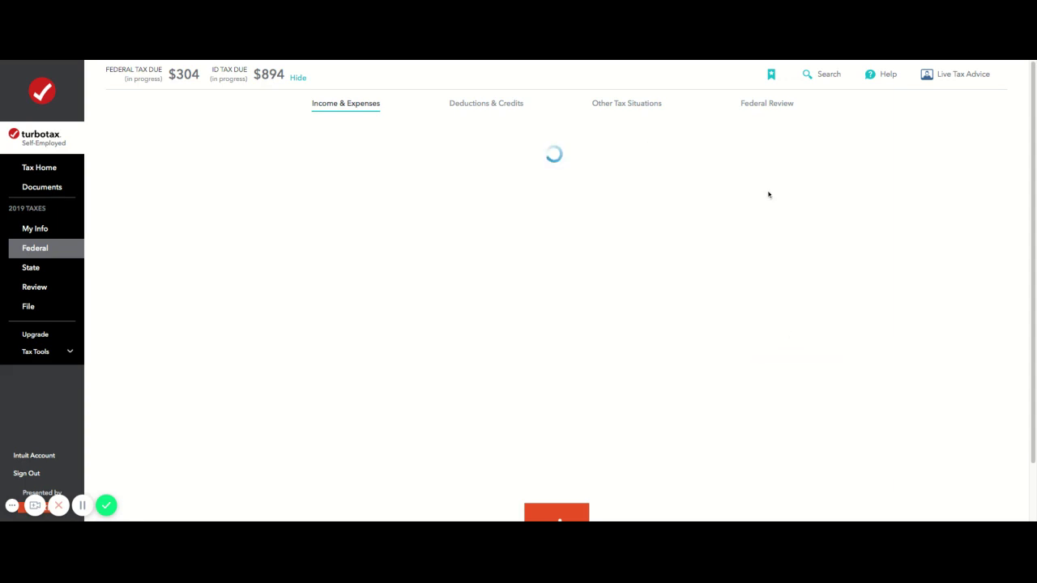
click(535, 253)
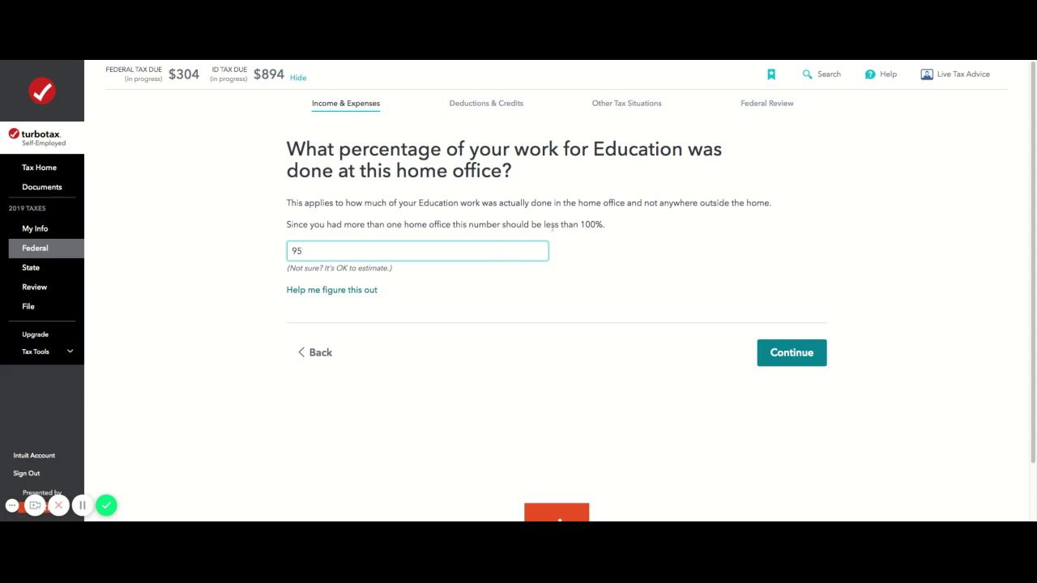
double_click(594, 224)
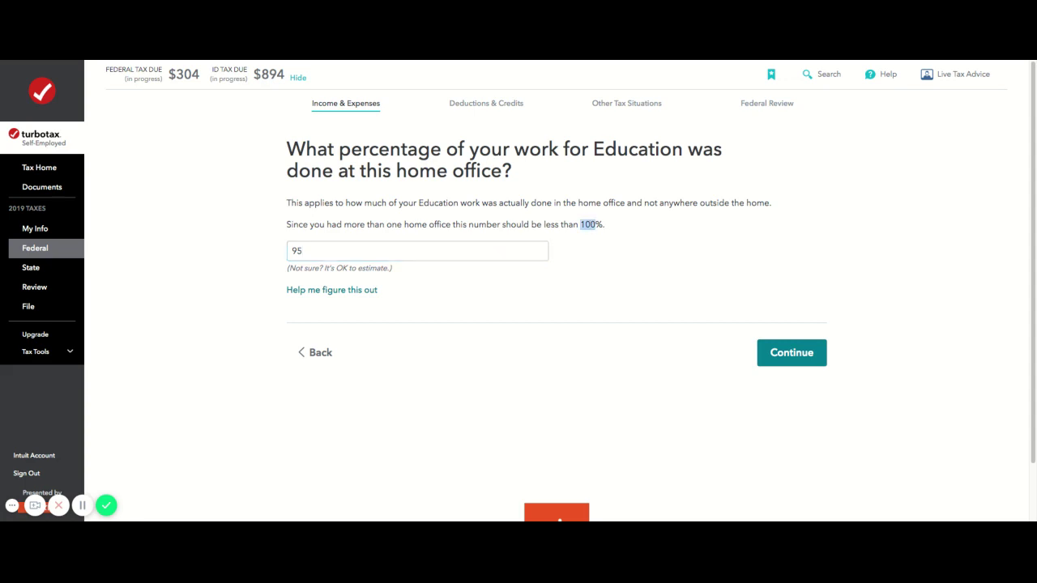
click(532, 247)
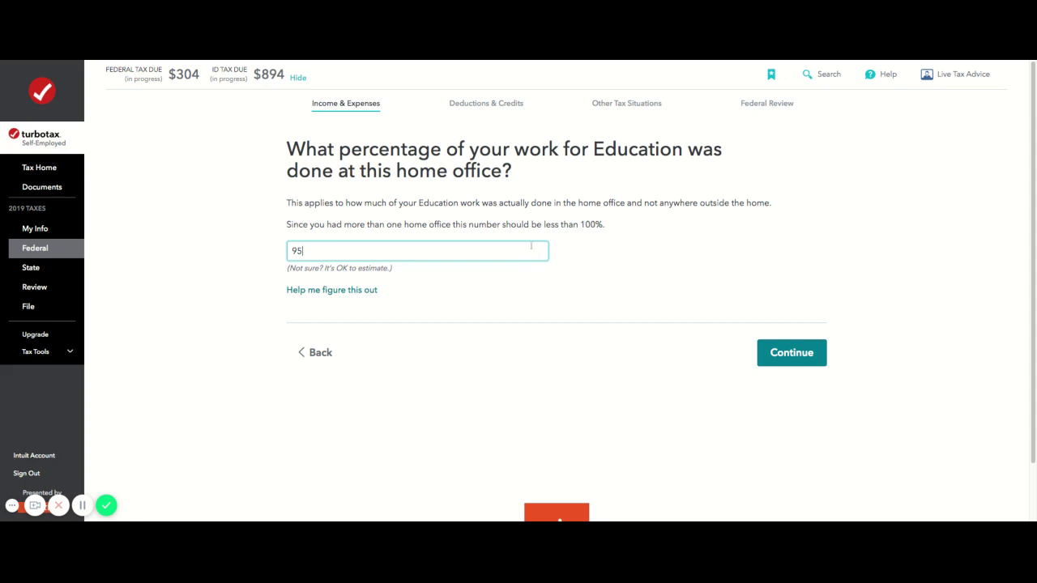
click(792, 360)
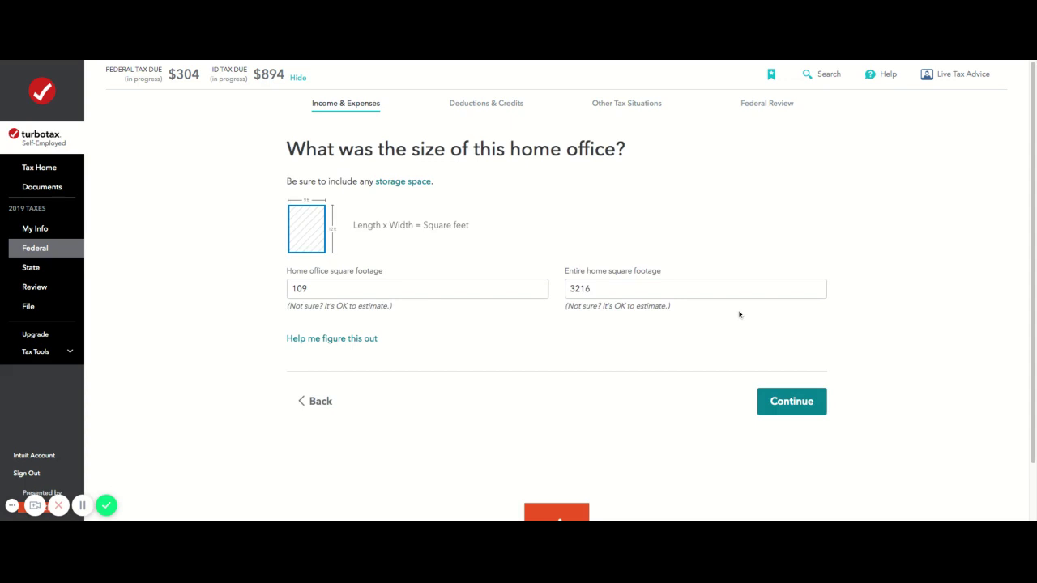
Keep the home office size at 109 square feet and the entire home at 3216 square feet, and continue
click(604, 286)
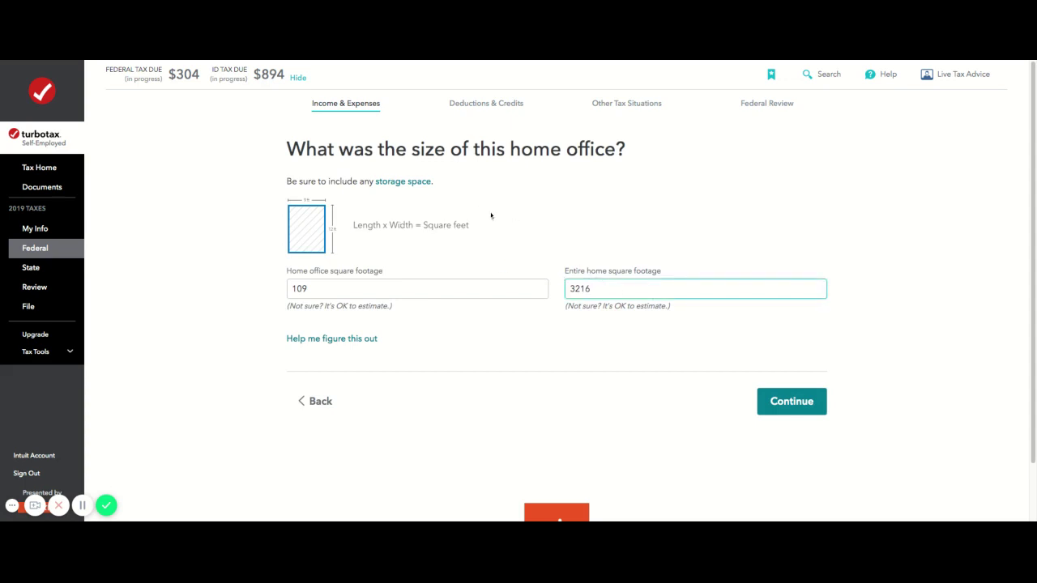
click(421, 291)
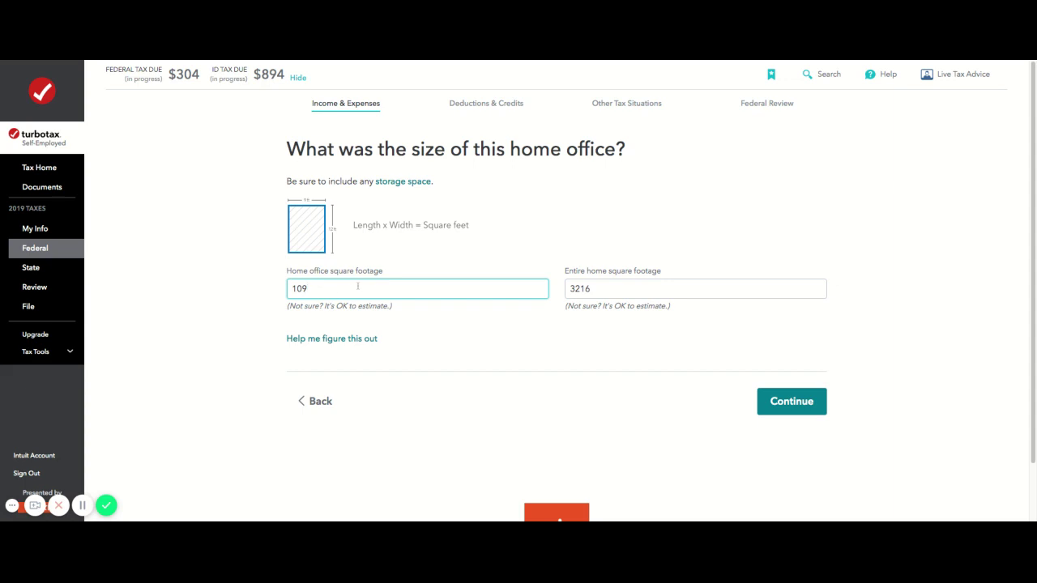
click(592, 284)
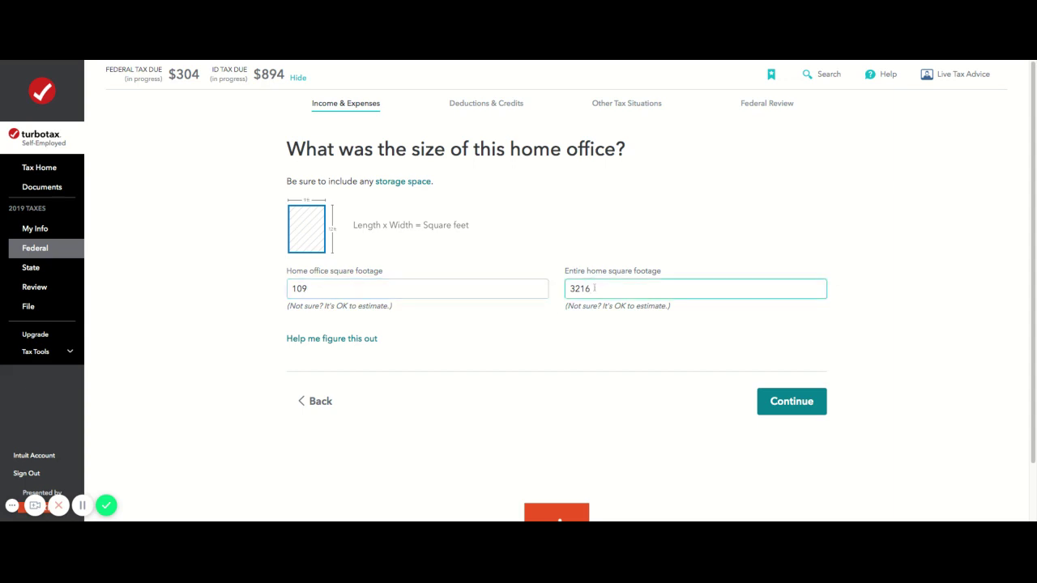
click(502, 295)
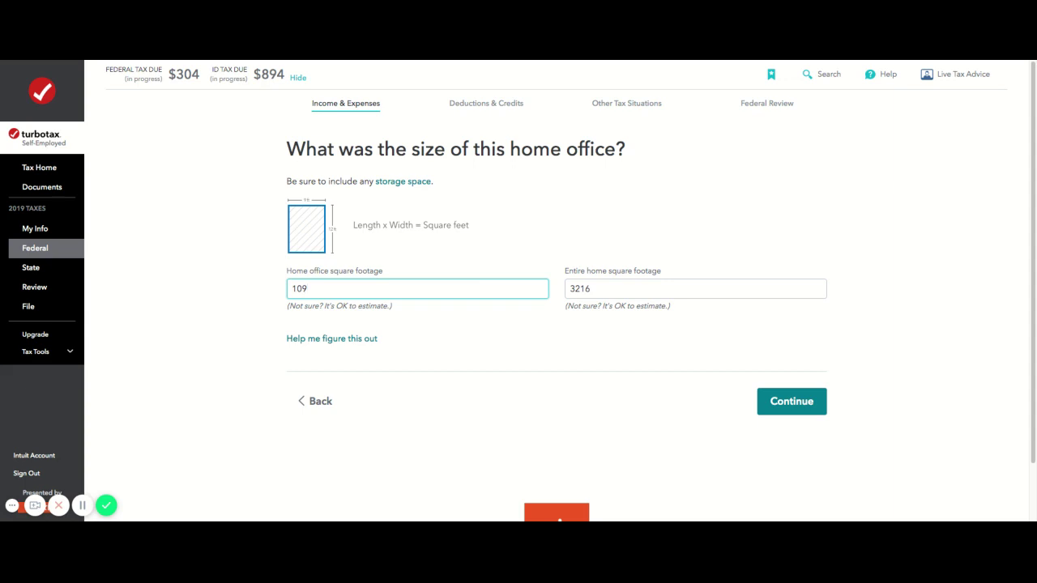
click(106, 506)
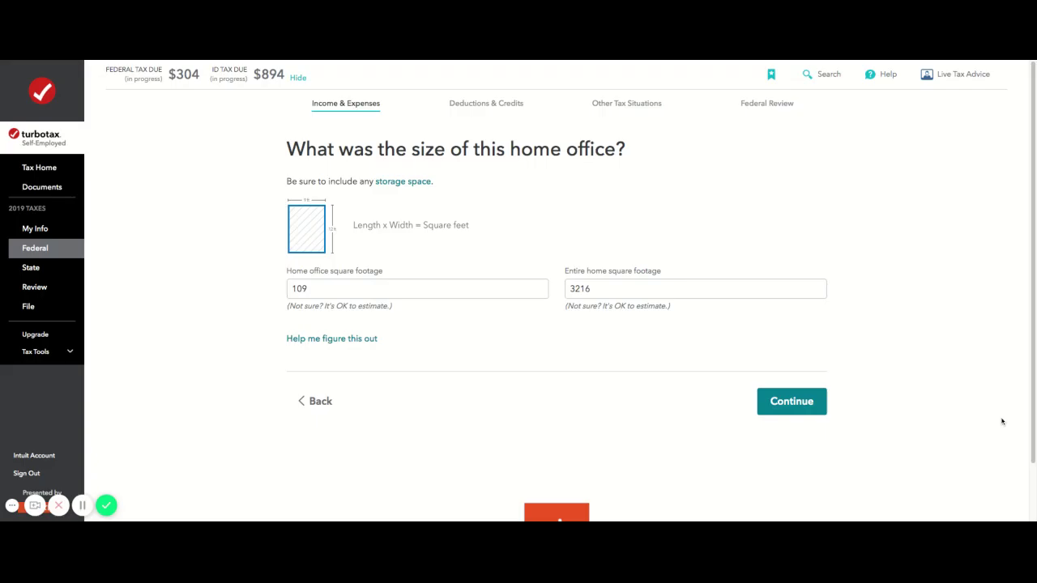
click(791, 402)
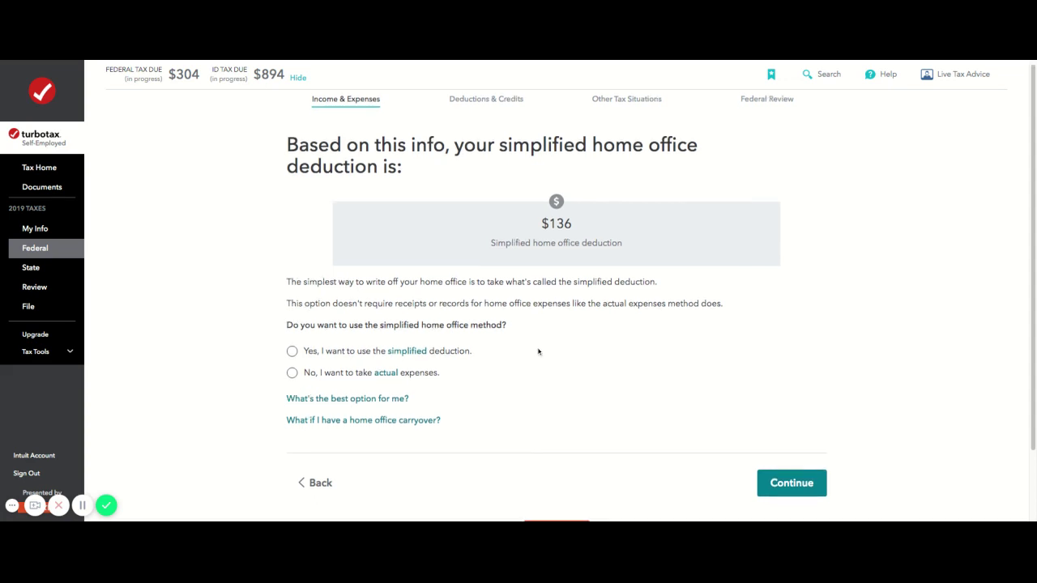
Choose the simplified home office deduction, review the note about using the actual method for the other office, and continue
click(322, 353)
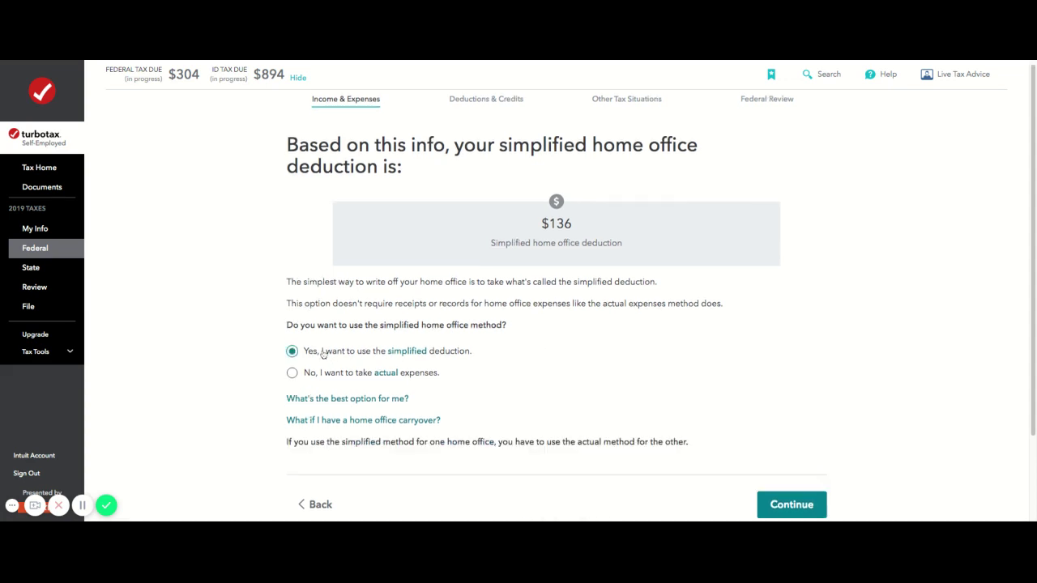
scroll(356, 382, down, 1)
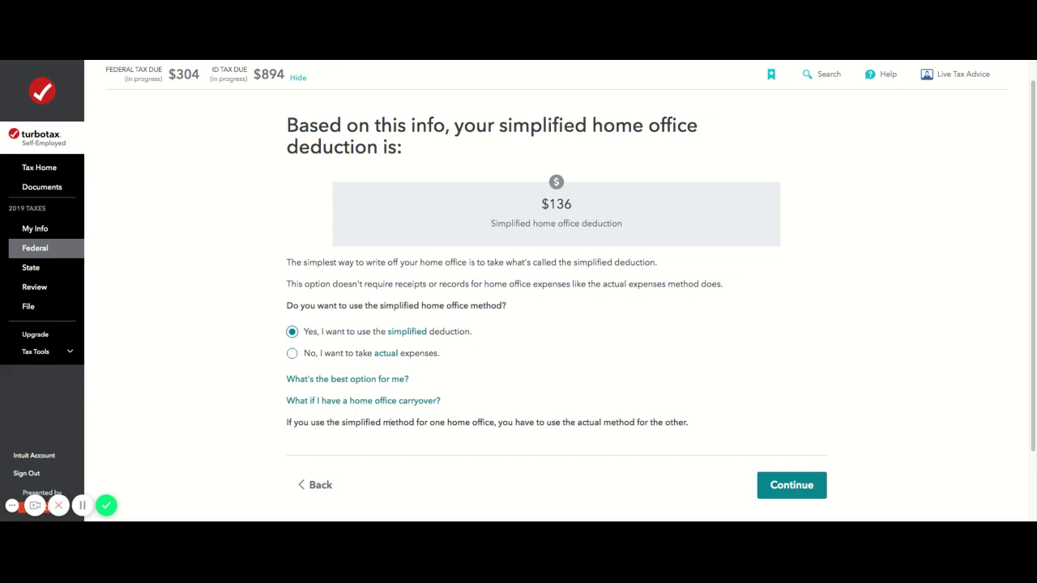
drag(403, 422, 509, 433)
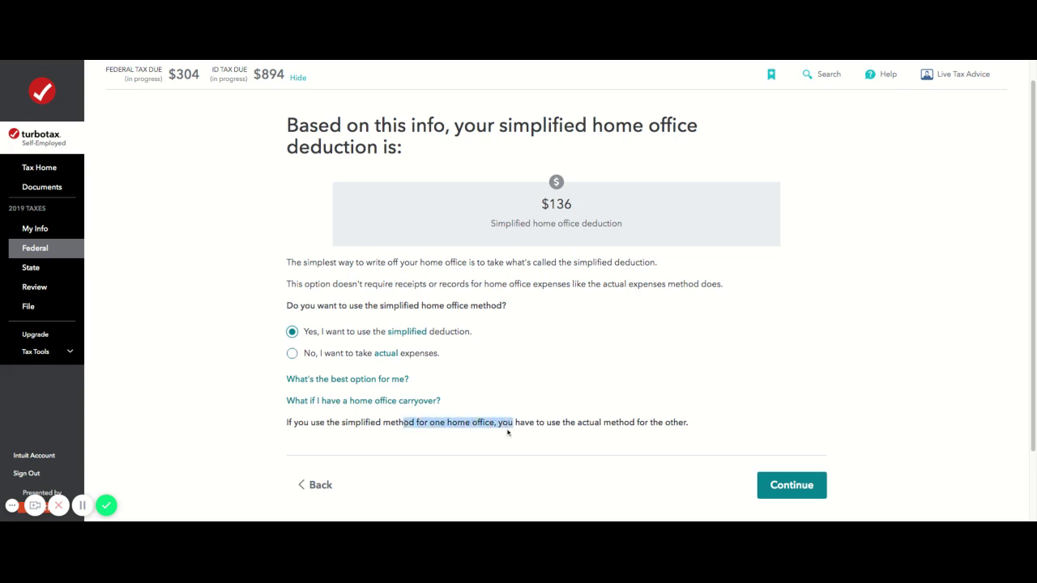
click(499, 435)
double_click(487, 422)
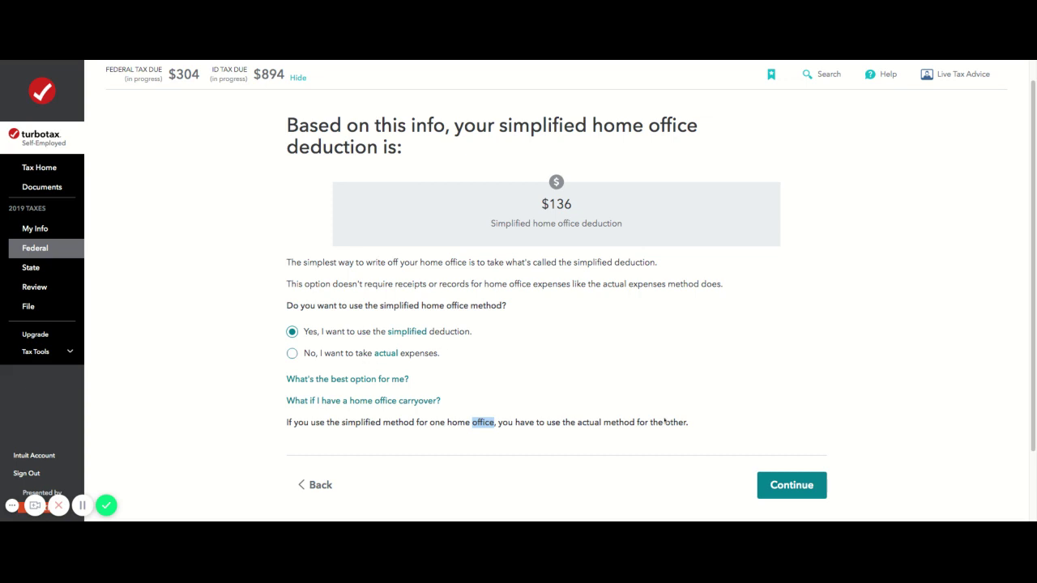
click(798, 487)
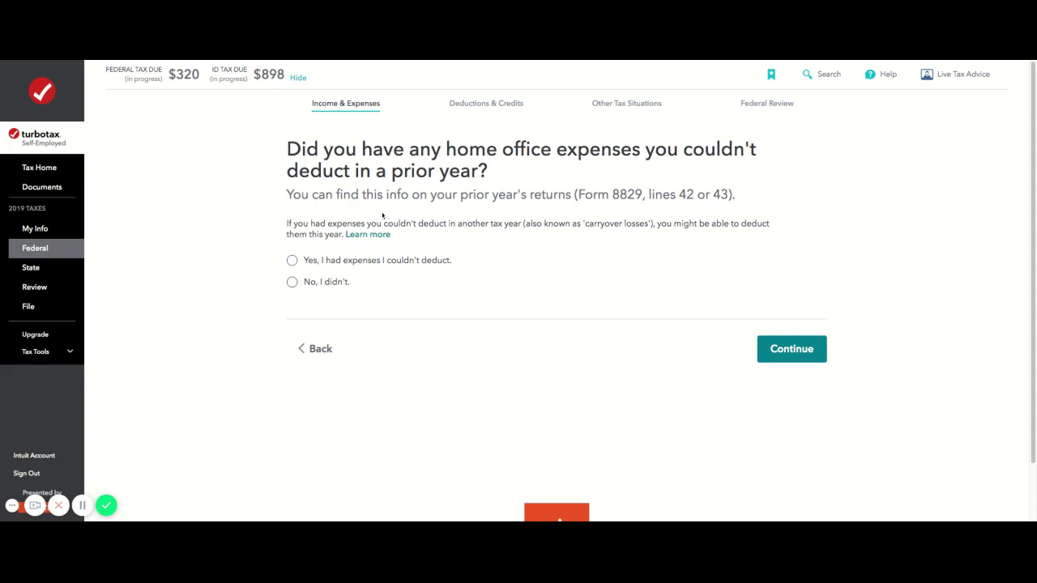
Answer that there were no undeducted home office expenses from a prior year and proceed past the deduction result
click(332, 285)
click(797, 357)
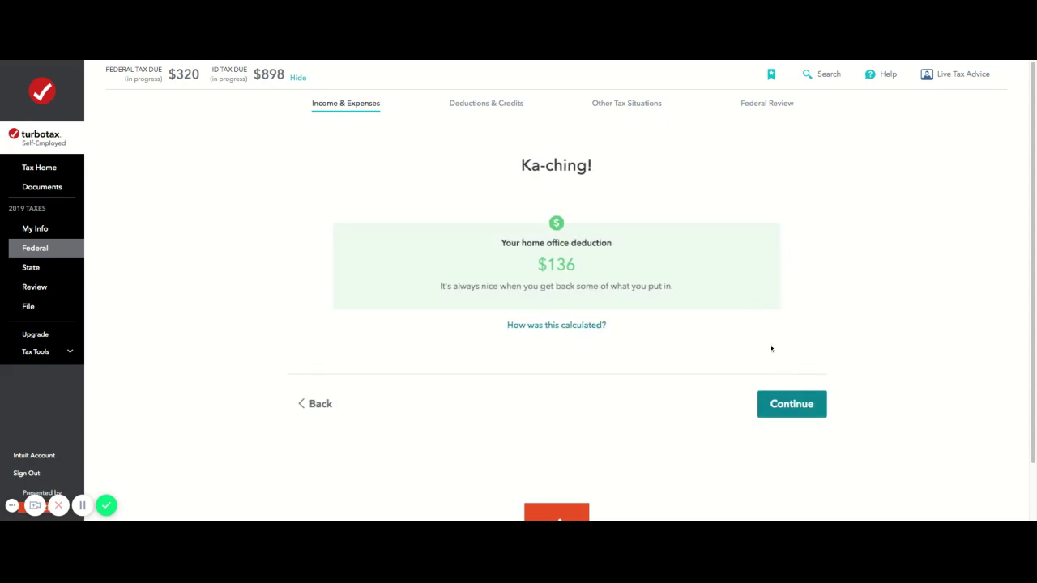
click(784, 404)
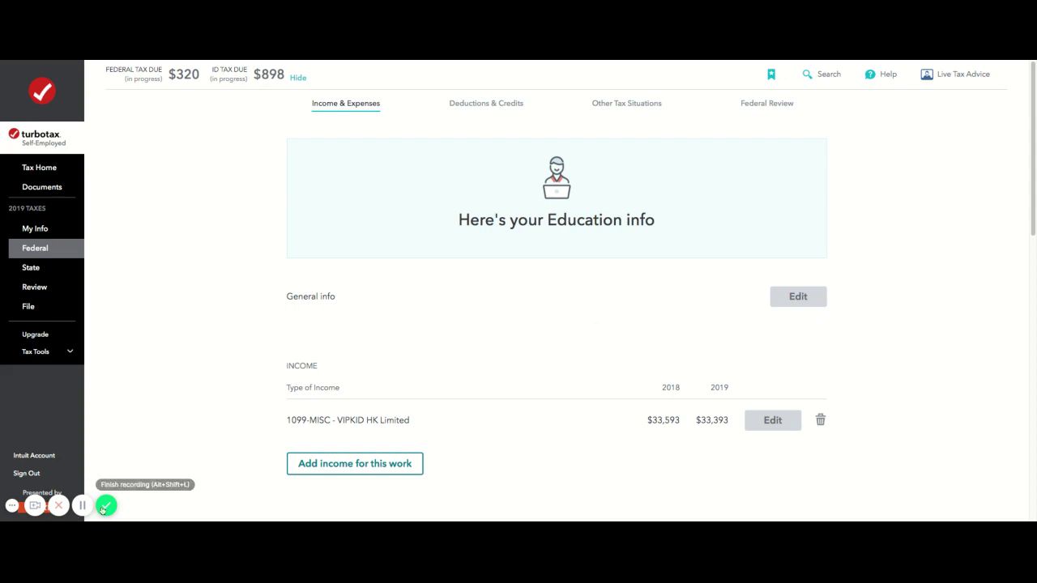
Reopen the home office expenses and start adding another office, accepting more than one home office in 2019, in different homes
scroll(384, 338, down, 3)
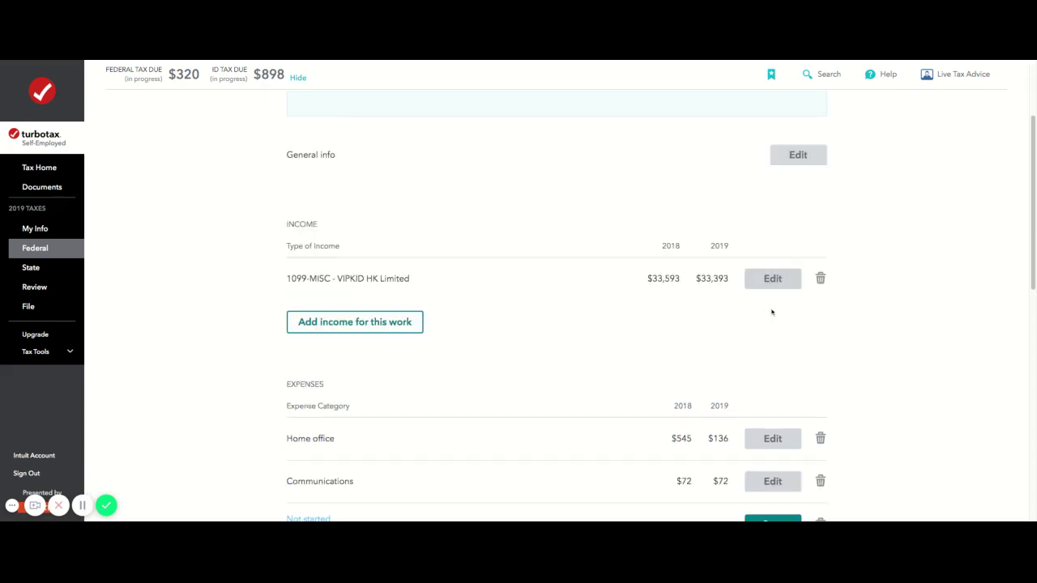
scroll(770, 310, down, 4)
scroll(691, 289, up, 1)
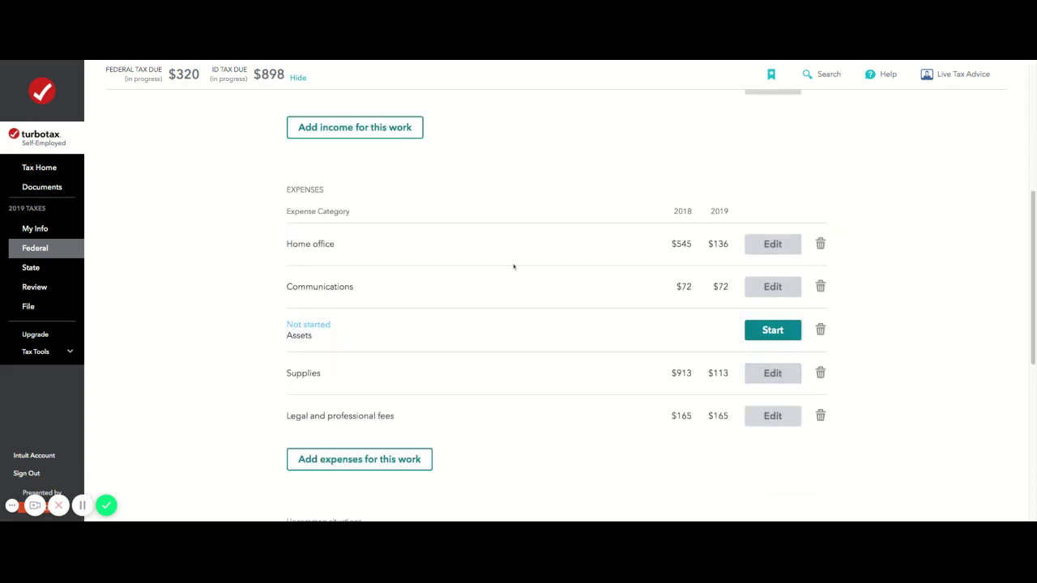
click(771, 247)
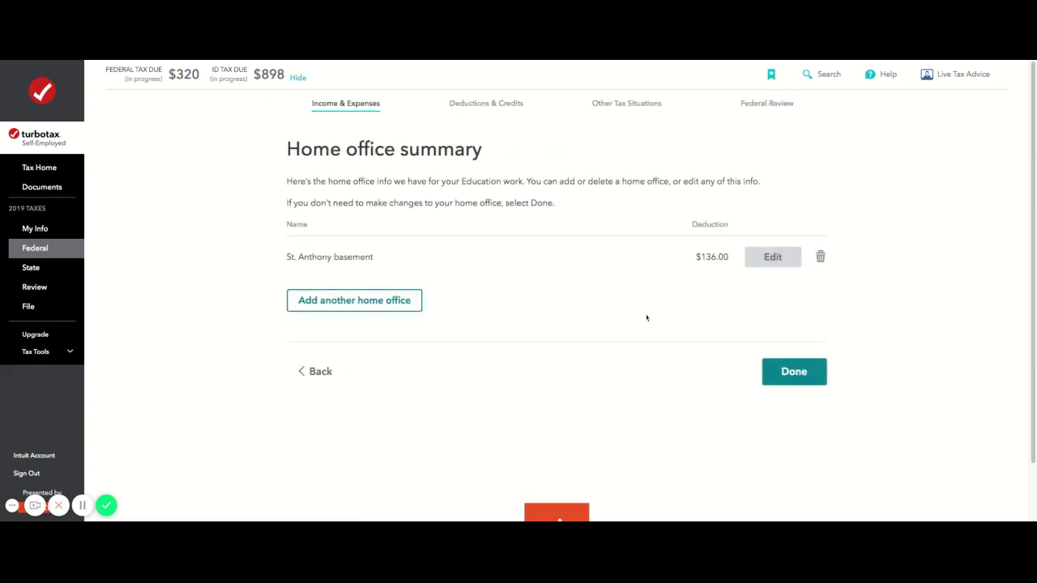
click(355, 303)
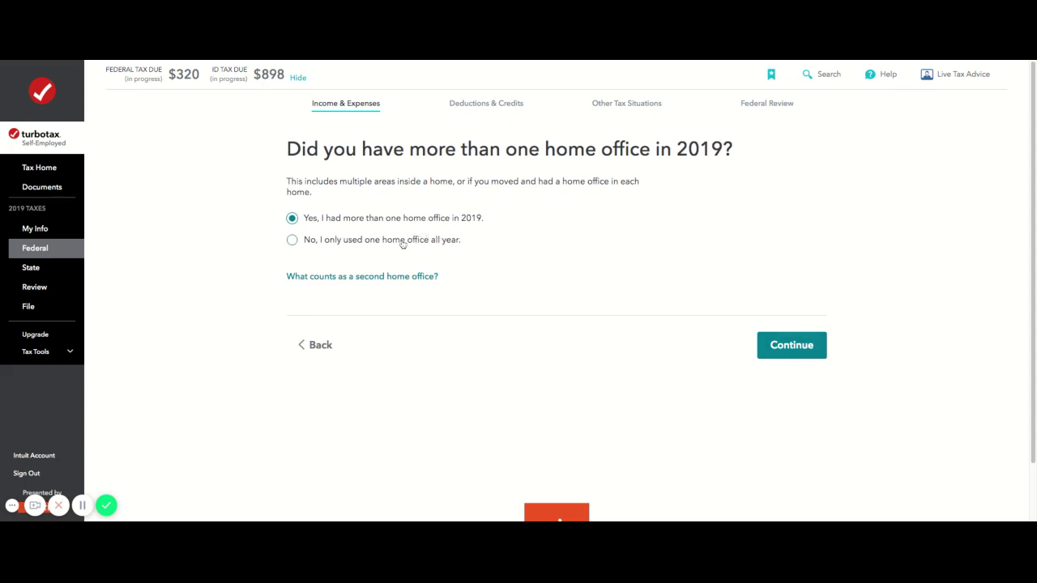
click(766, 352)
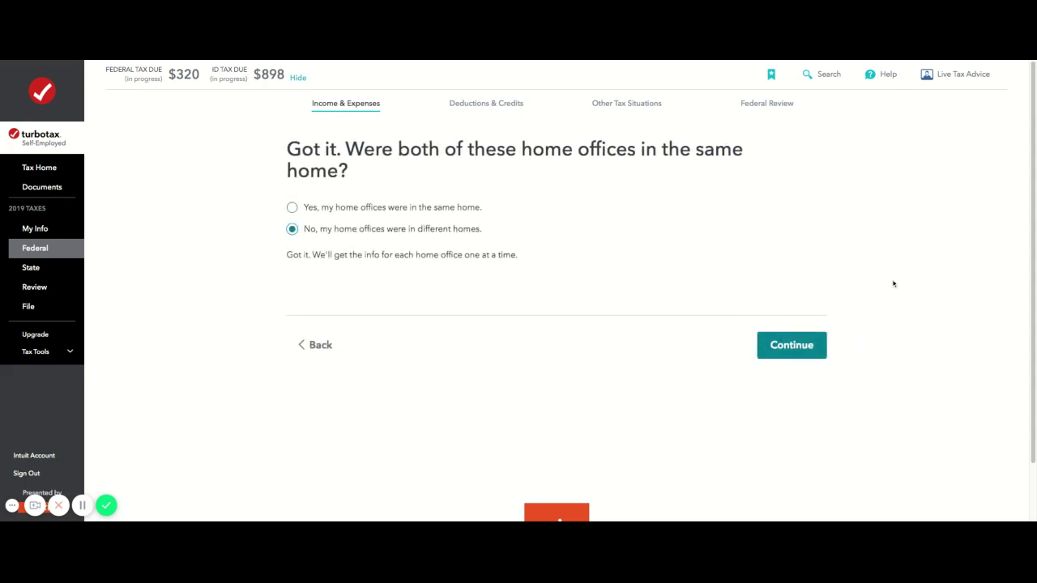
click(813, 343)
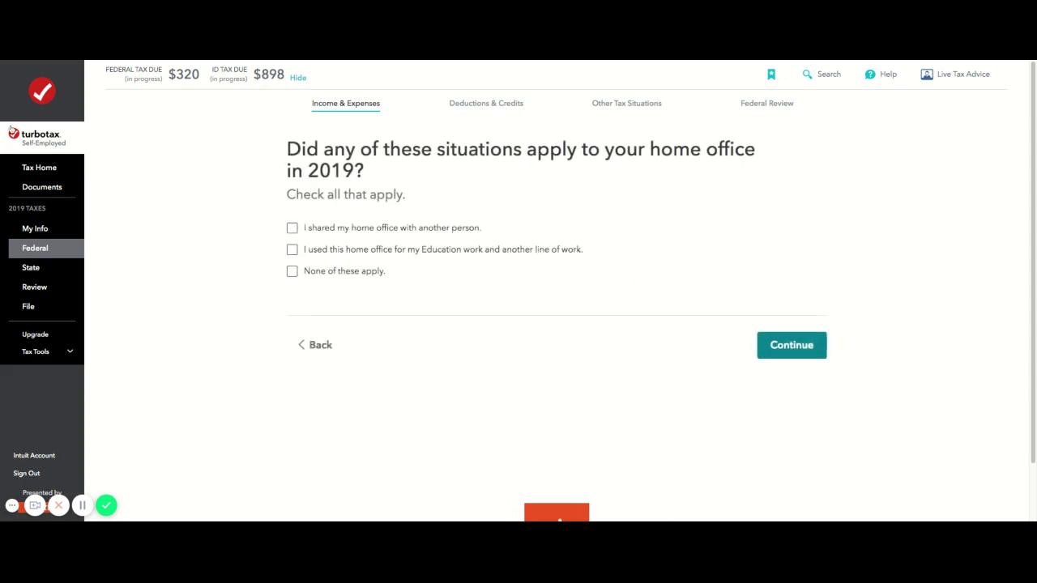
Mark "None of these apply" for the second home office and name it Chubbuck basement
click(307, 275)
click(801, 345)
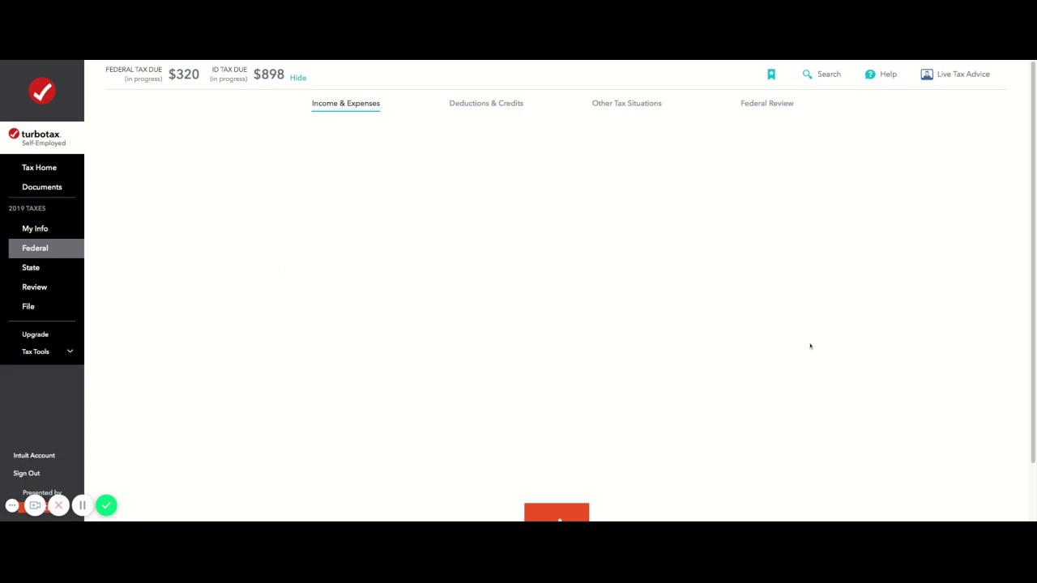
click(390, 241)
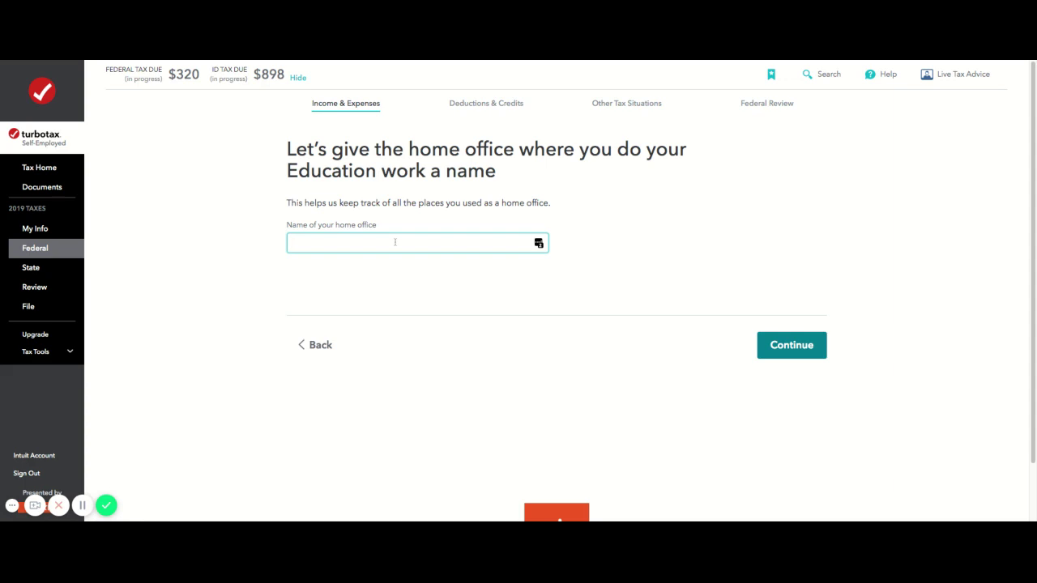
text(Chubbuck basement)
click(797, 345)
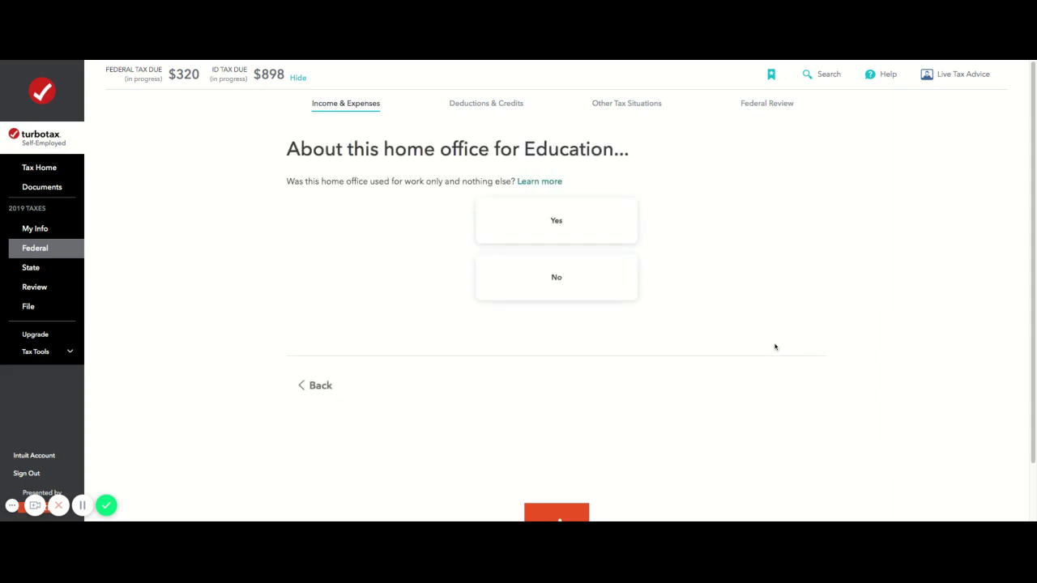
Answer Yes to work-only use, regular use and primary place of work for the Chubbuck basement office and continue
click(585, 234)
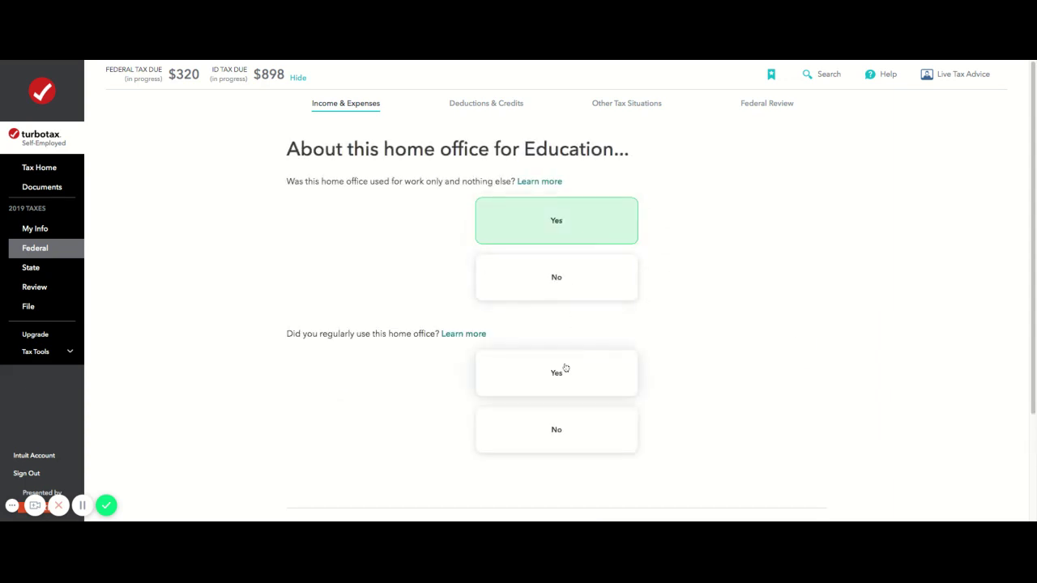
click(564, 369)
click(565, 239)
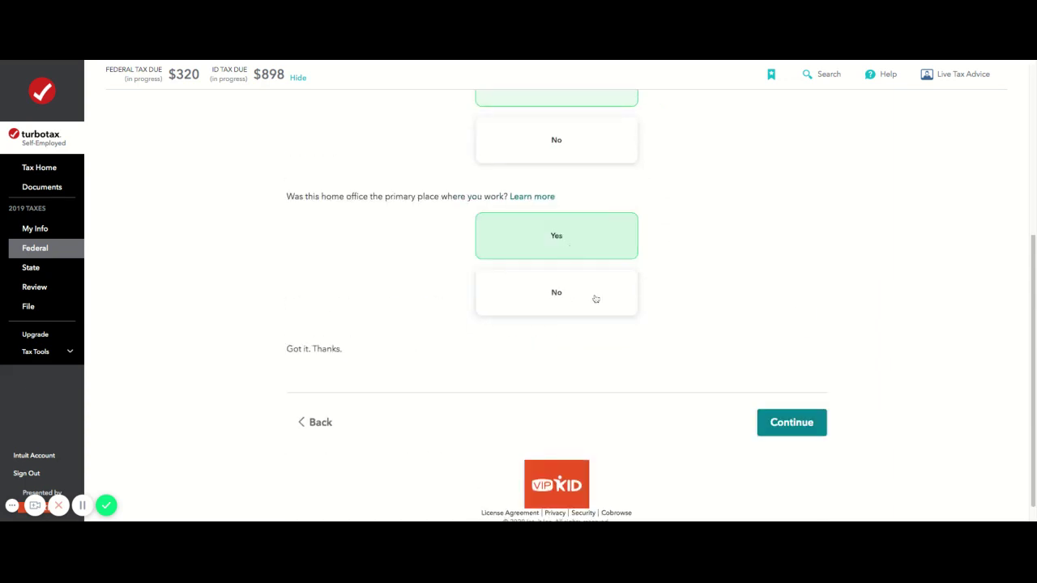
click(786, 422)
click(792, 347)
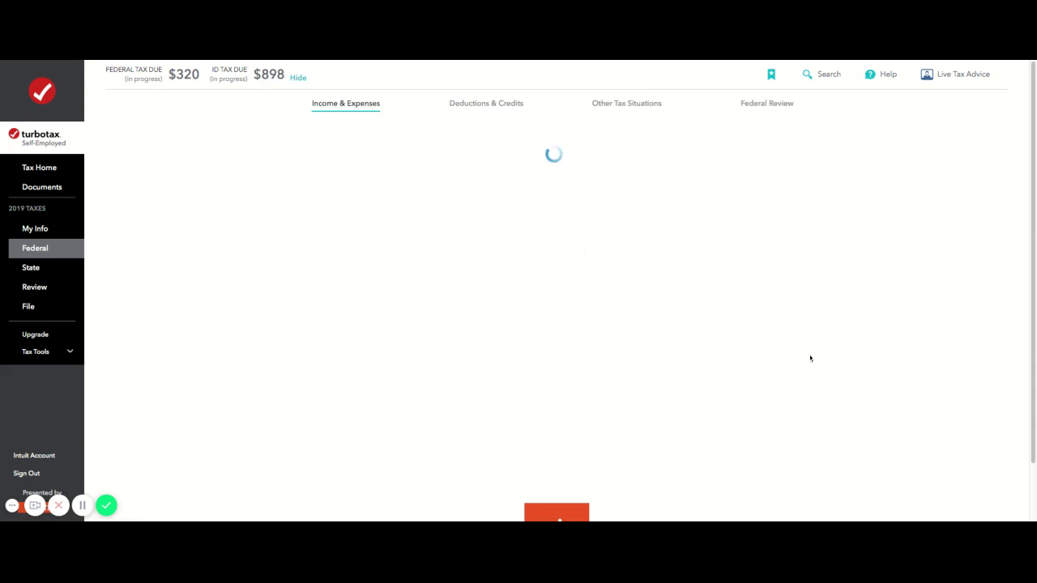
Enter 10/16/2018 as the date the Chubbuck basement office was first used for work
click(443, 204)
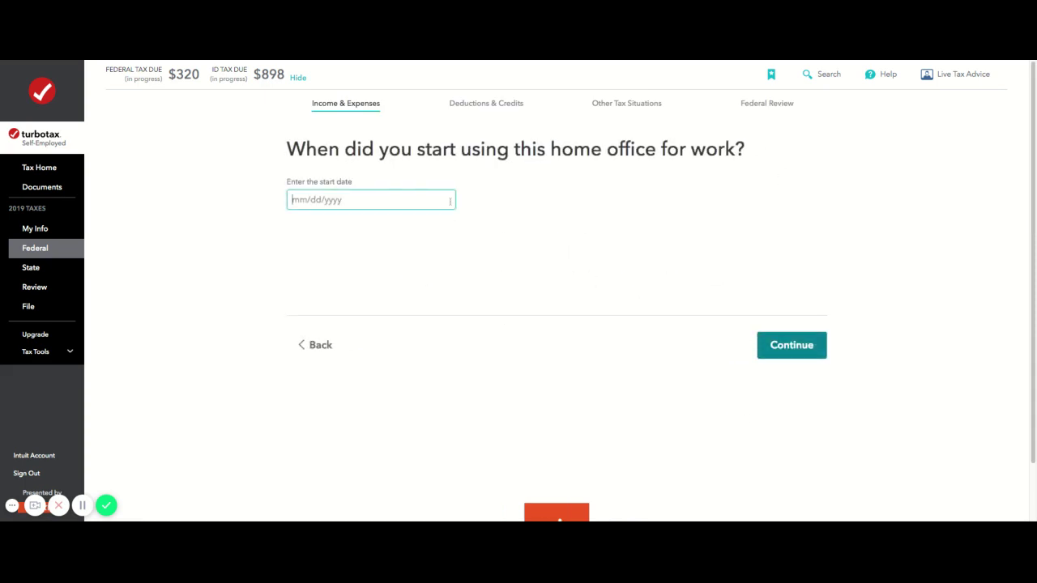
text(10/16/2019)
key(BackSpace)
text(8)
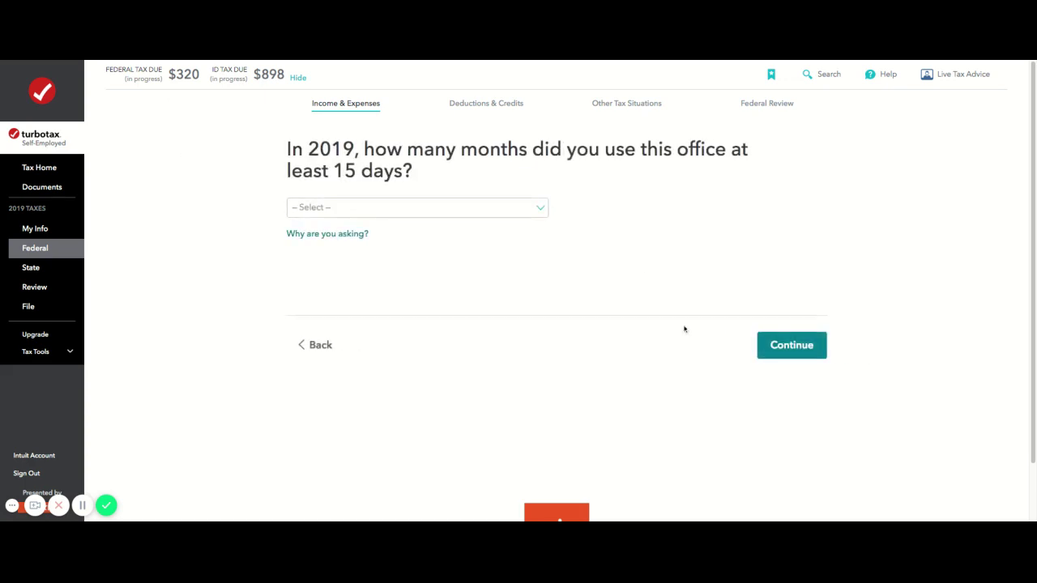
Select the number of months in 2019 the Chubbuck basement office was used at least 15 days and continue
click(366, 210)
click(340, 306)
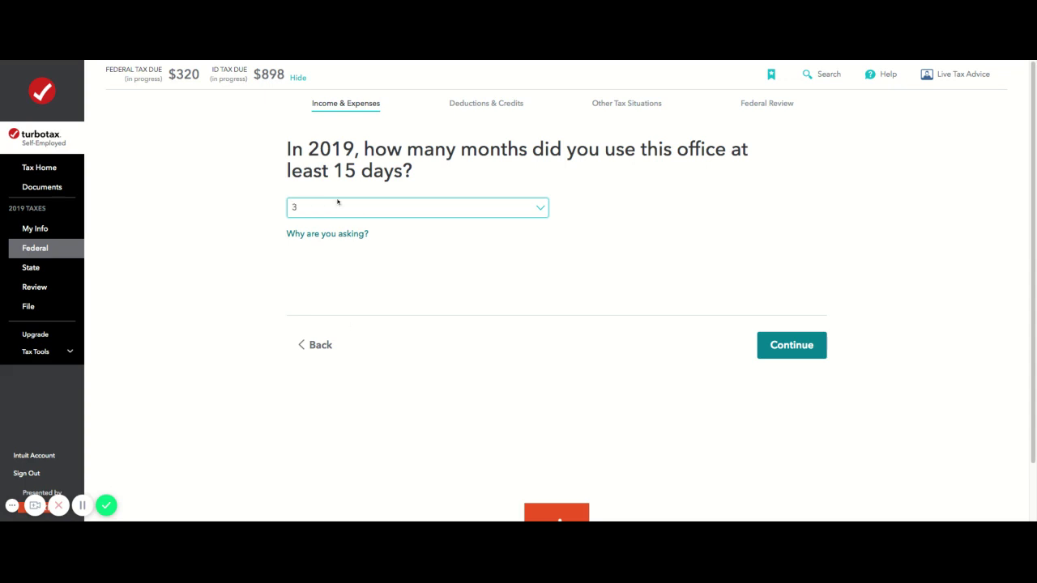
click(338, 202)
click(364, 257)
click(796, 345)
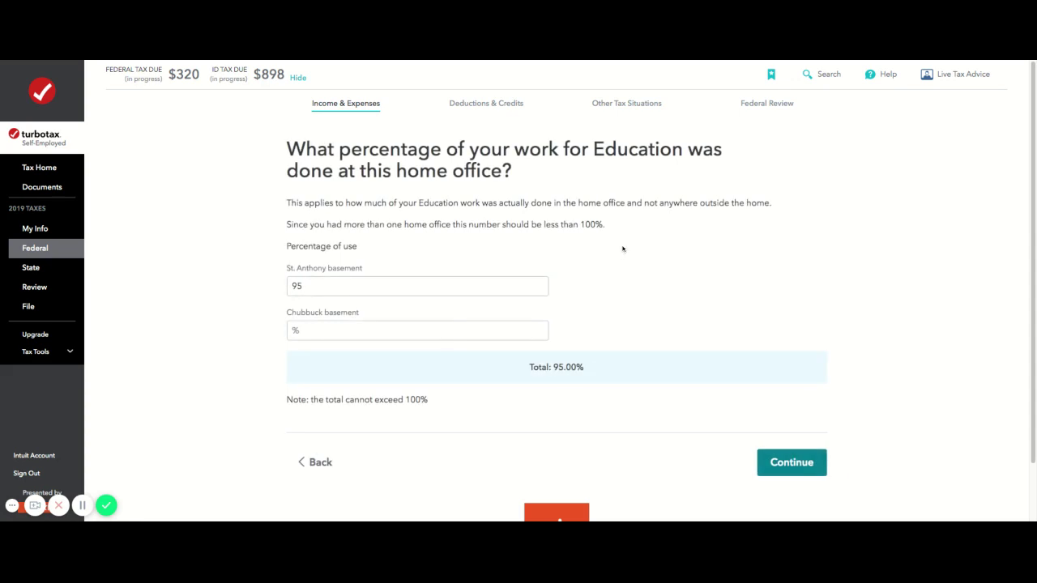
Try to continue with 95% entered as the Chubbuck basement's share of the Education work
click(386, 289)
click(382, 324)
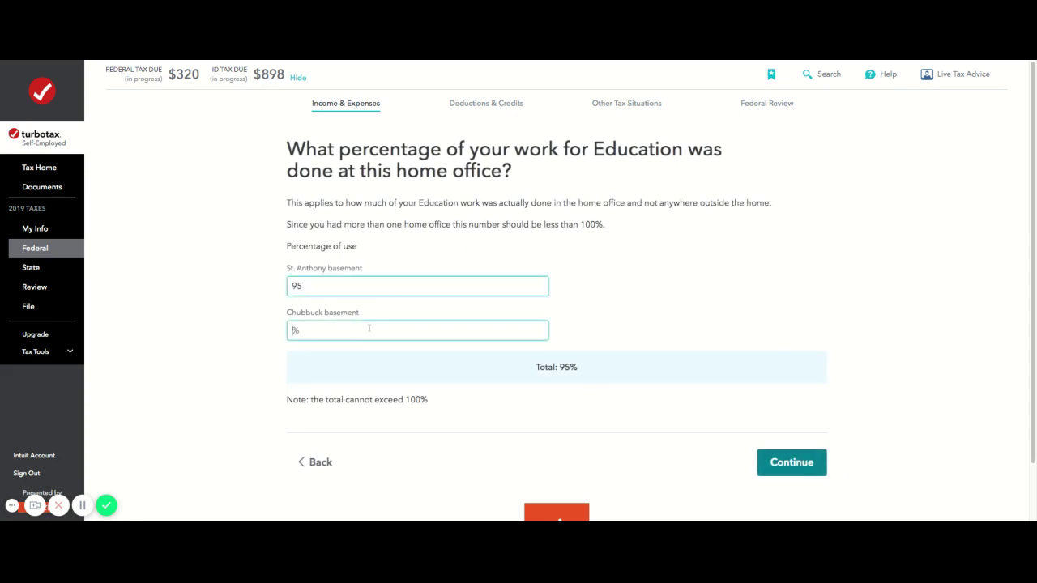
text(95)
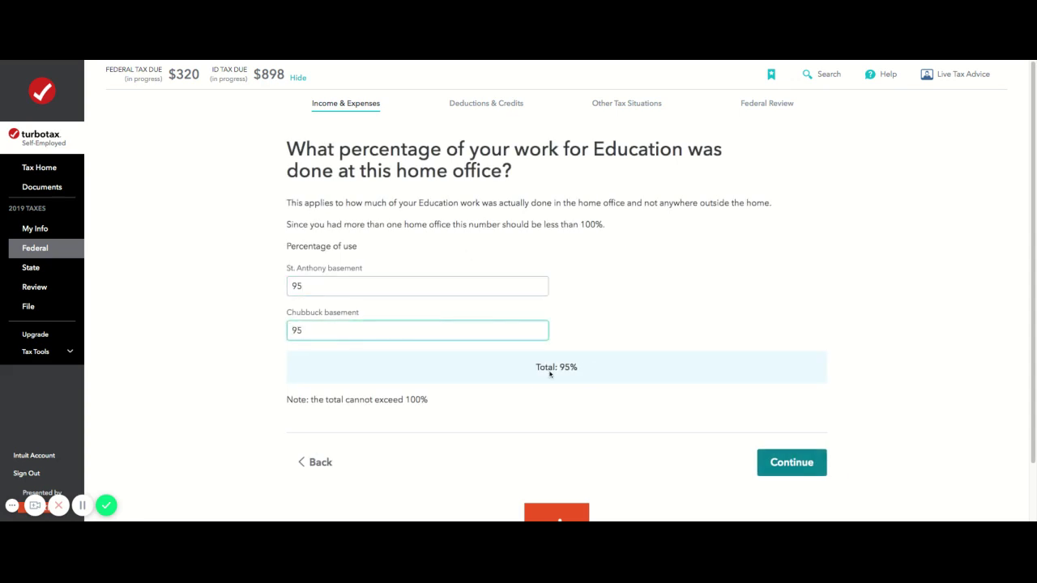
click(791, 461)
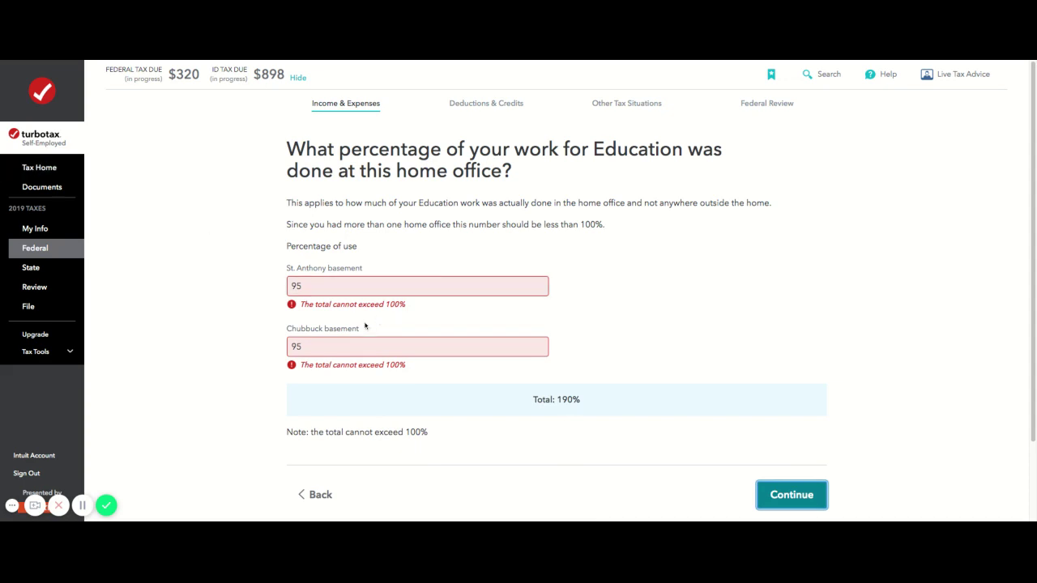
Set the share of Education work to 50% for both the St. Anthony and Chubbuck basement offices and continue
double_click(309, 285)
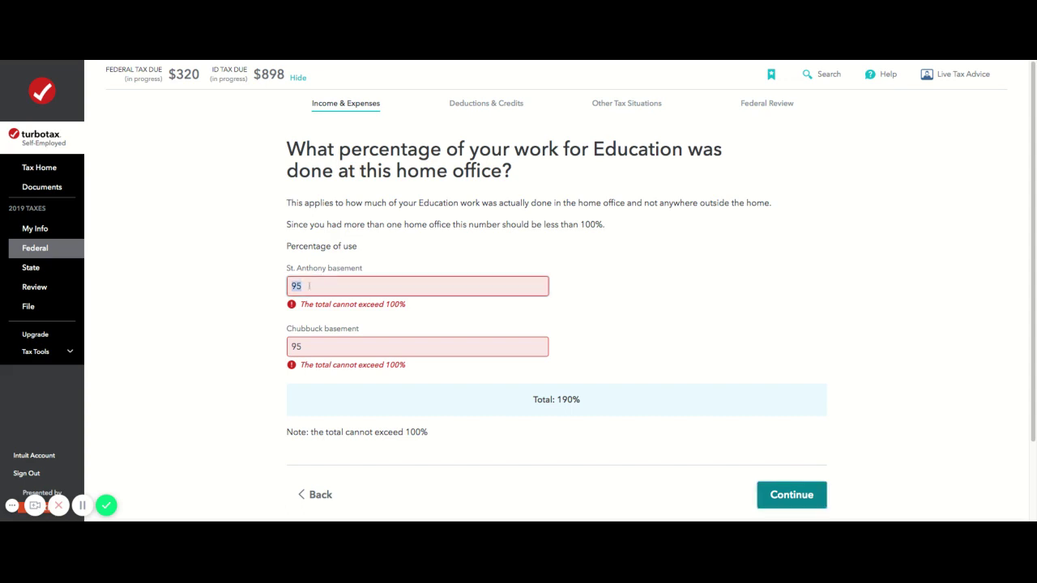
text(50)
click(327, 346)
double_click(309, 349)
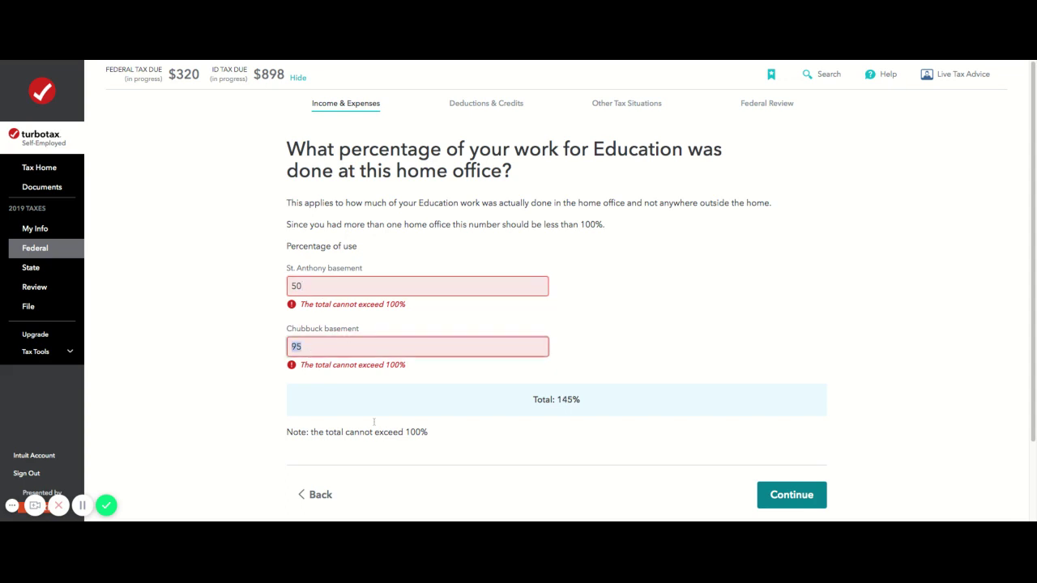
text(50)
click(385, 288)
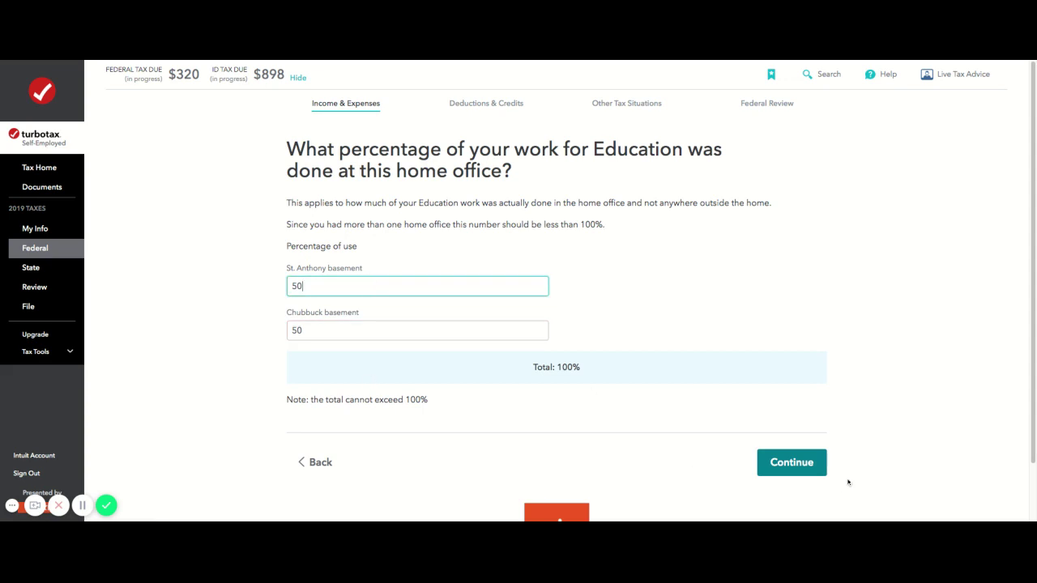
click(802, 468)
Read the instructions for splitting the Education expenses between the two home offices
click(437, 423)
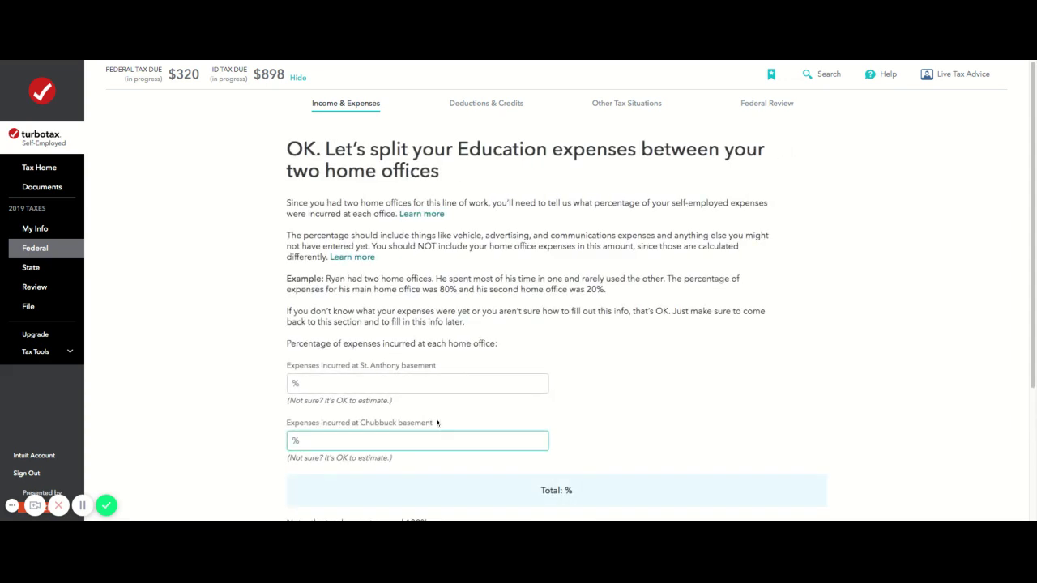
click(435, 422)
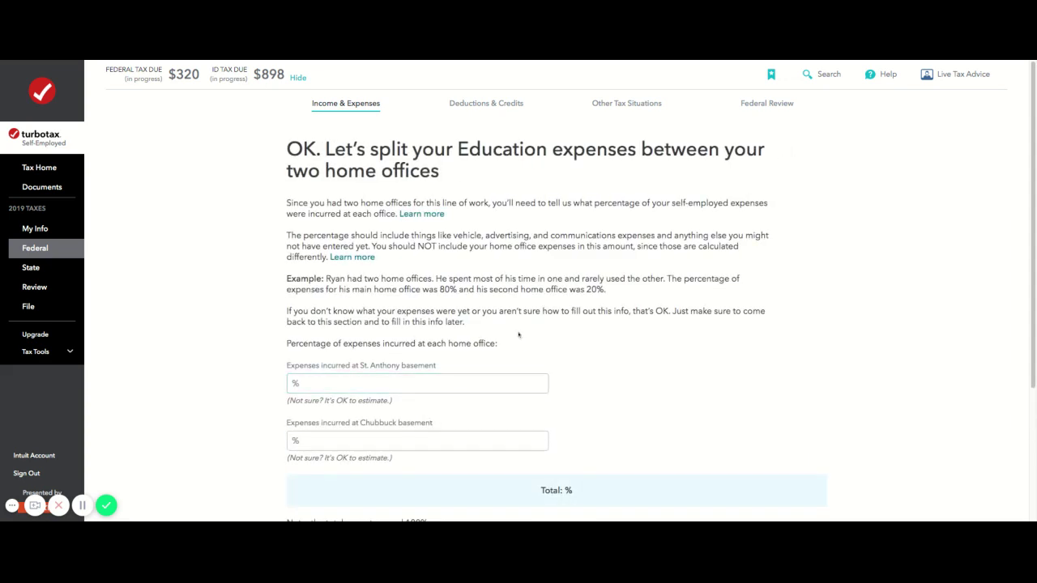
scroll(518, 323, down, 1)
scroll(486, 315, down, 2)
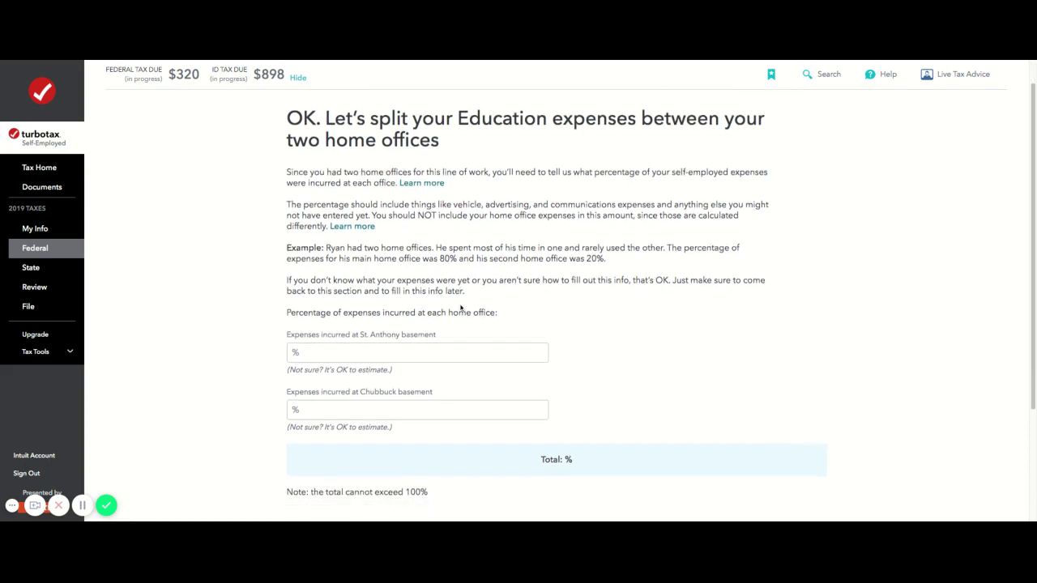
click(381, 346)
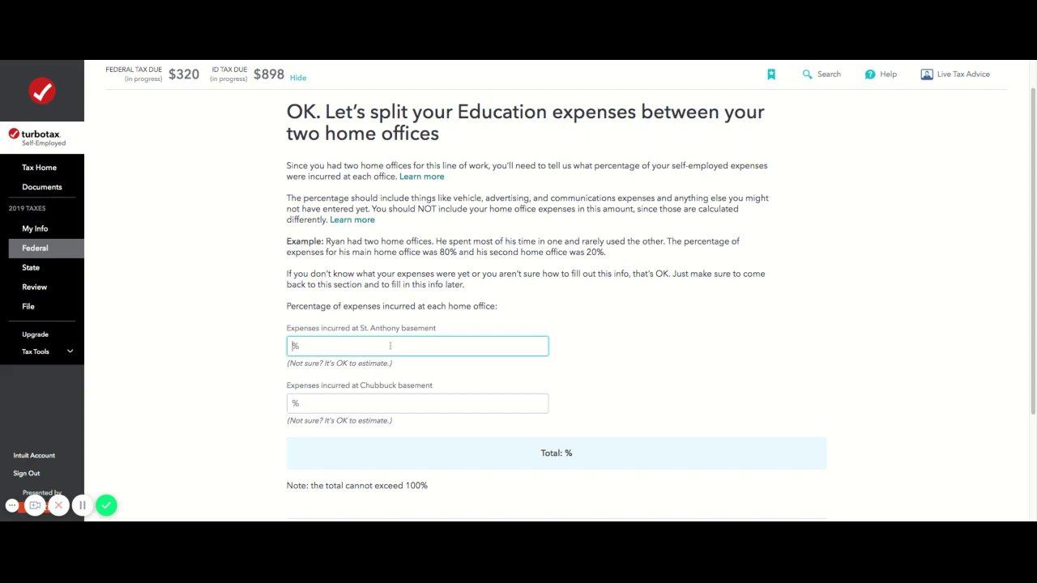
scroll(391, 348, down, 1)
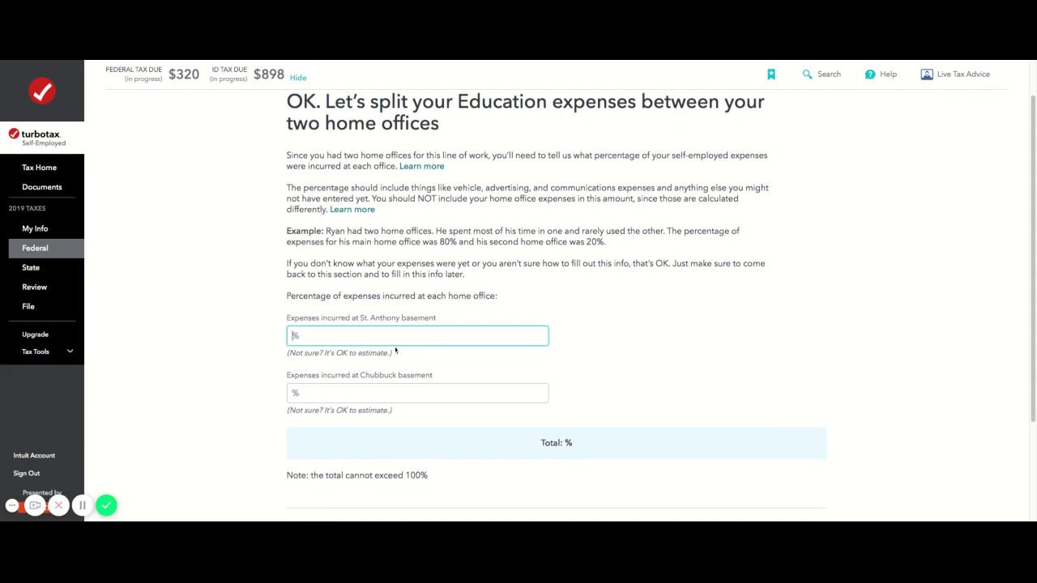
click(296, 62)
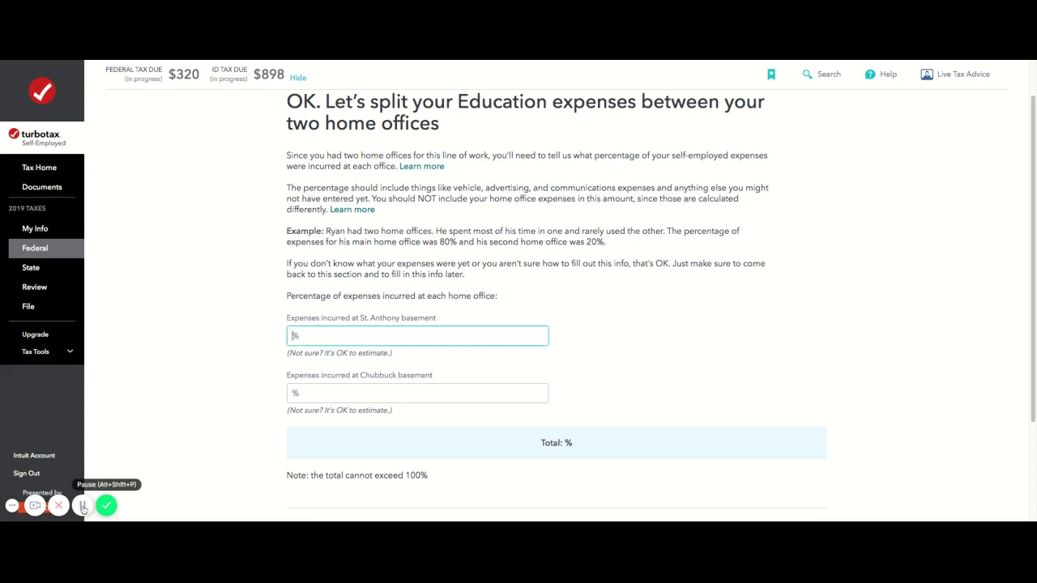
click(106, 505)
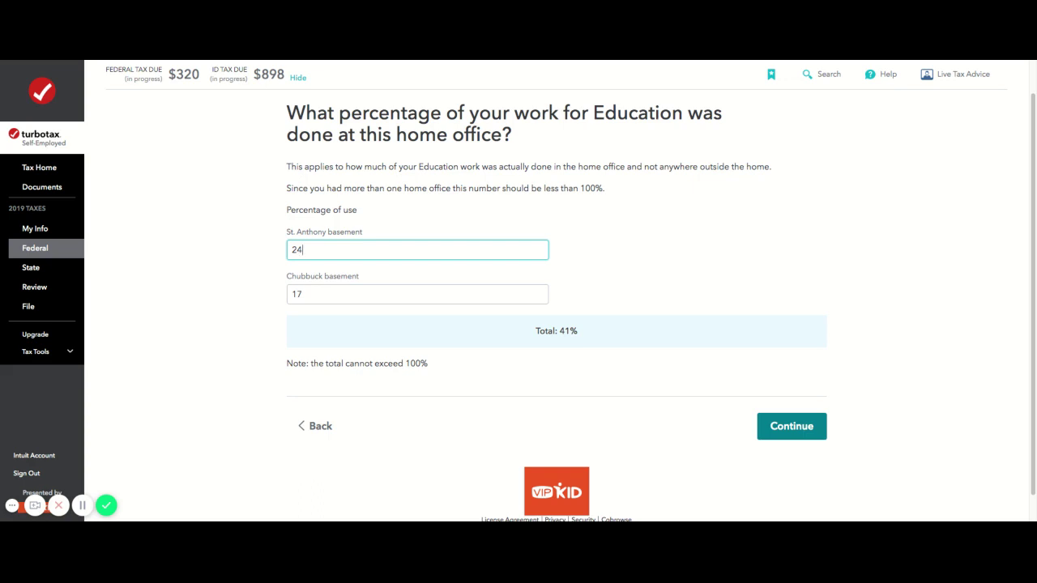
Submit work shares of 24% for the St. Anthony basement and 17% for the Chubbuck basement
click(465, 296)
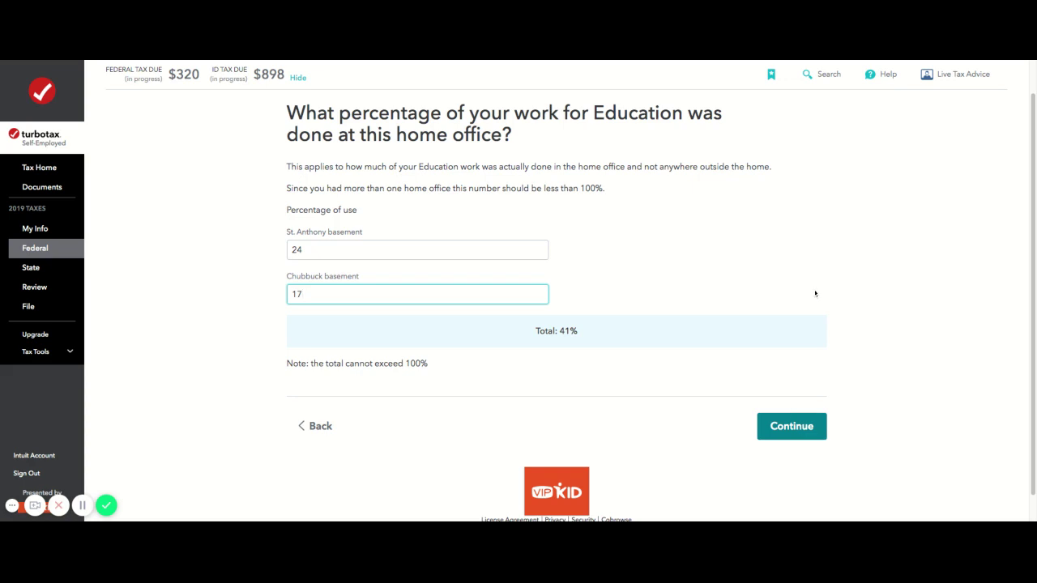
click(799, 427)
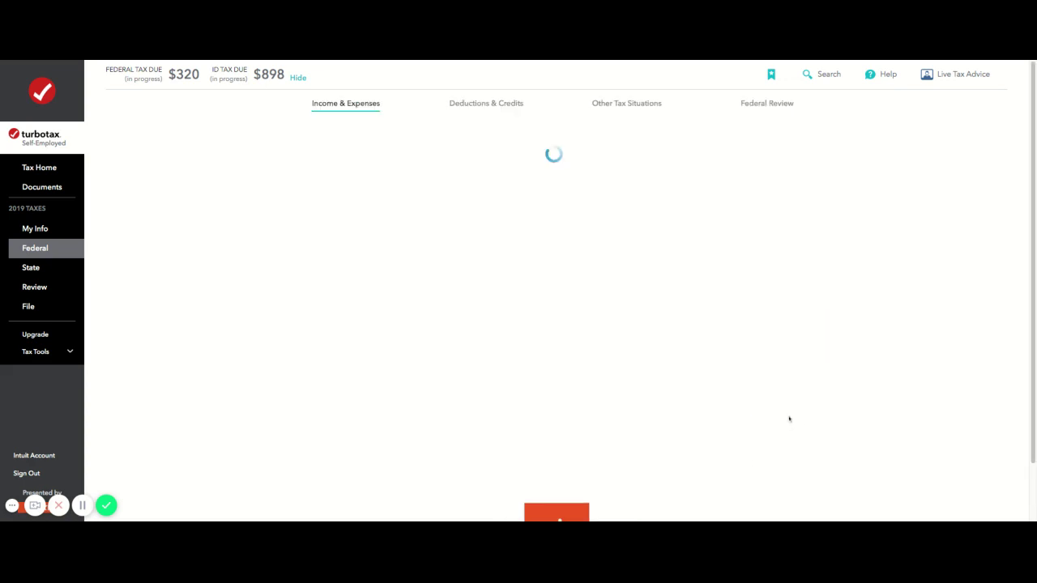
Try to set the Education expenses incurred at the Chubbuck basement to 17% alongside 24% for the St. Anthony basement
scroll(706, 380, down, 2)
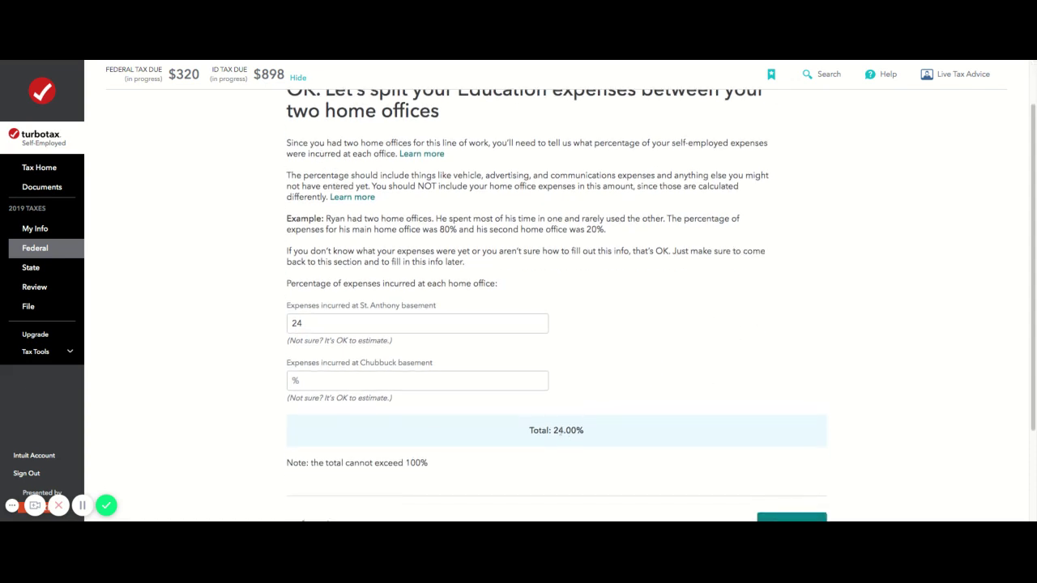
scroll(539, 381, up, 1)
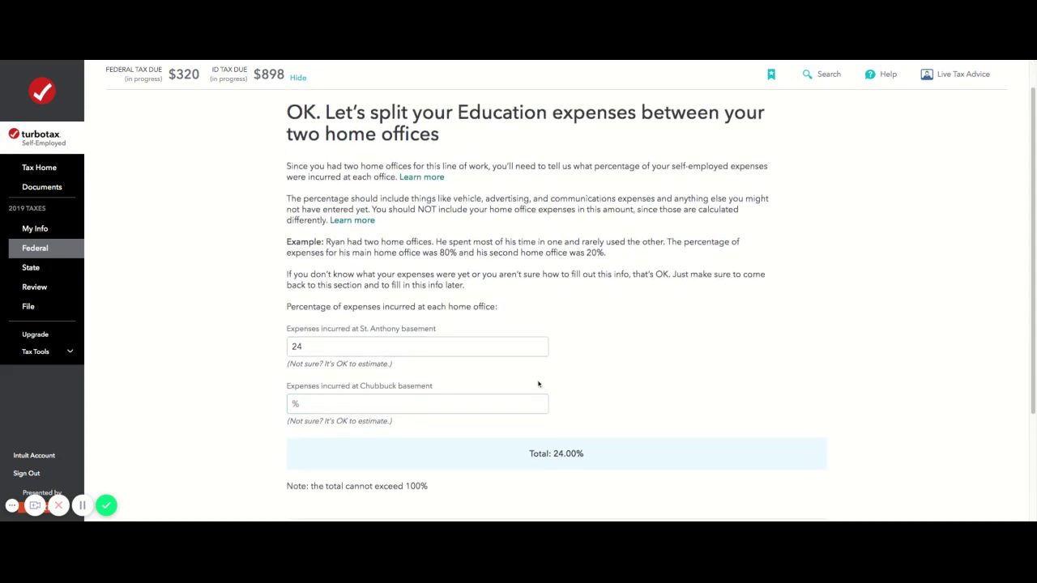
click(368, 402)
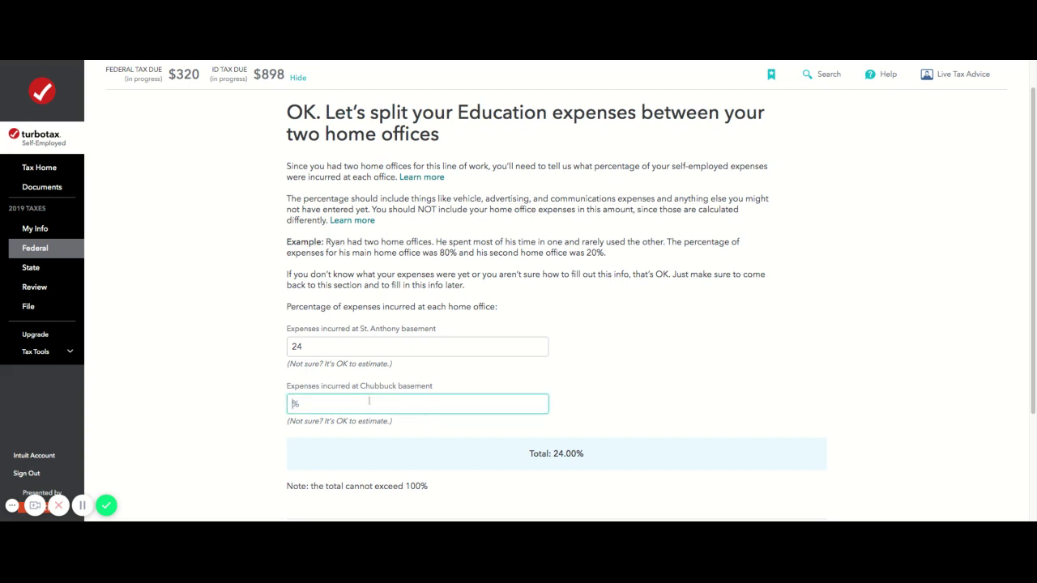
text(17)
scroll(343, 439, down, 5)
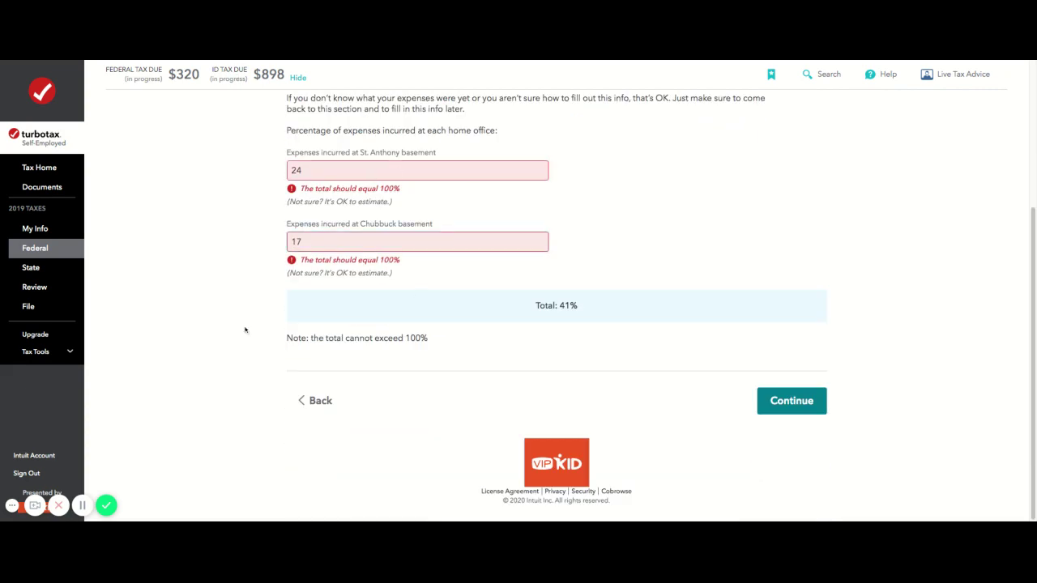
scroll(245, 328, up, 6)
scroll(246, 328, down, 3)
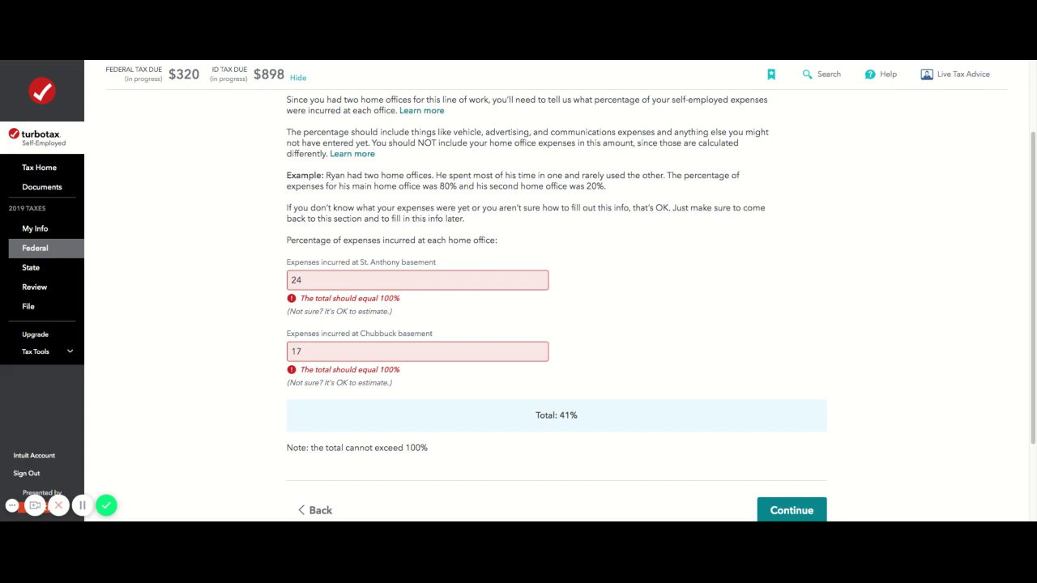
Split the Education expenses 59% to the St. Anthony basement and 41% to the Chubbuck basement and continue
click(83, 506)
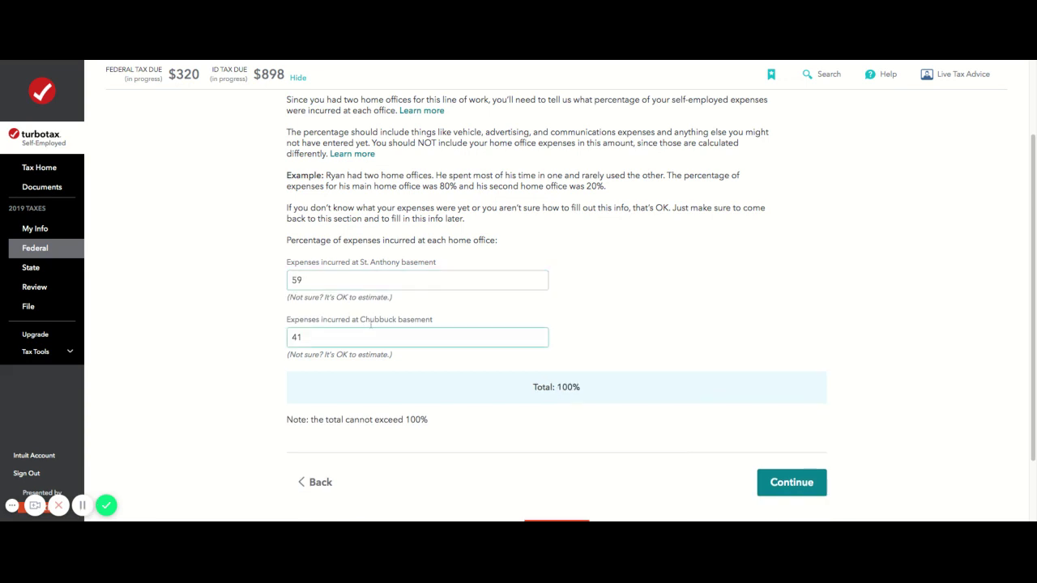
click(258, 338)
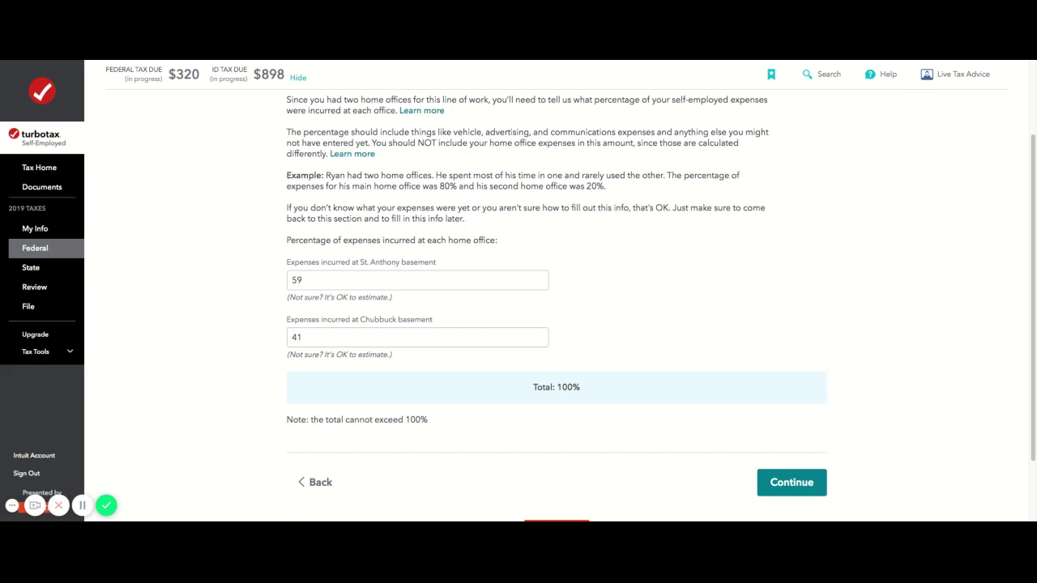
click(324, 289)
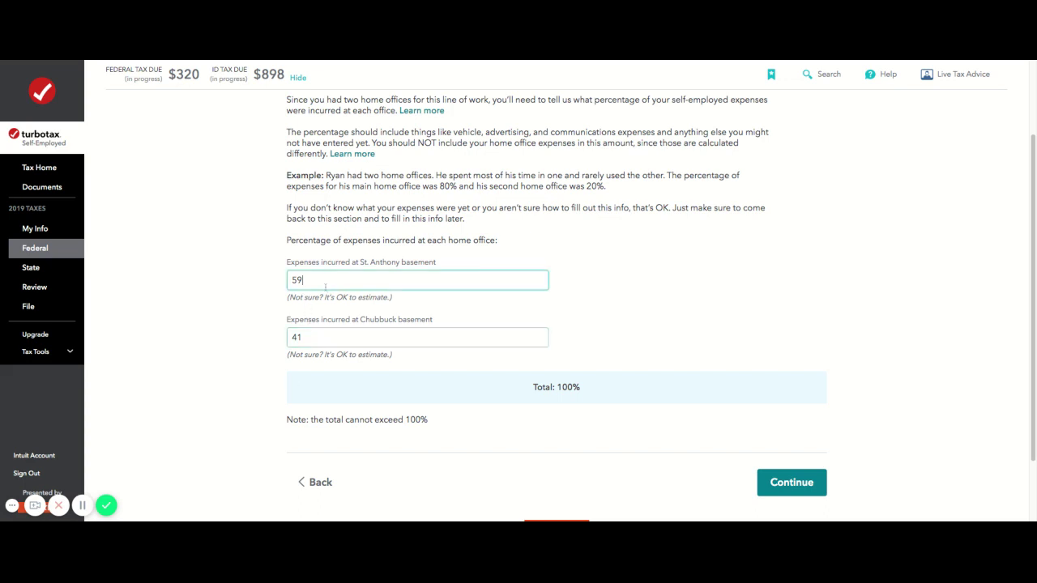
key(Tab)
click(328, 288)
key(Tab)
click(330, 288)
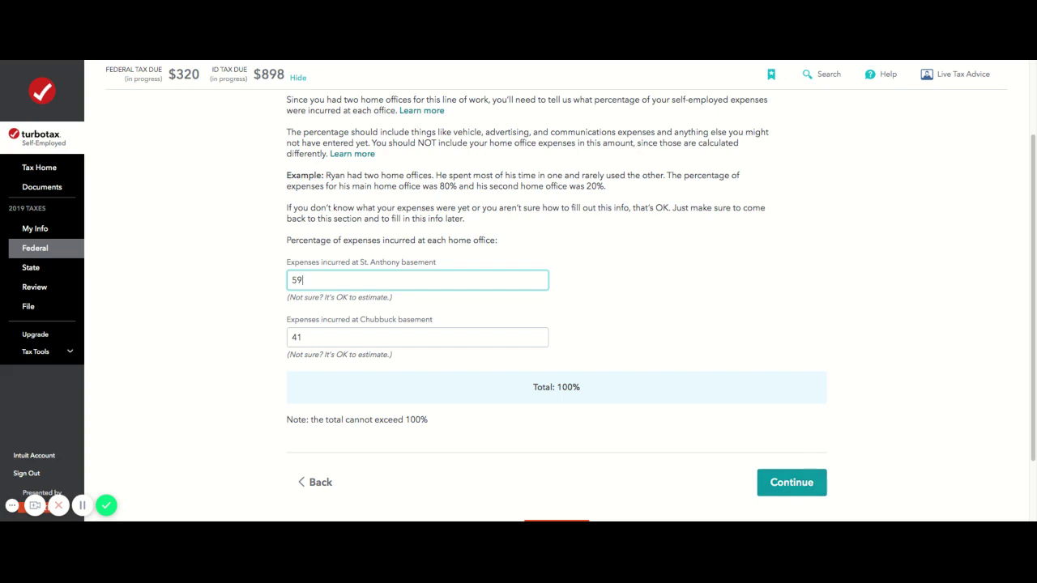
key(Return)
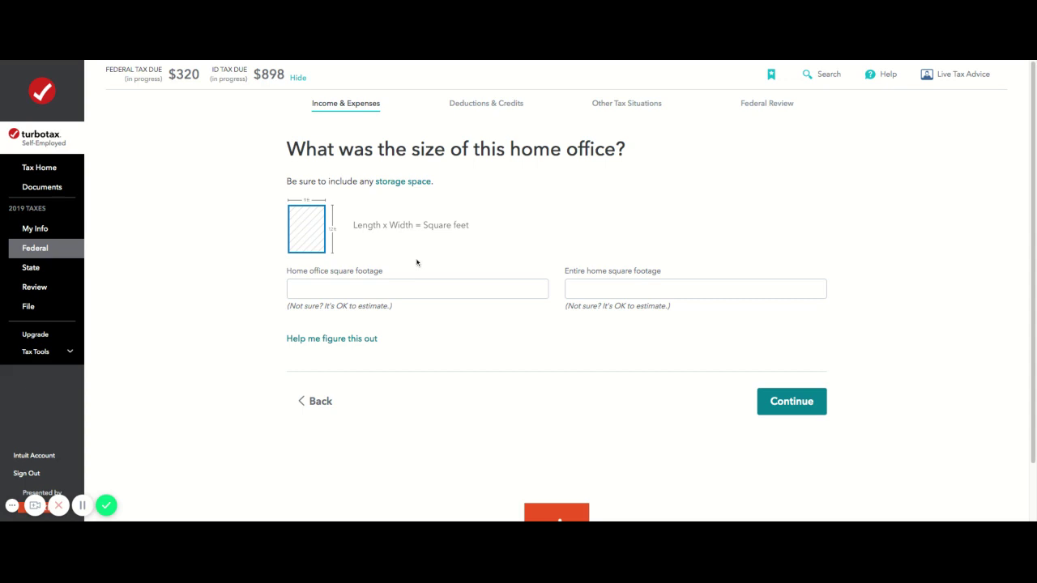
Enter 216 as the home office square footage and 3051 as the entire home square footage, and continue
scroll(365, 311, down, 1)
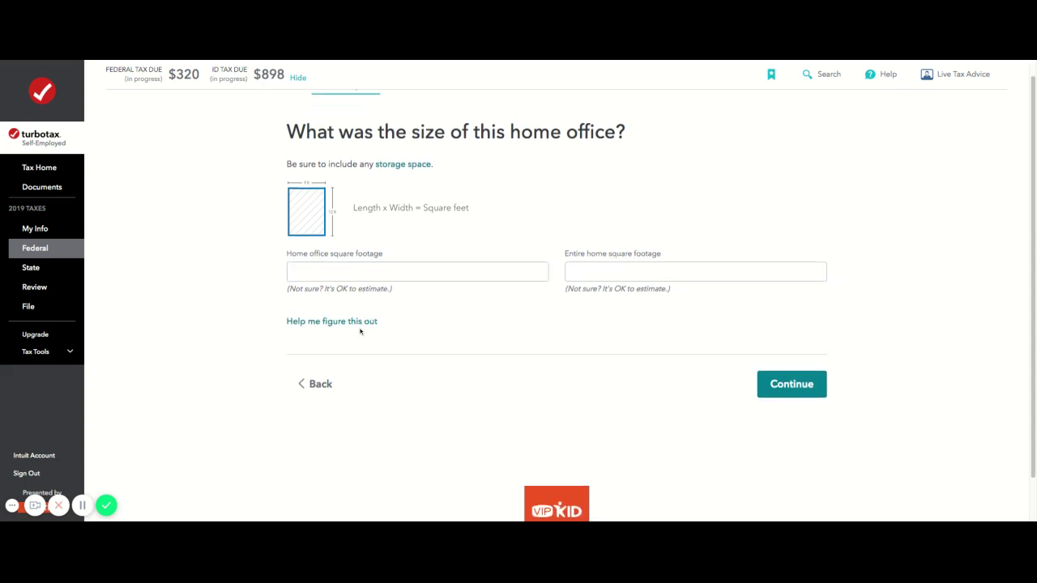
scroll(359, 331, up, 1)
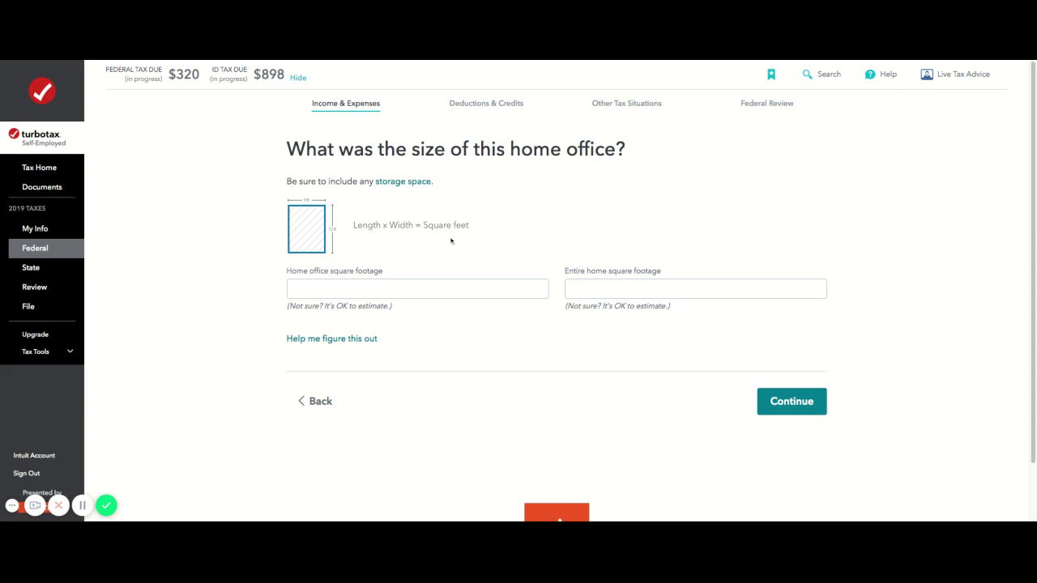
scroll(392, 330, down, 1)
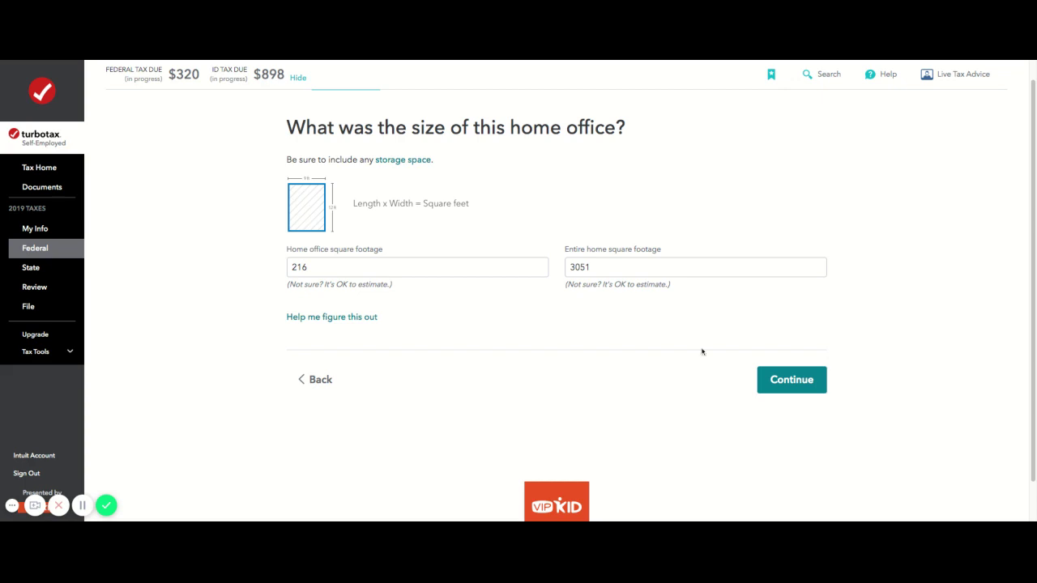
click(793, 378)
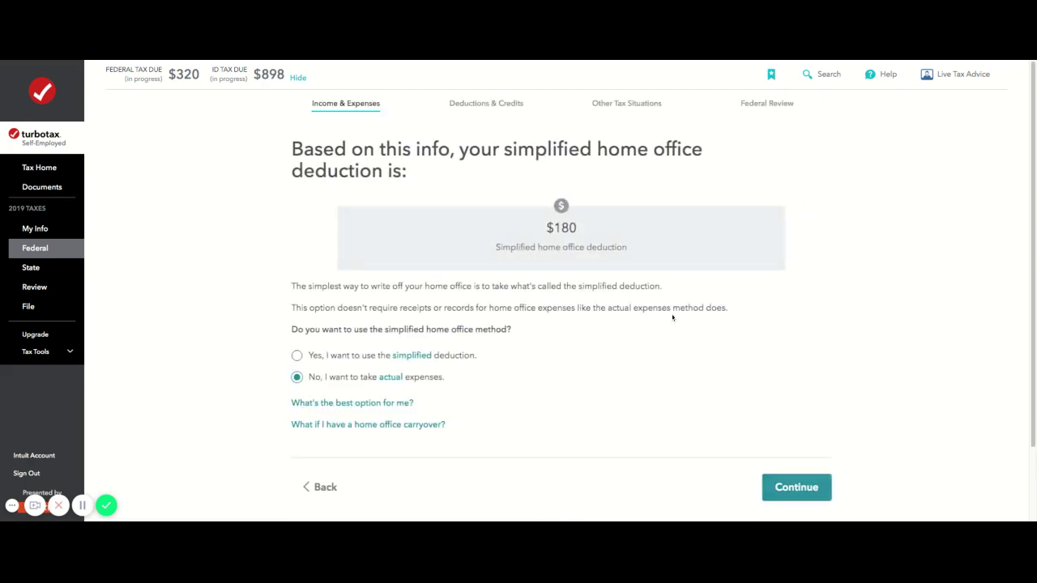
Compare the simplified deduction option, choose to take actual expenses for this home office and continue
scroll(502, 397, down, 1)
scroll(527, 399, down, 1)
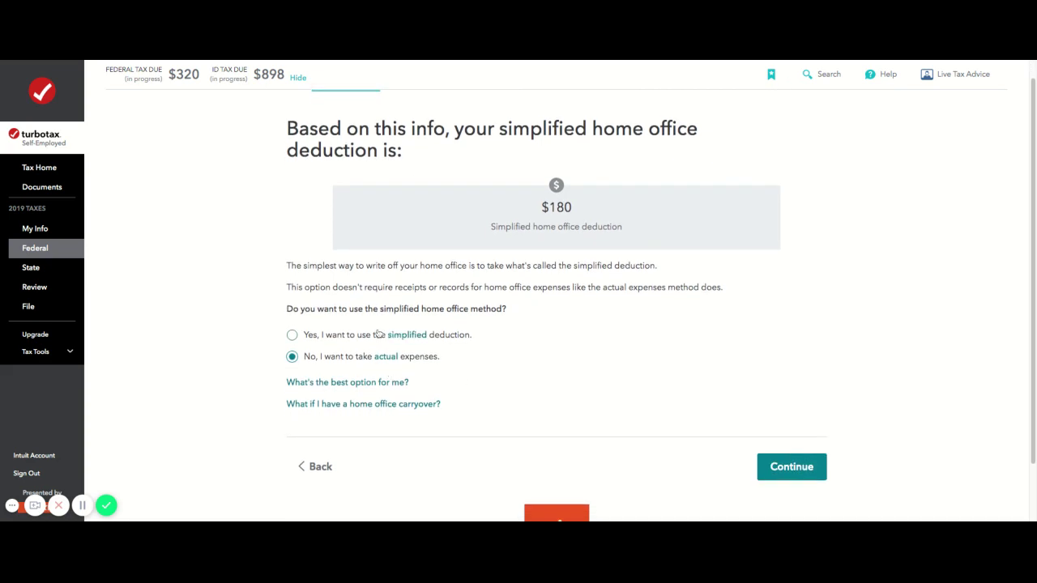
click(371, 334)
scroll(502, 381, down, 1)
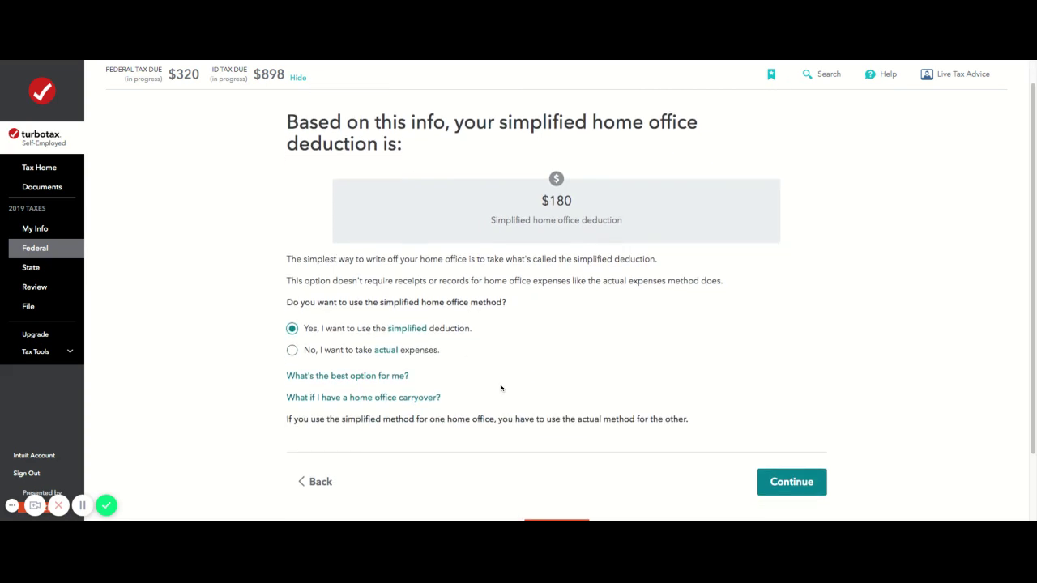
click(342, 352)
scroll(368, 364, down, 2)
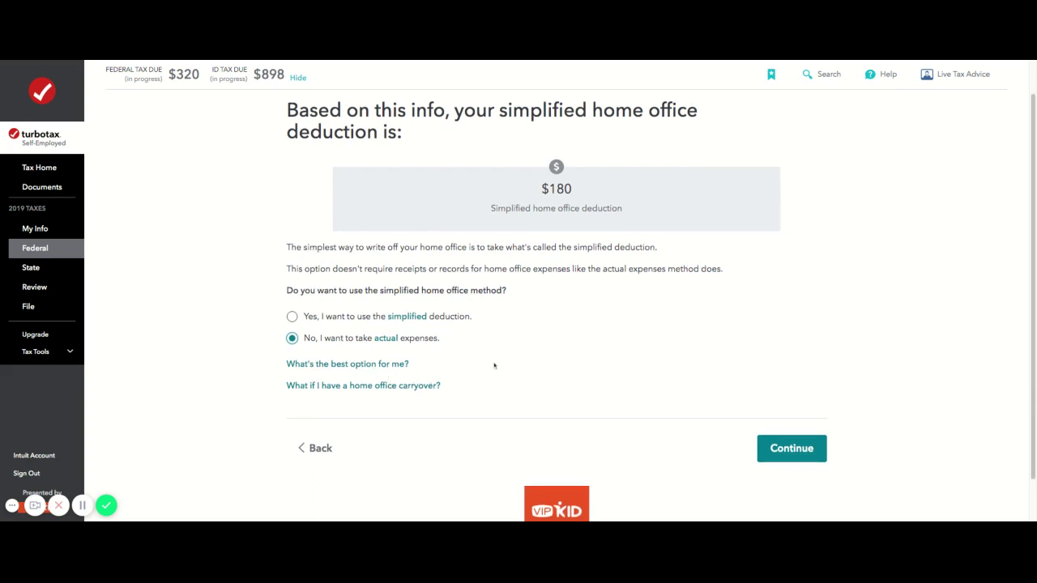
click(786, 452)
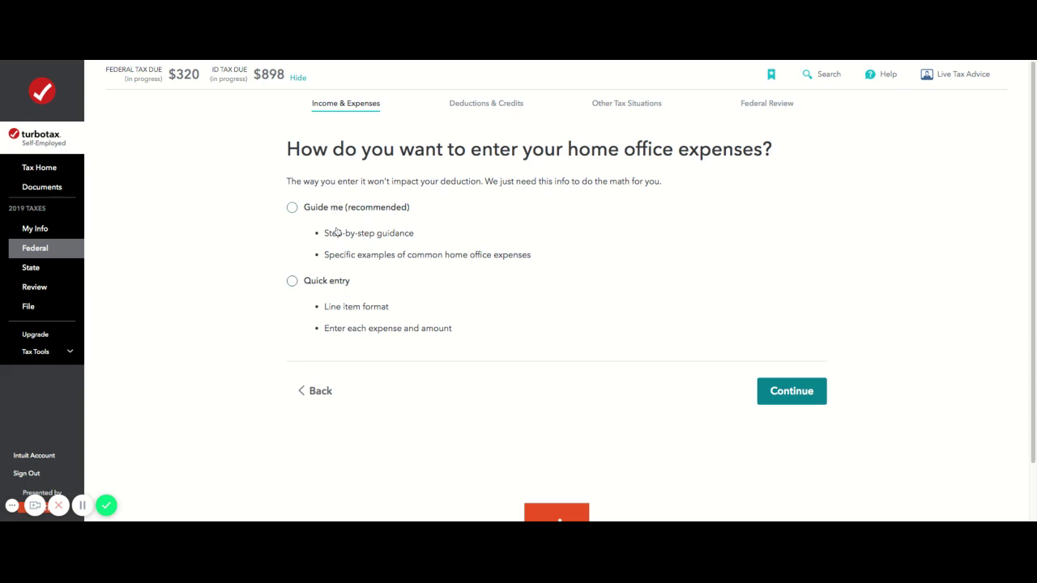
Proceed from the expense entry method, mark the home used for the Chubbuck basement office as owned, and continue
click(800, 395)
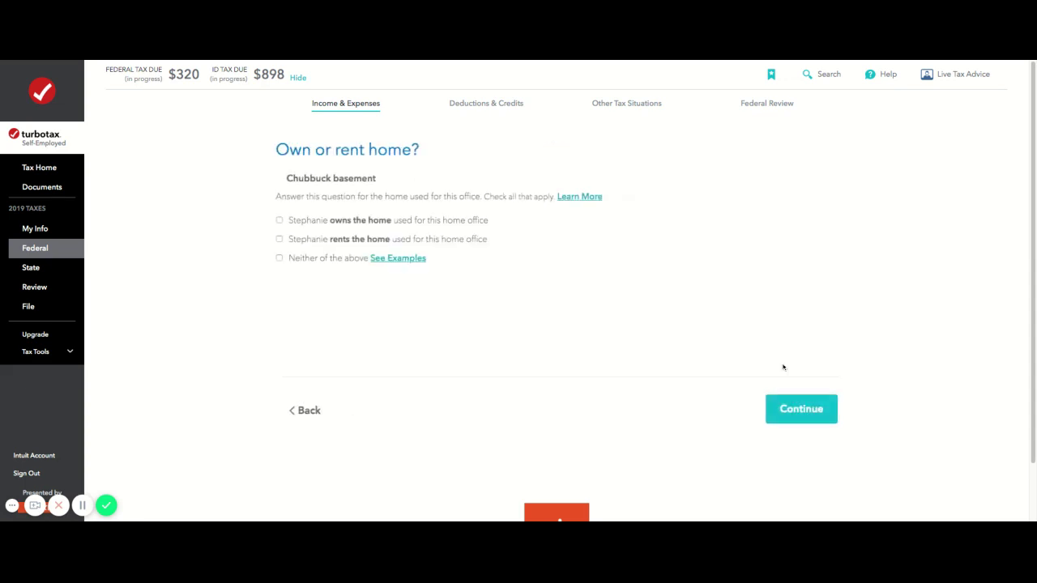
click(336, 225)
click(801, 408)
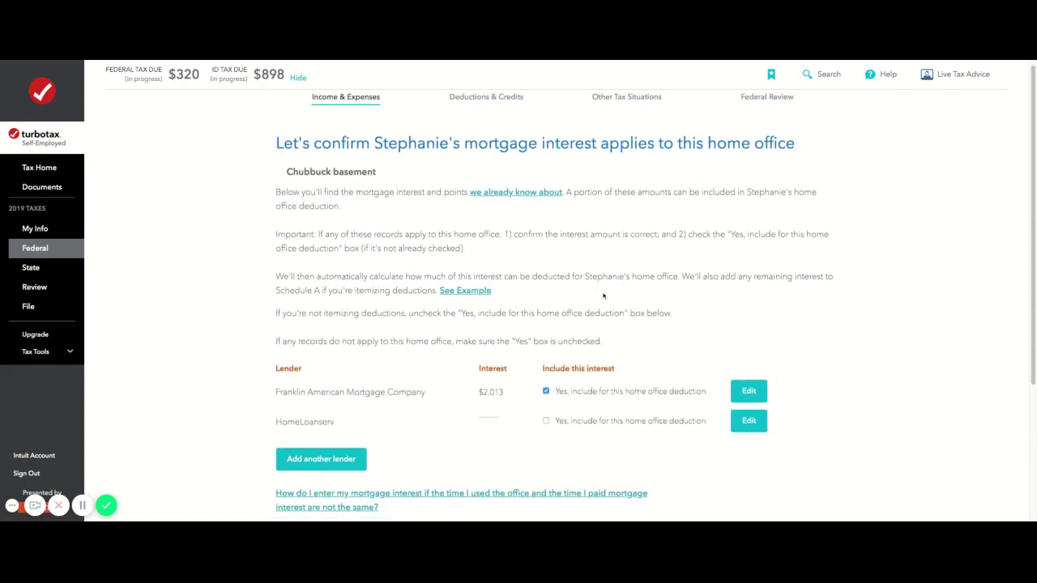
Exclude the Franklin American Mortgage Company interest from the Chubbuck basement deduction, include the HomeLoanserv interest instead, and finish
scroll(665, 356, down, 1)
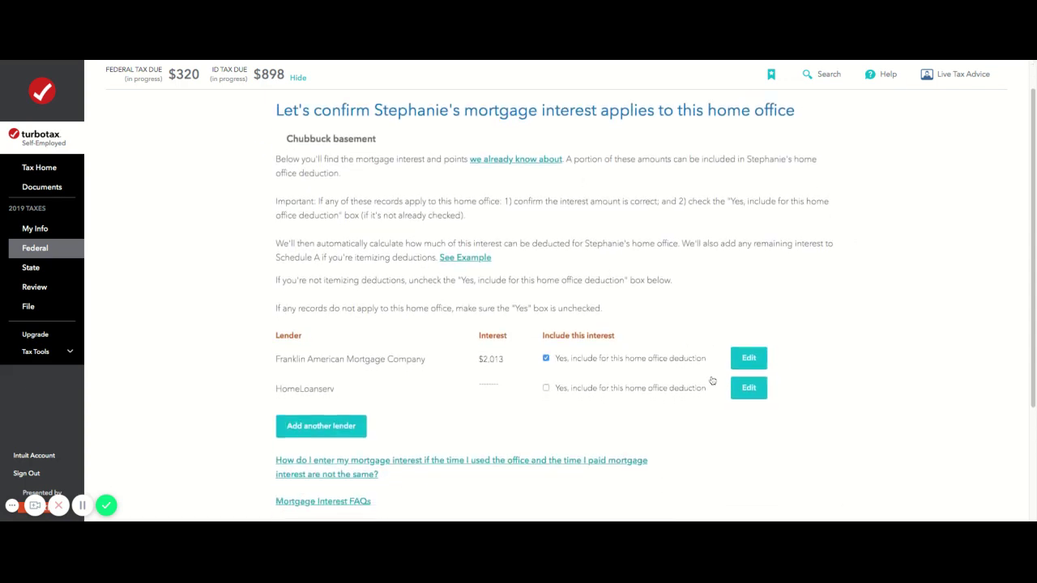
scroll(706, 359, up, 1)
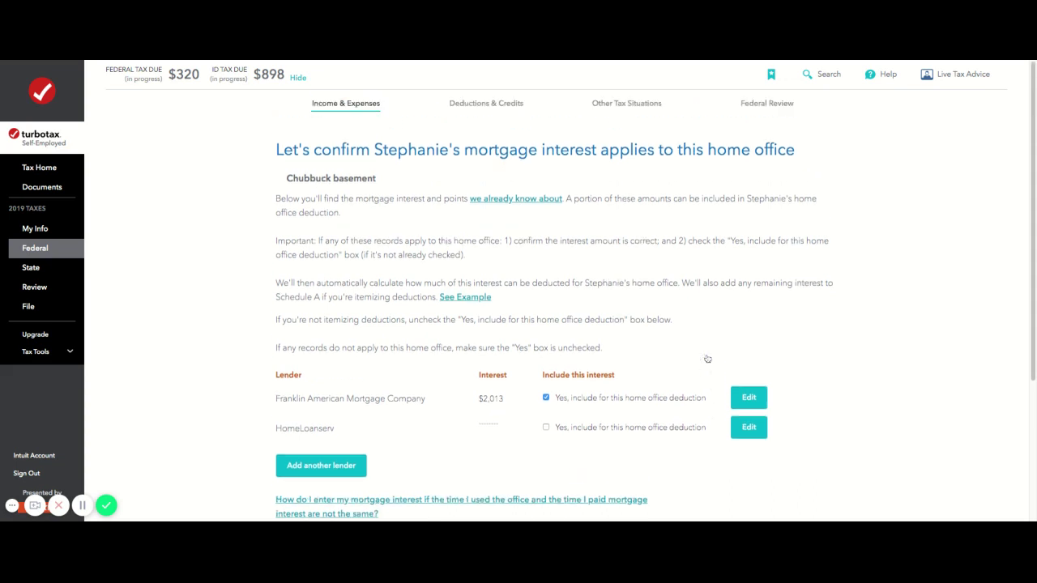
scroll(705, 359, down, 3)
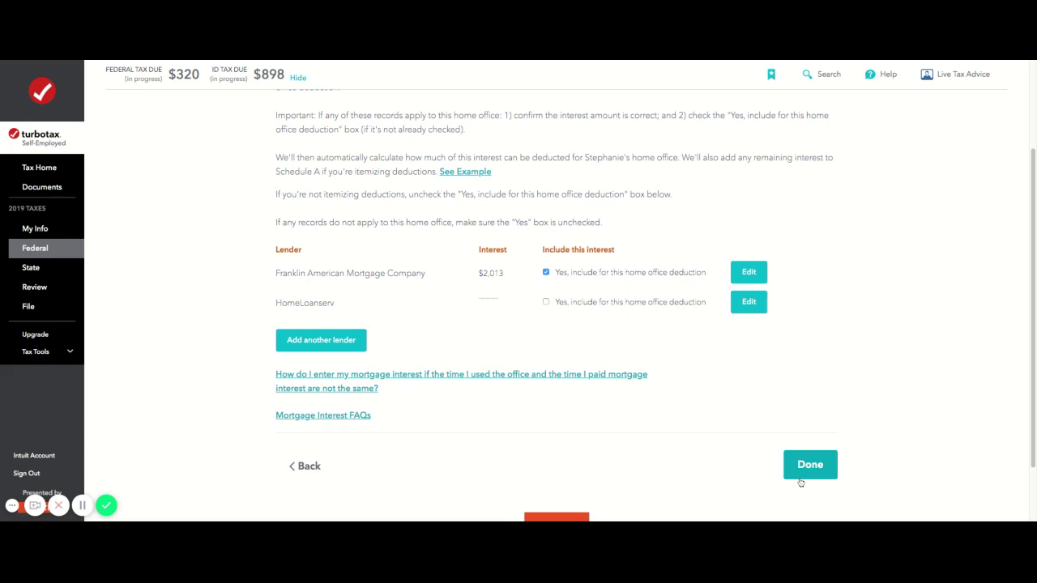
scroll(581, 412, up, 2)
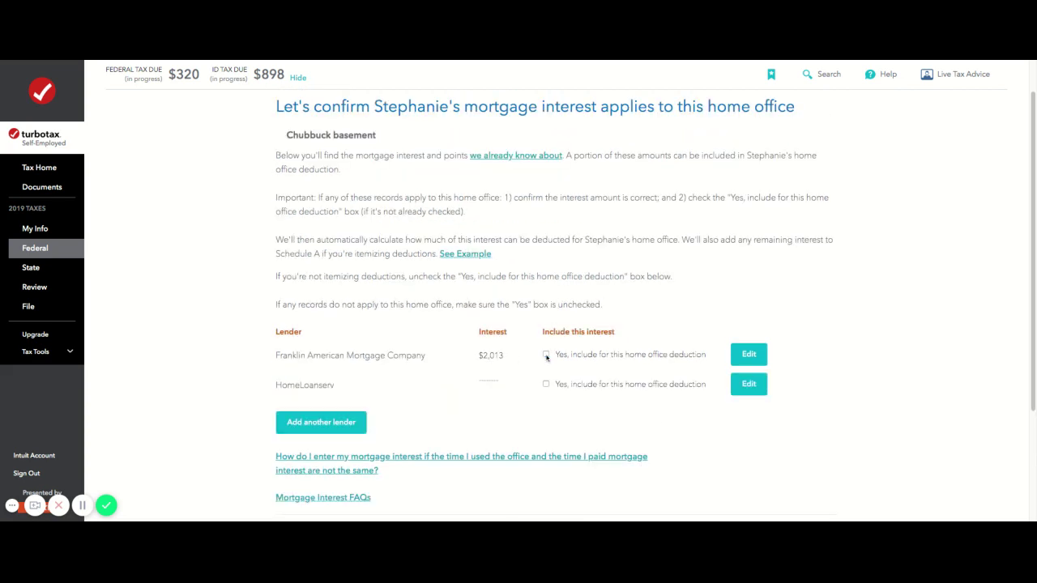
click(546, 386)
scroll(752, 382, down, 3)
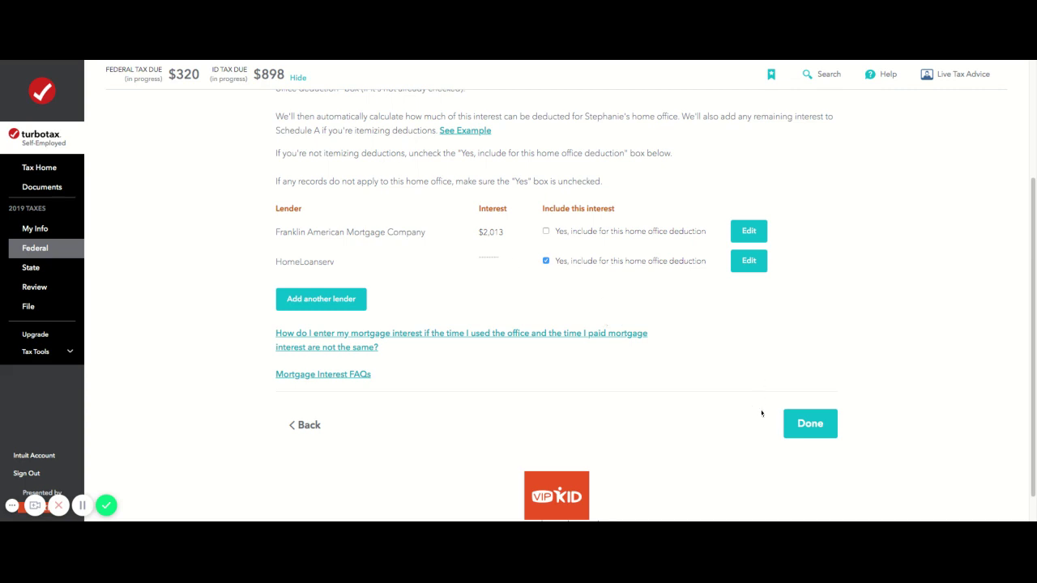
click(810, 424)
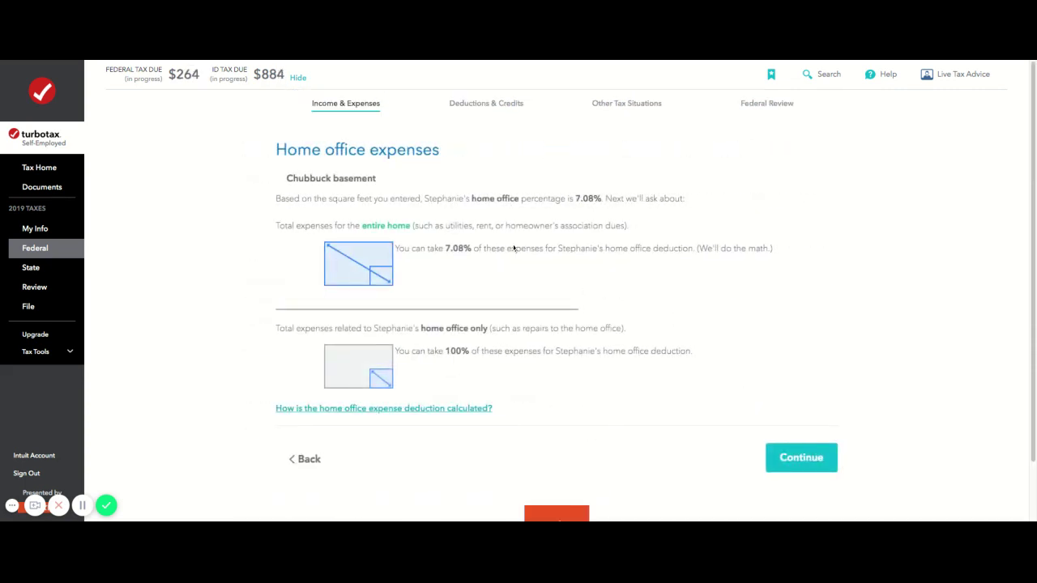
Proceed past the Chubbuck basement expense overview, keep the answer that all expenses apply to the entire home, and continue
scroll(522, 268, down, 1)
scroll(526, 275, down, 1)
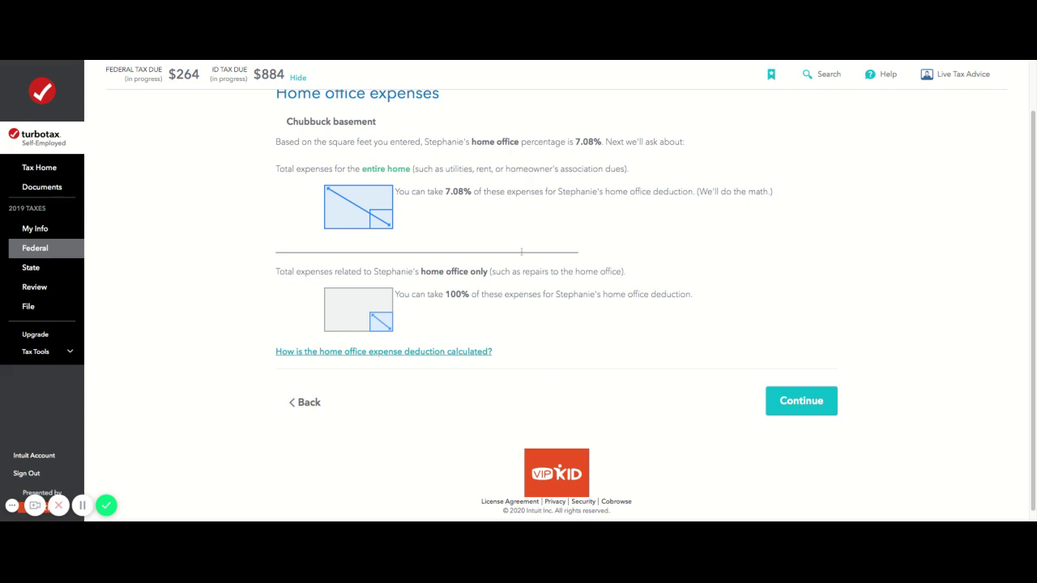
click(799, 403)
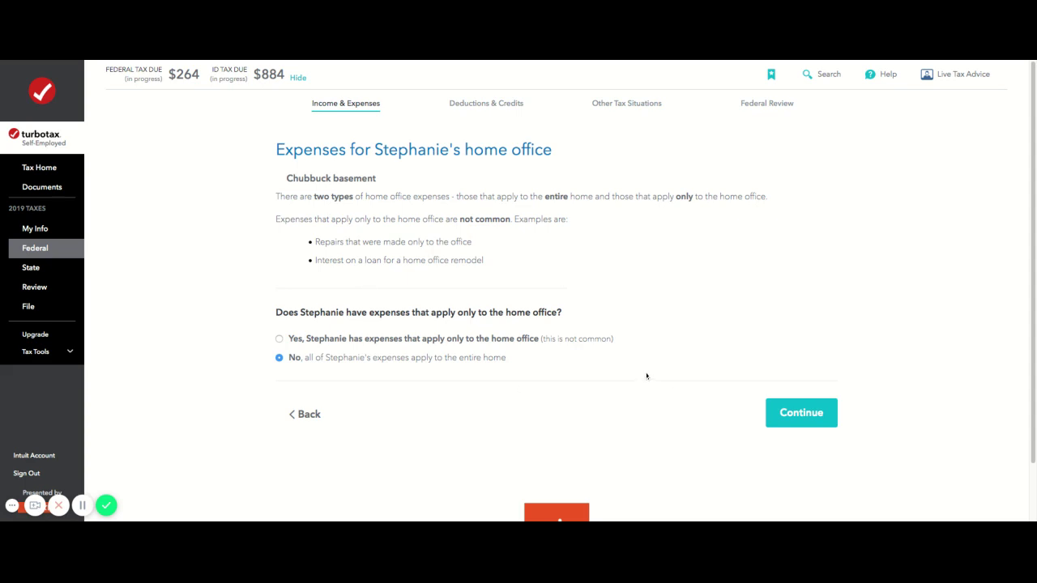
click(802, 413)
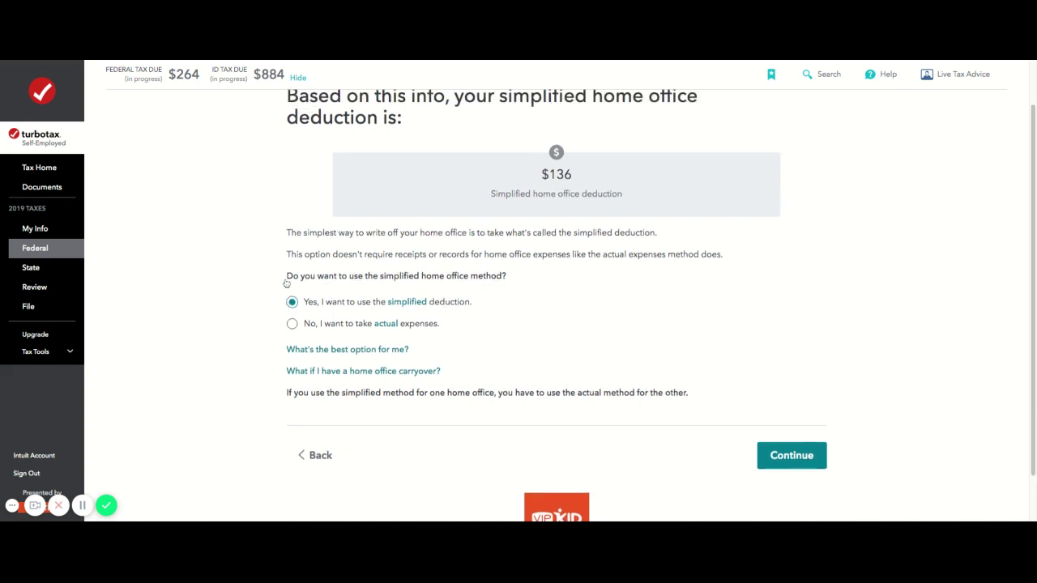
Choose to take actual expenses instead of the simplified deduction for the St. Anthony basement office and continue
scroll(285, 284, up, 1)
scroll(286, 284, up, 1)
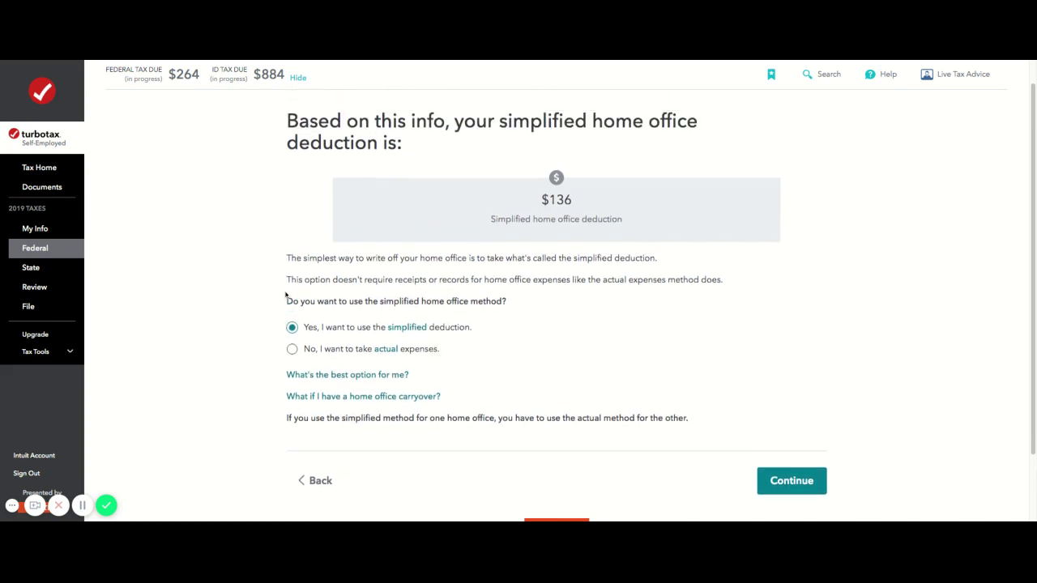
click(292, 346)
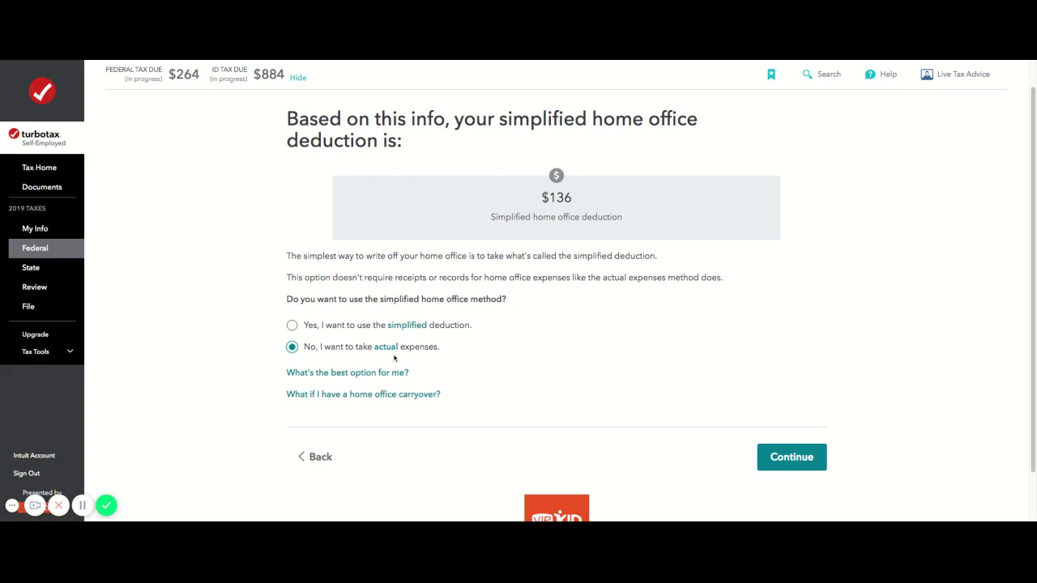
scroll(408, 350, down, 1)
scroll(411, 349, down, 2)
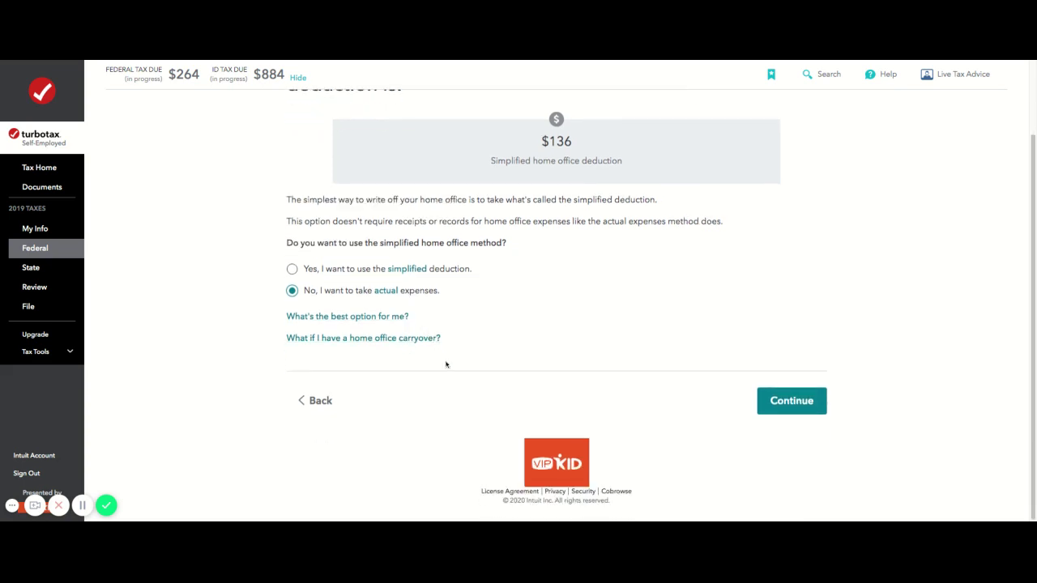
click(776, 400)
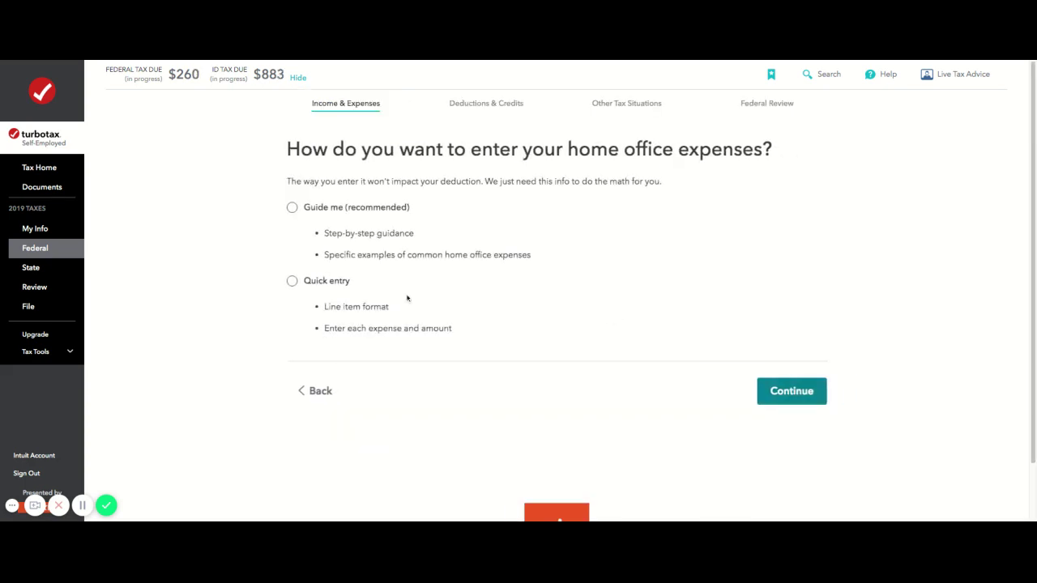
Select guided entry for the St. Anthony basement office expenses and continue to the mortgage interest confirmation
click(333, 209)
click(780, 395)
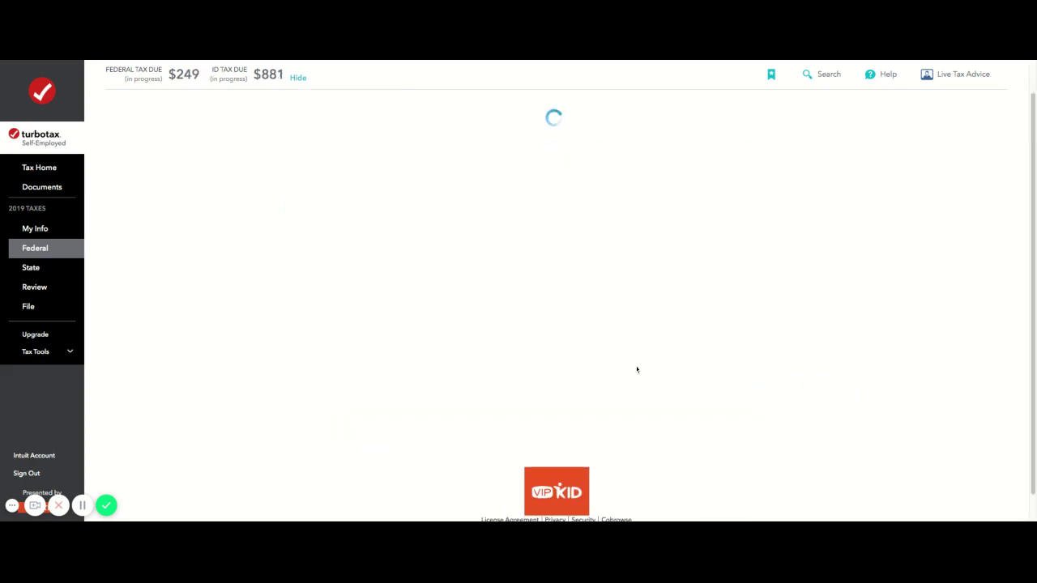
click(792, 366)
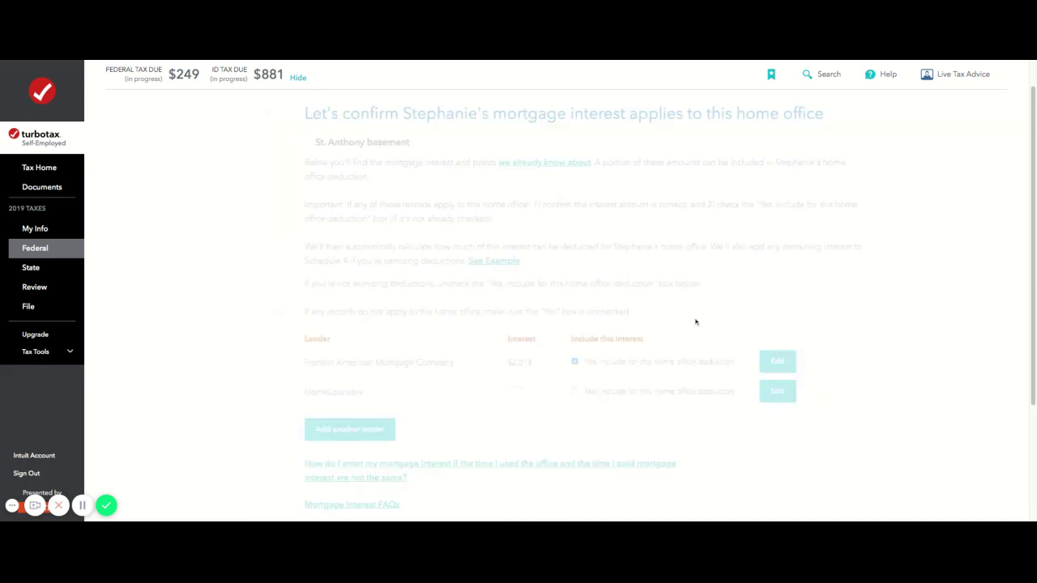
Keep only the Franklin American Mortgage Company interest included for the St. Anthony basement office and finish
scroll(639, 391, down, 1)
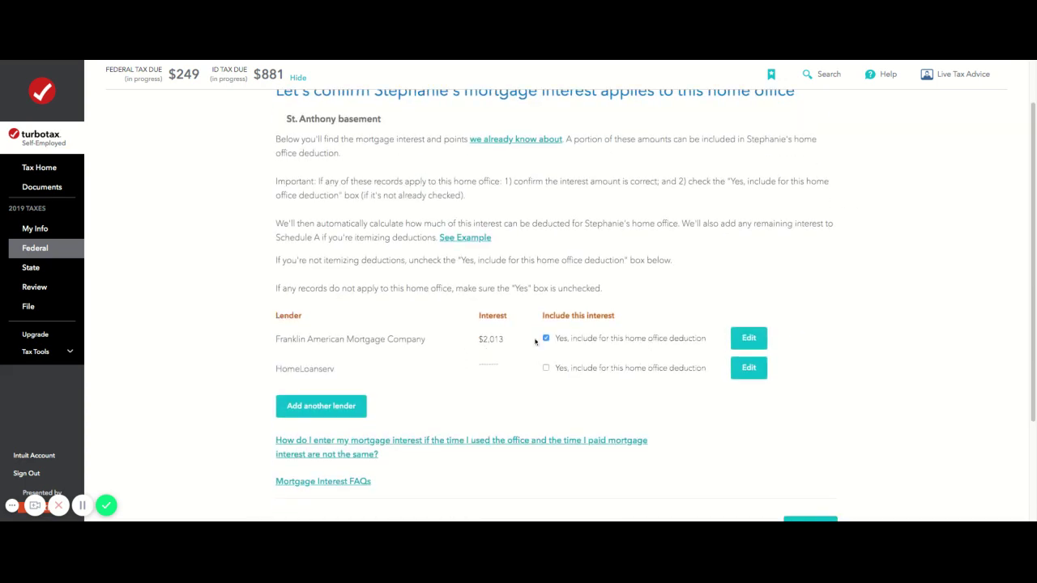
drag(483, 340, 503, 341)
scroll(507, 359, down, 3)
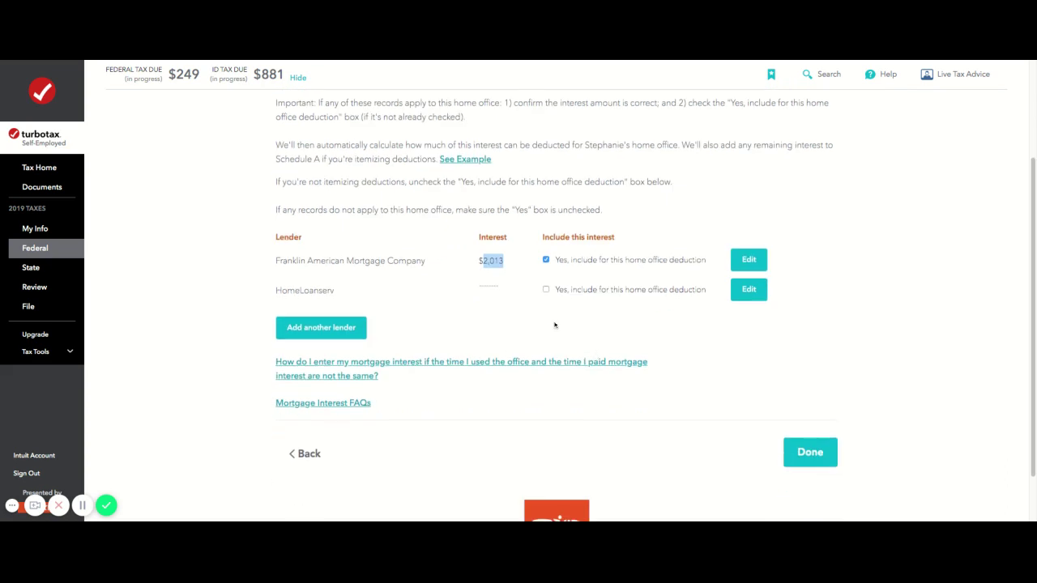
double_click(486, 287)
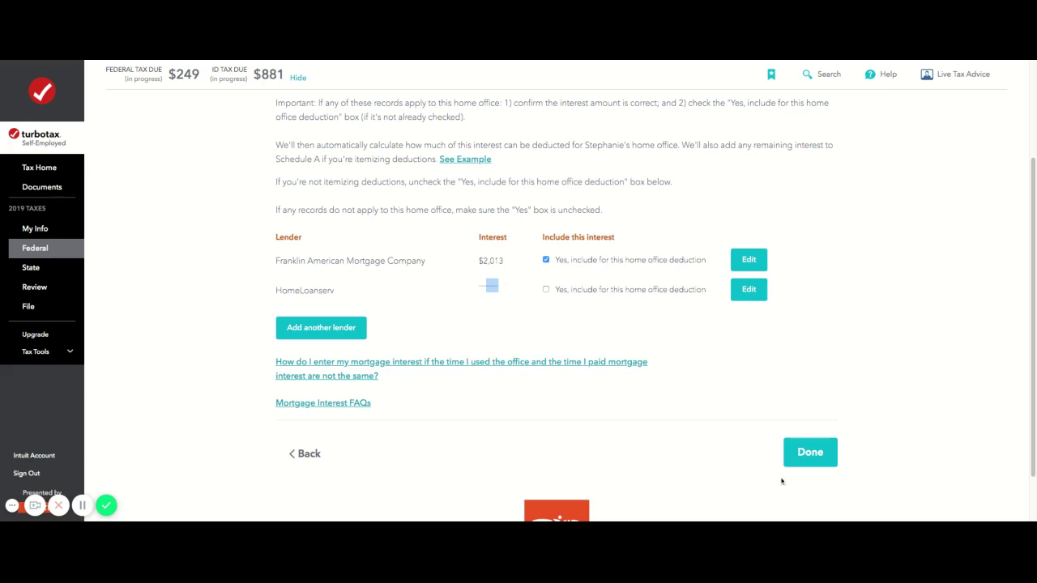
click(810, 454)
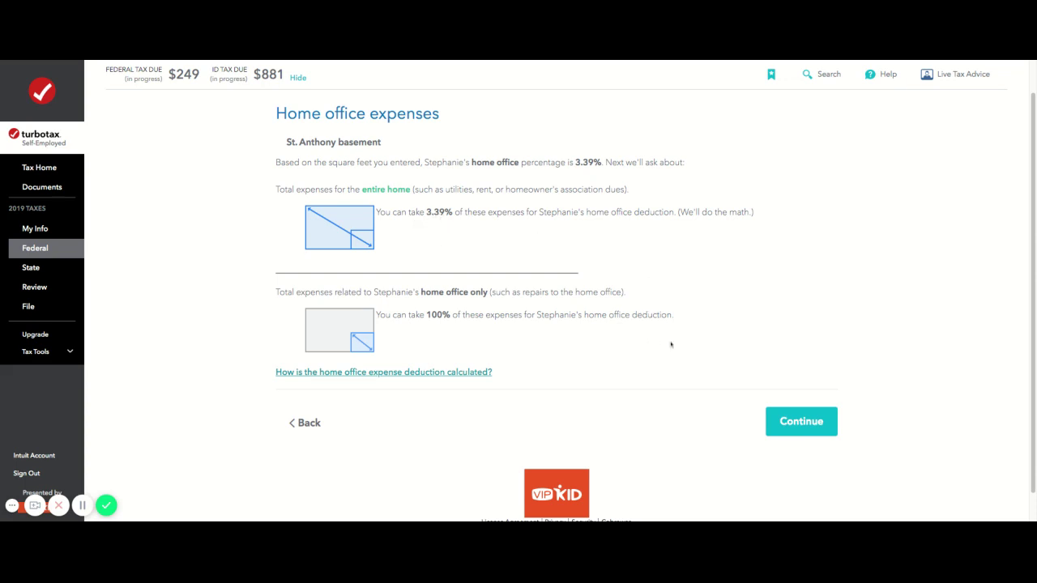
Confirm that all St. Anthony expenses apply to the entire home, and accept 347.80 as the mortgage insurance premiums
click(786, 423)
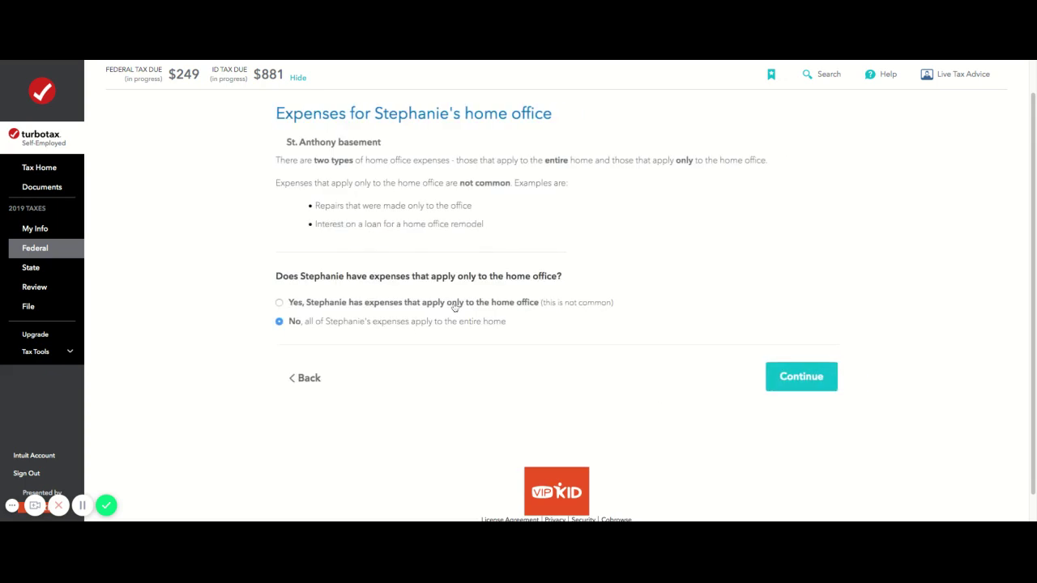
click(818, 385)
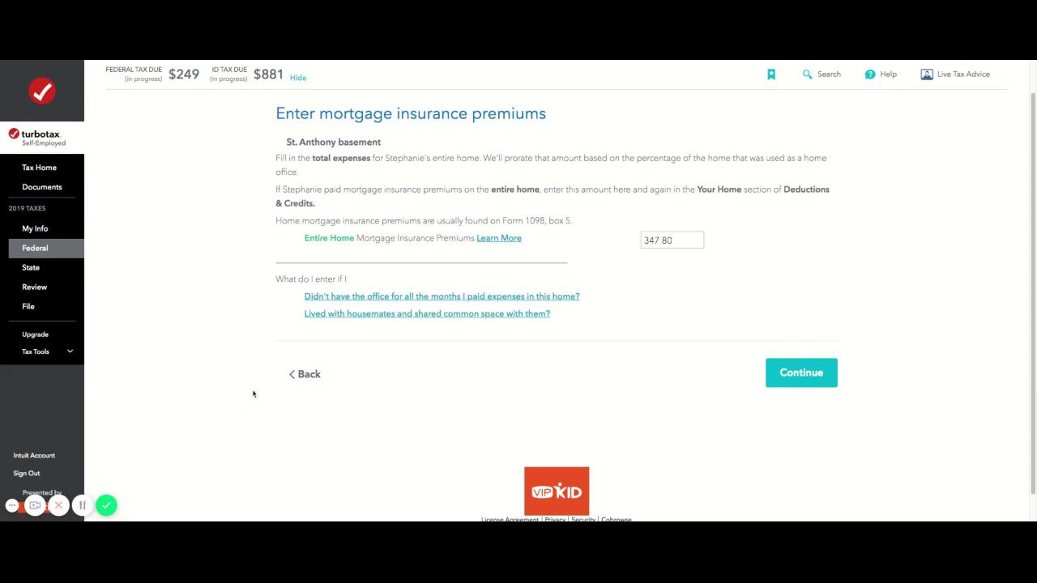
drag(520, 219, 570, 221)
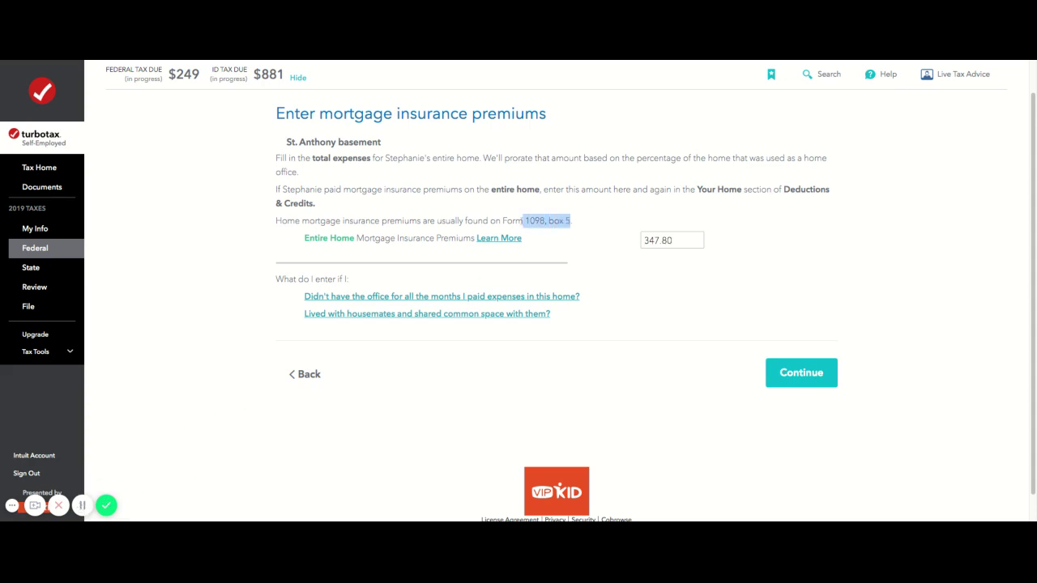
click(679, 239)
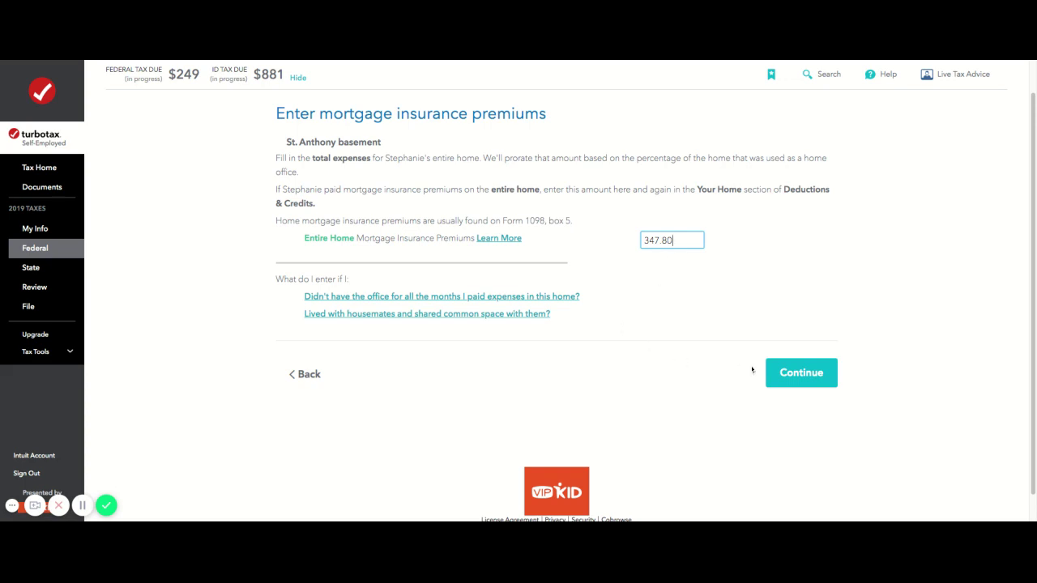
click(800, 375)
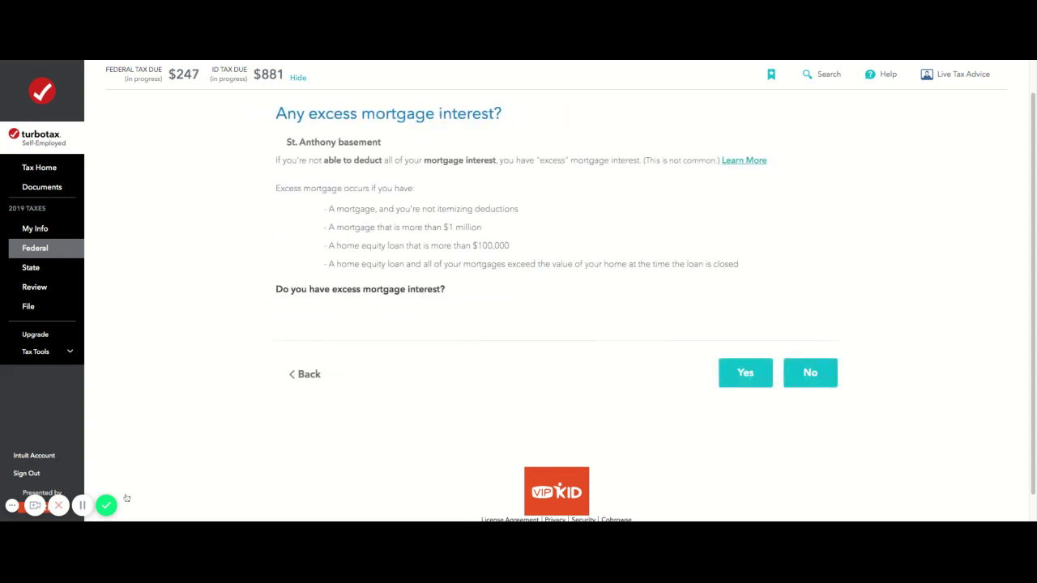
Answer No to excess mortgage interest and excess real estate taxes for the St. Anthony basement, leaving real estate taxes blank
click(818, 377)
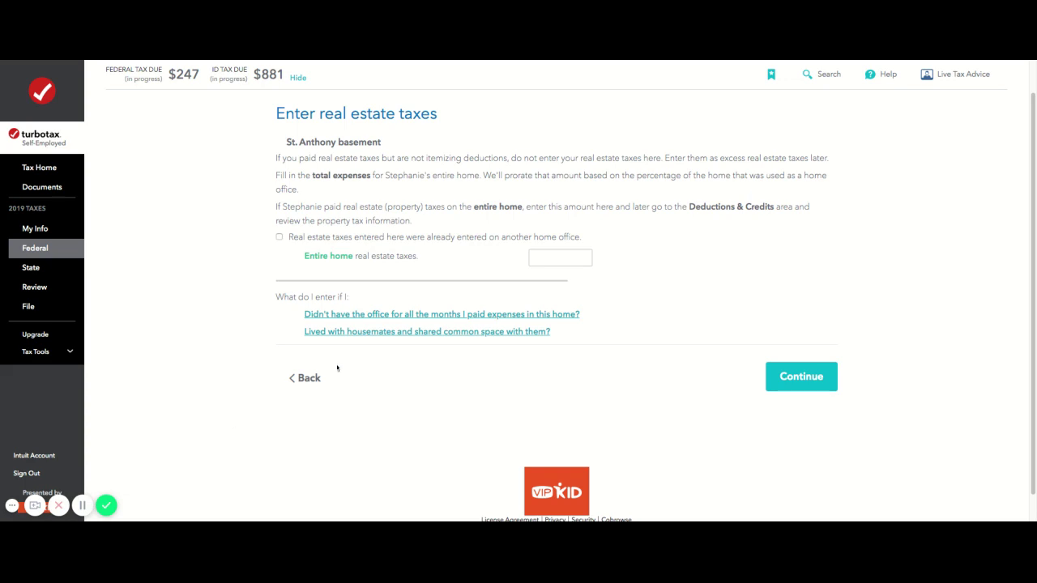
click(813, 380)
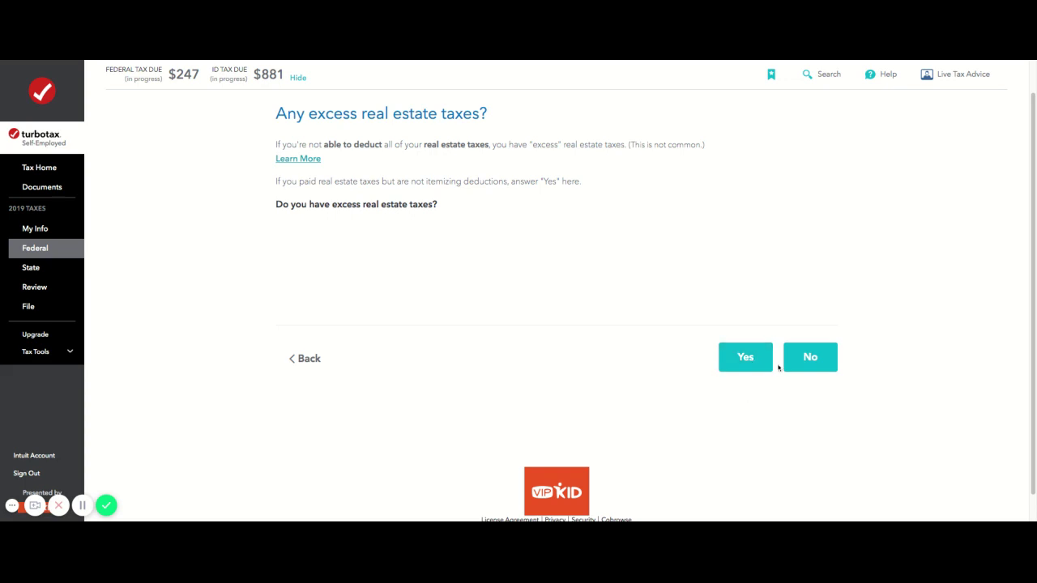
click(811, 363)
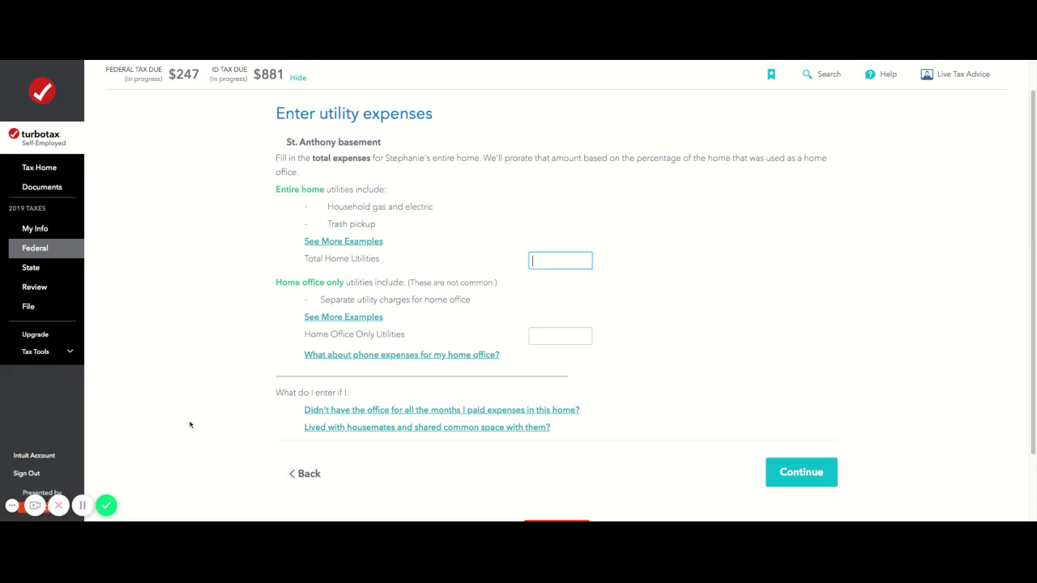
text(285)
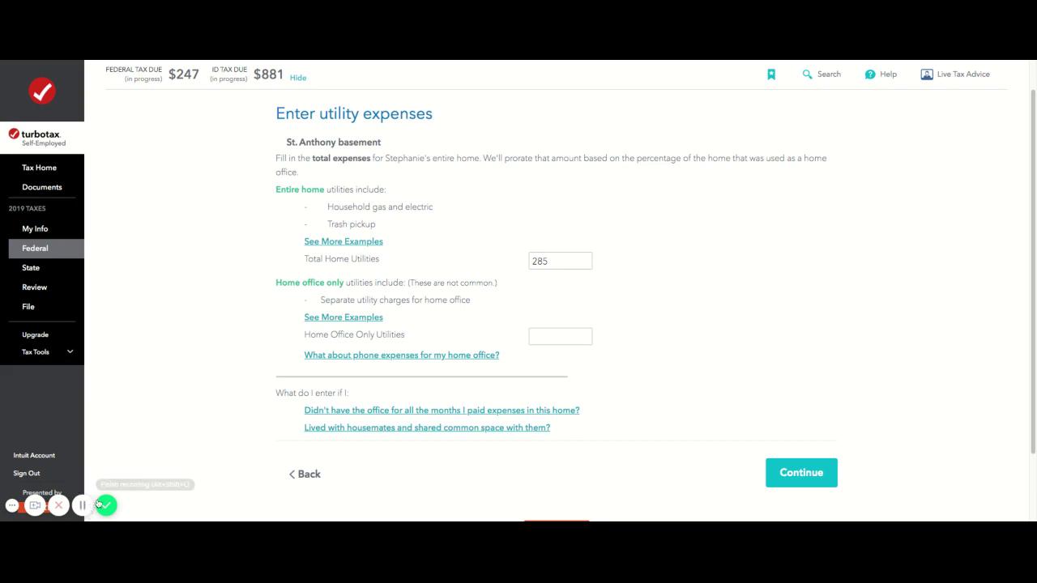
click(544, 259)
key(BackSpace)
key(BackSpace)
key(BackSpace)
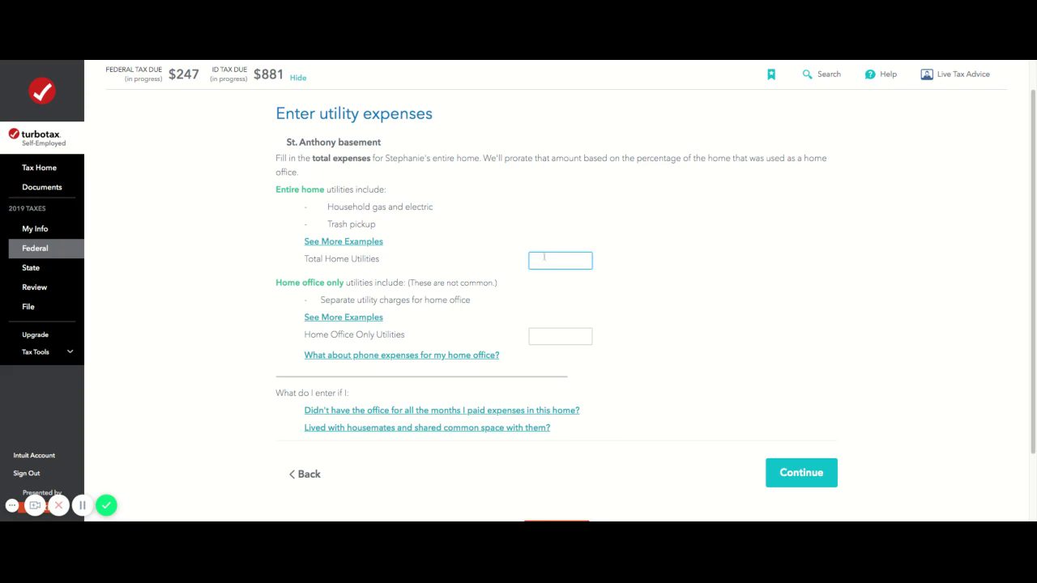
Enter 555 as the St. Anthony total home utilities, leave home office only utilities blank, and continue
text(555)
click(550, 339)
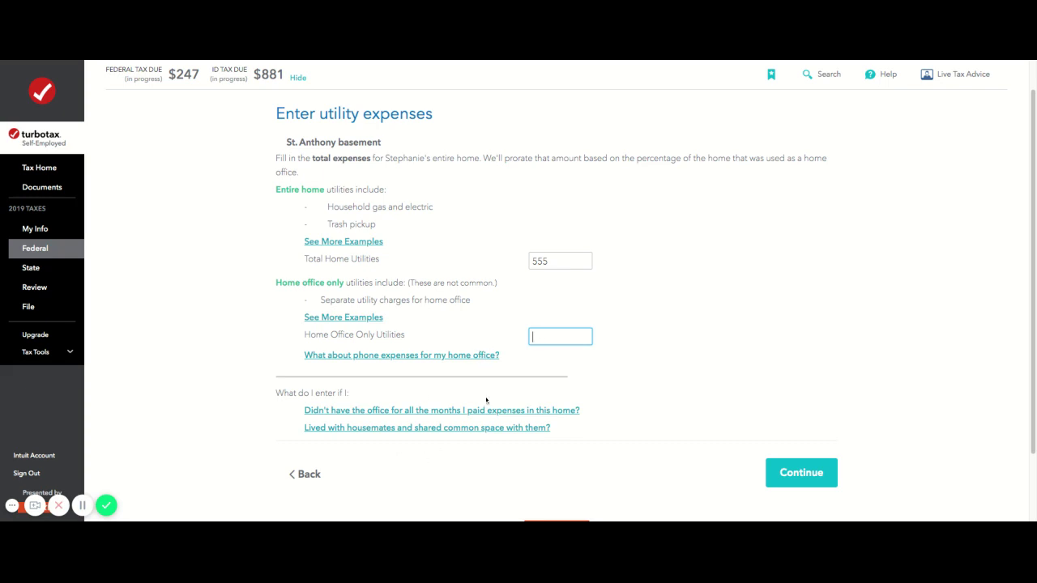
scroll(397, 419, down, 3)
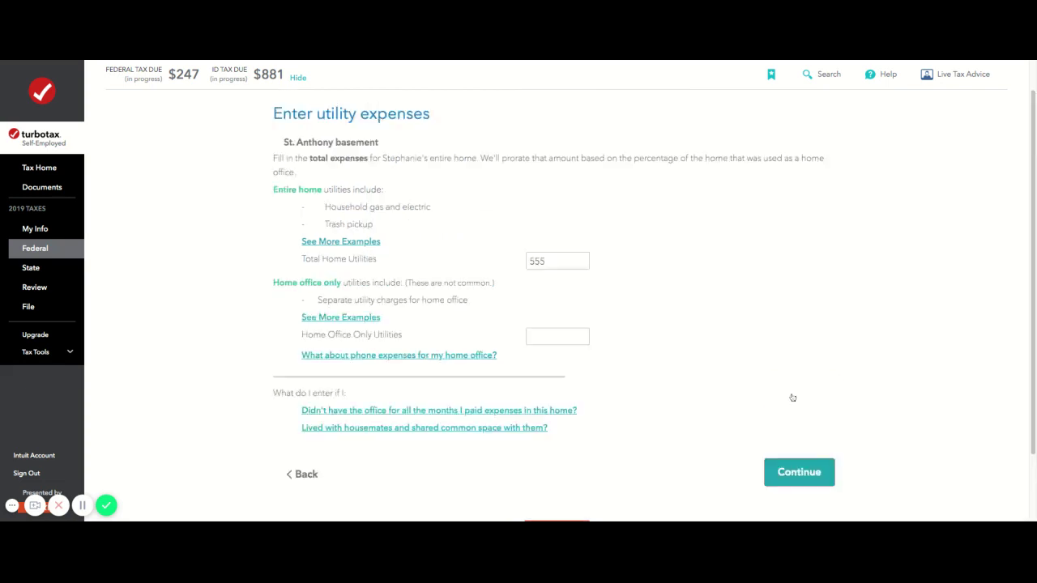
click(799, 473)
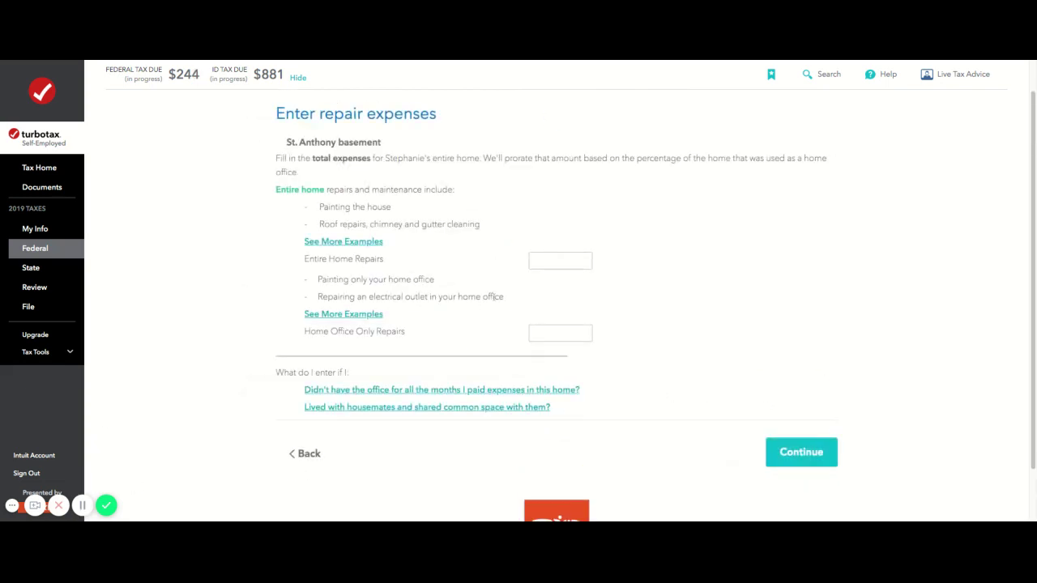
Skip the St. Anthony repair expenses, enter 677 as the home insurance total, and continue
click(799, 454)
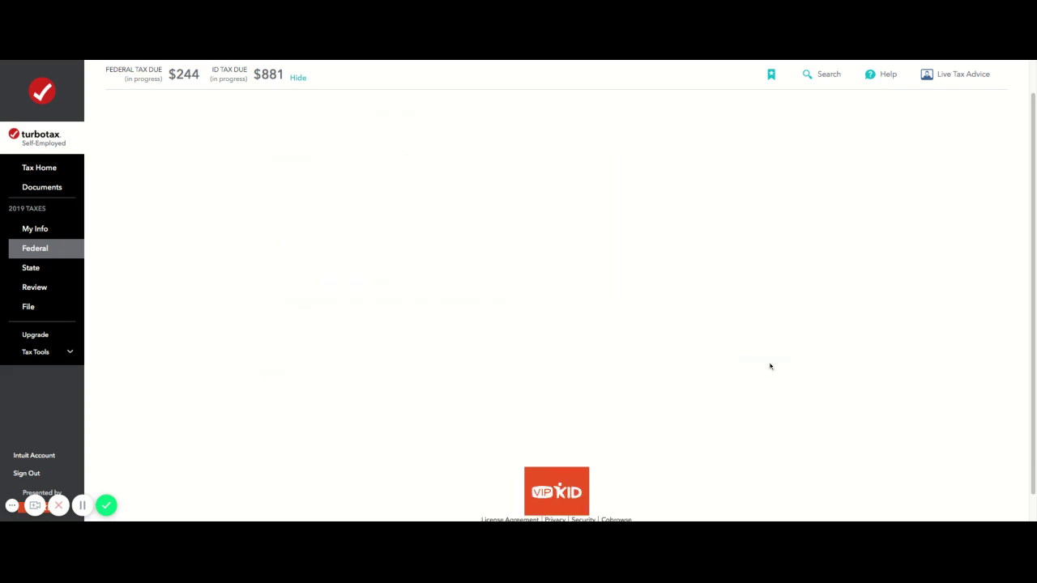
click(81, 507)
text(677)
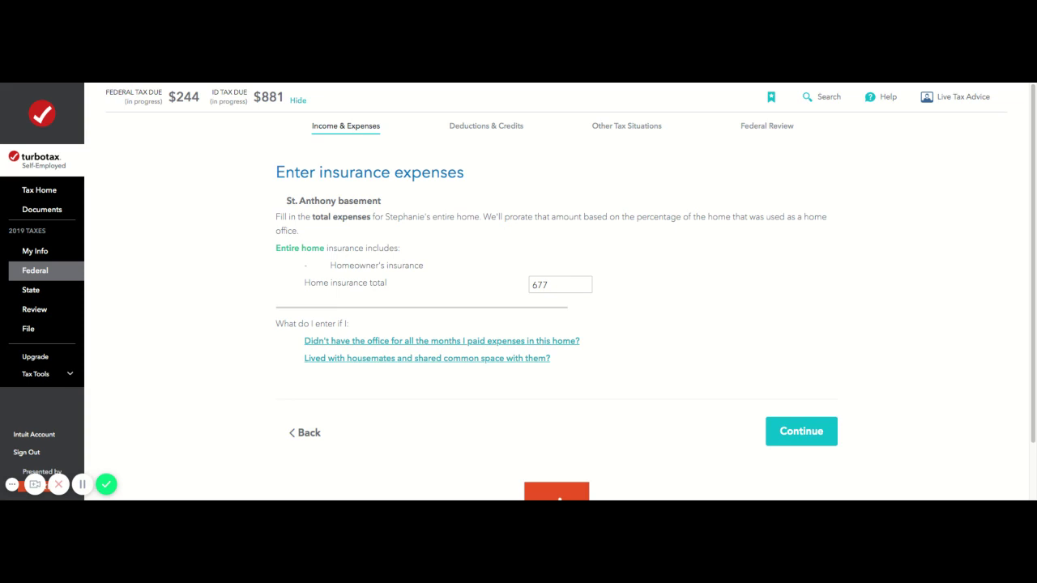
click(571, 287)
click(800, 433)
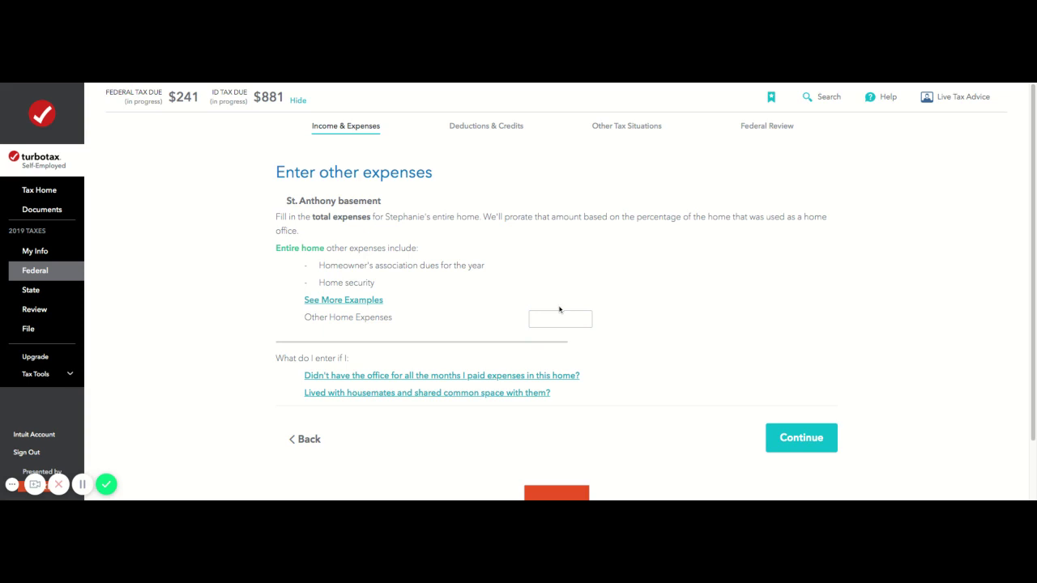
Enter 290 as the St. Anthony other home expenses, continue, and close the help on deductible household expenses
click(82, 484)
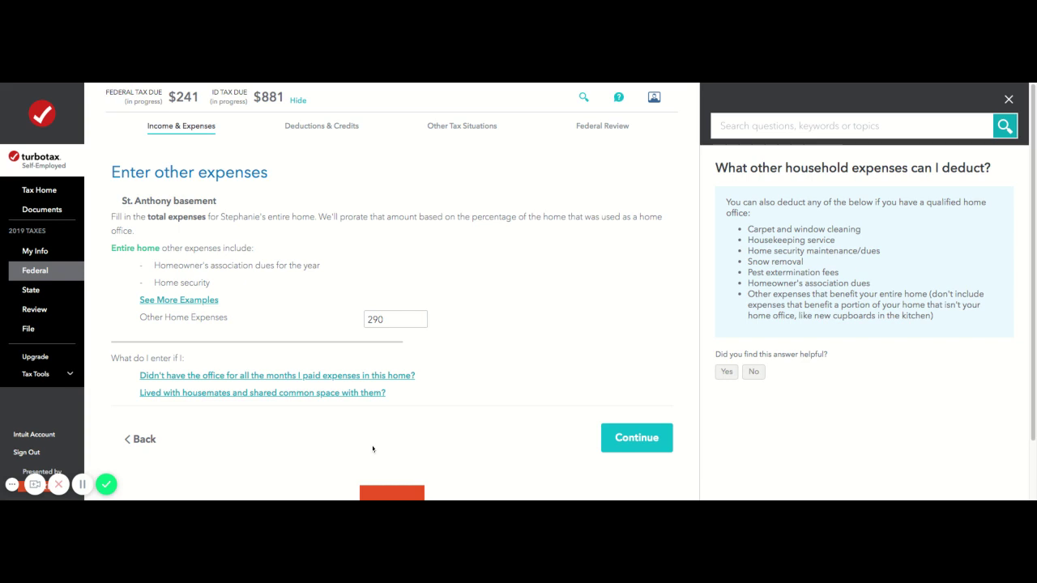
click(642, 441)
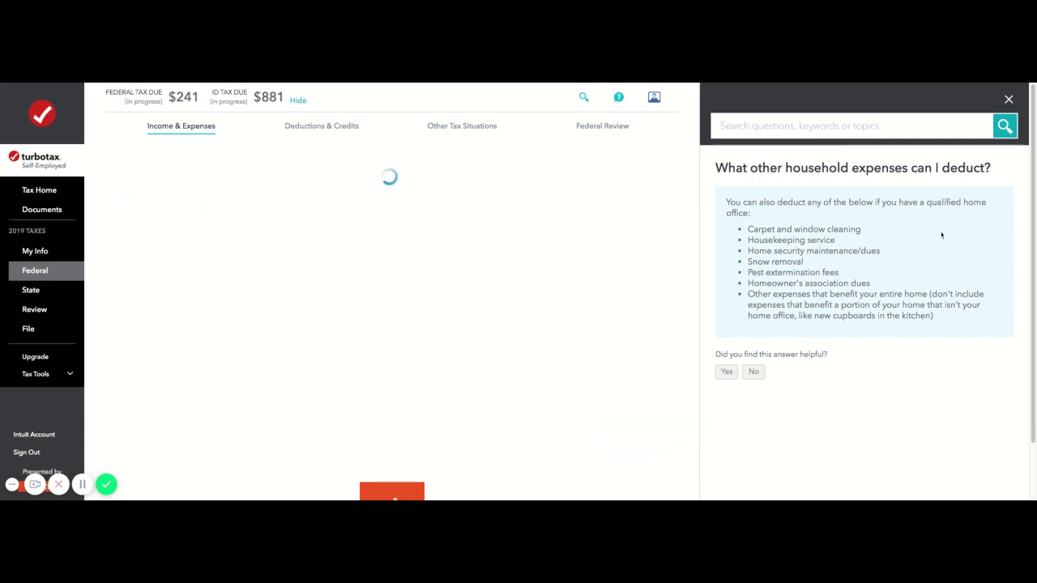
click(1008, 98)
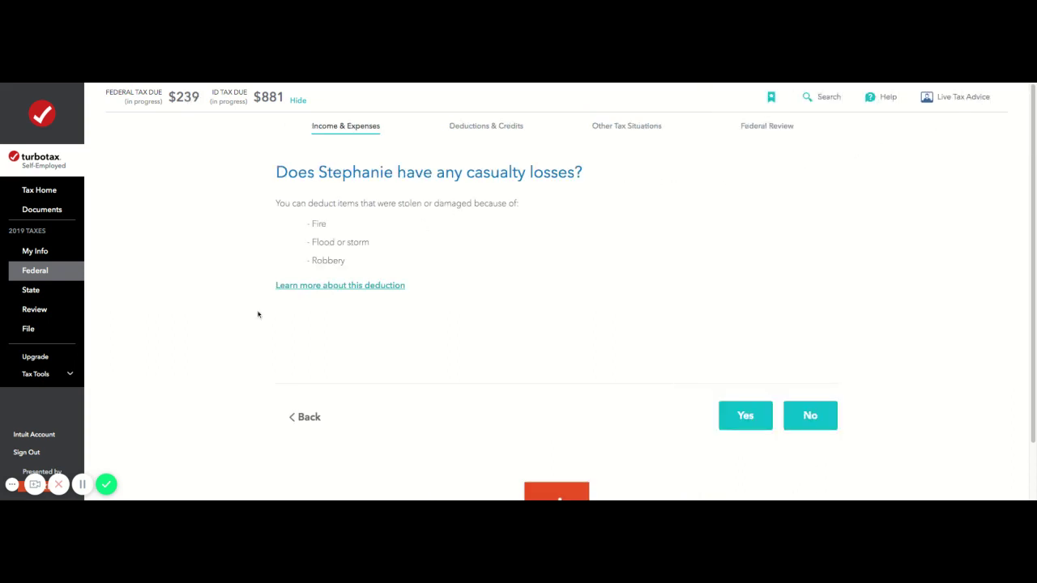
Answer No to casualty losses and accept the St. Anthony basement summary of home office expenses
click(808, 417)
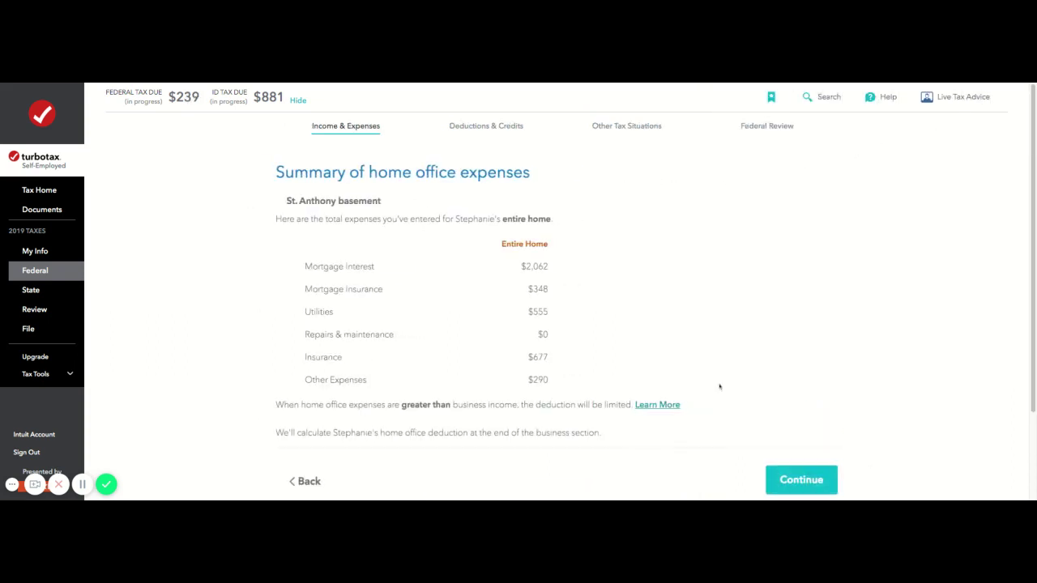
scroll(717, 381, down, 1)
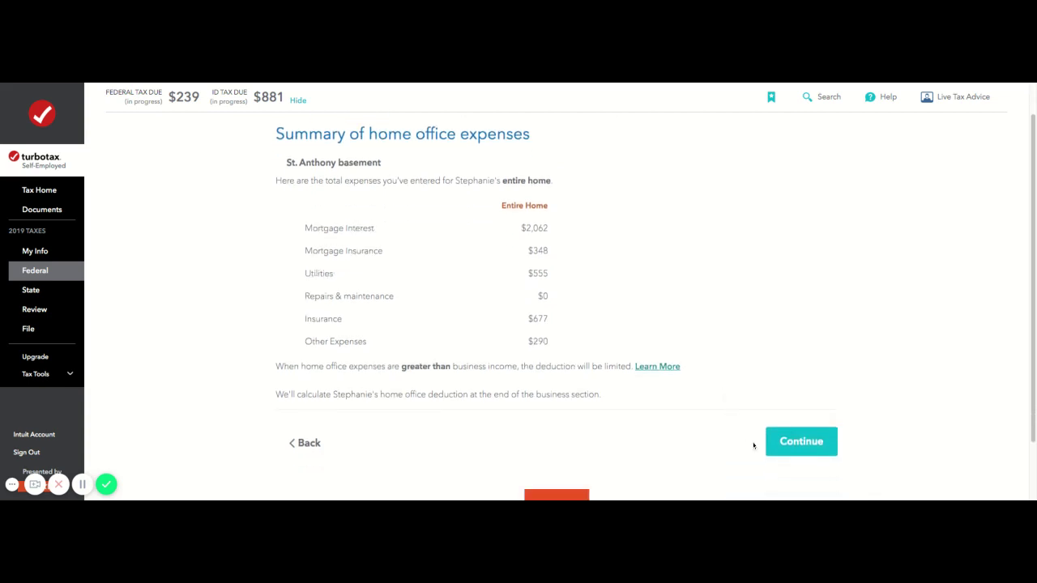
click(798, 443)
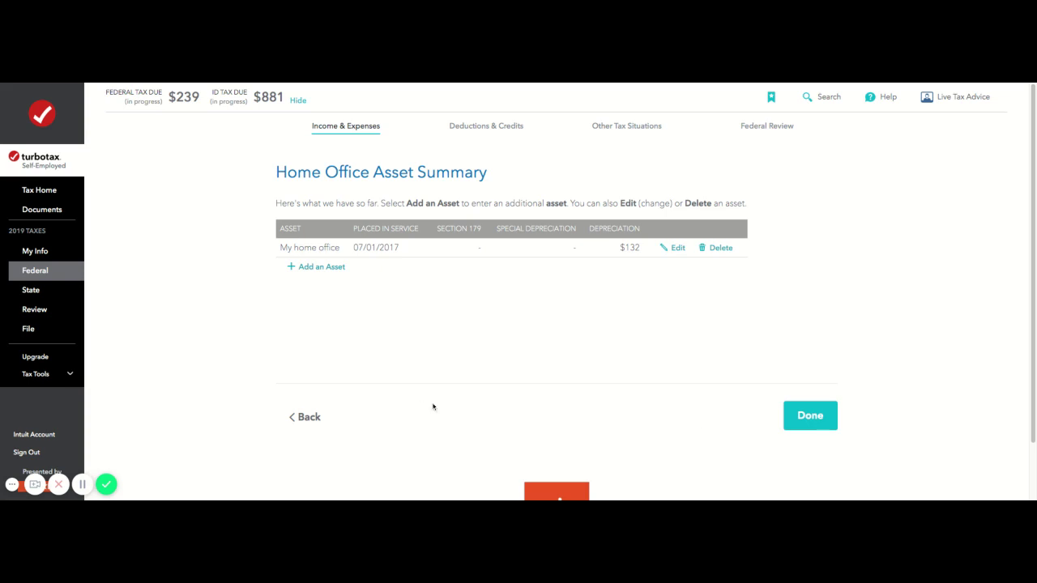
Finish the home office asset summary and confirm there were no undeducted home office expenses from a prior year
click(820, 418)
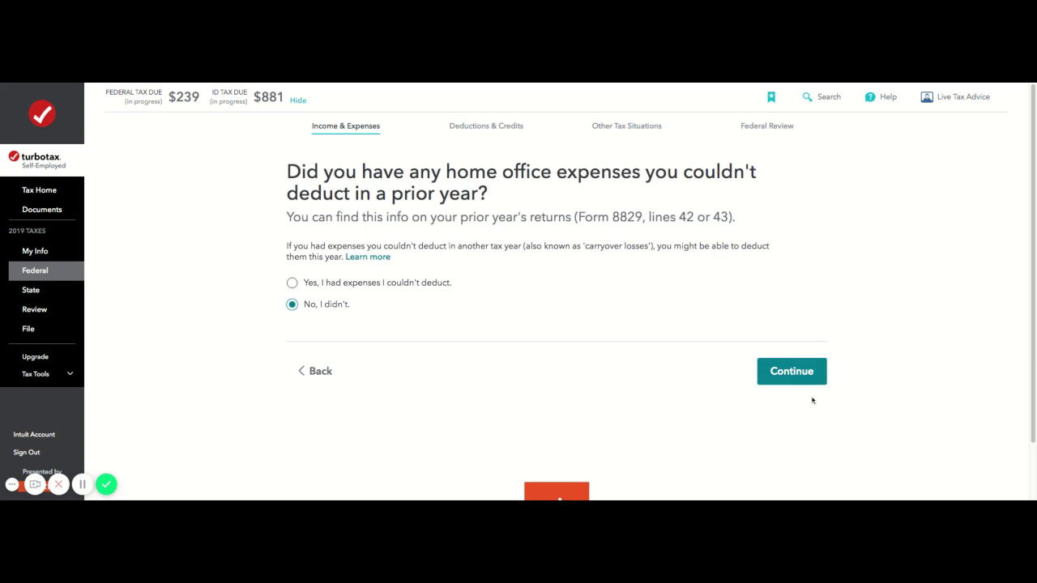
click(802, 383)
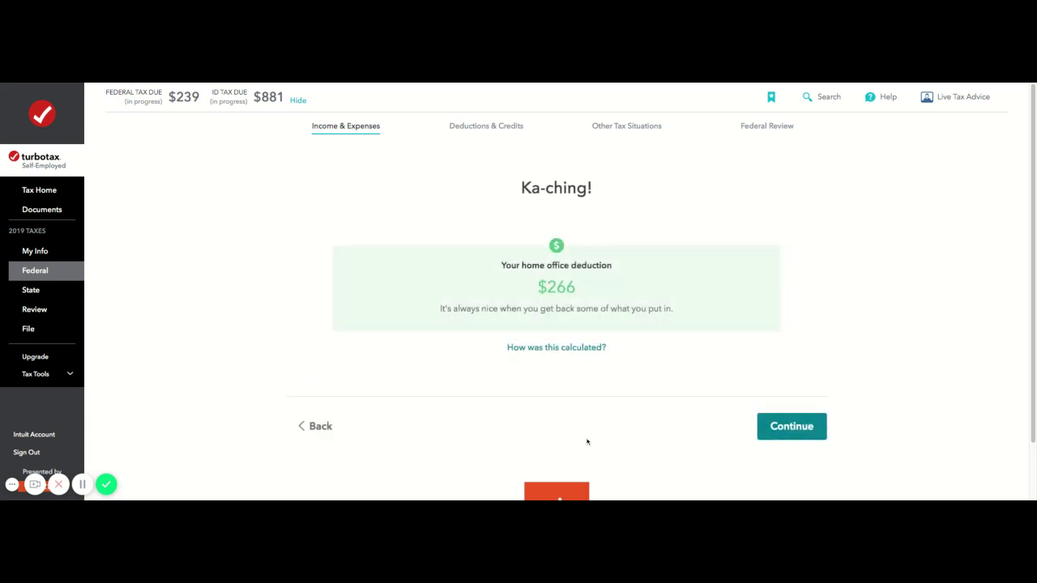
click(774, 426)
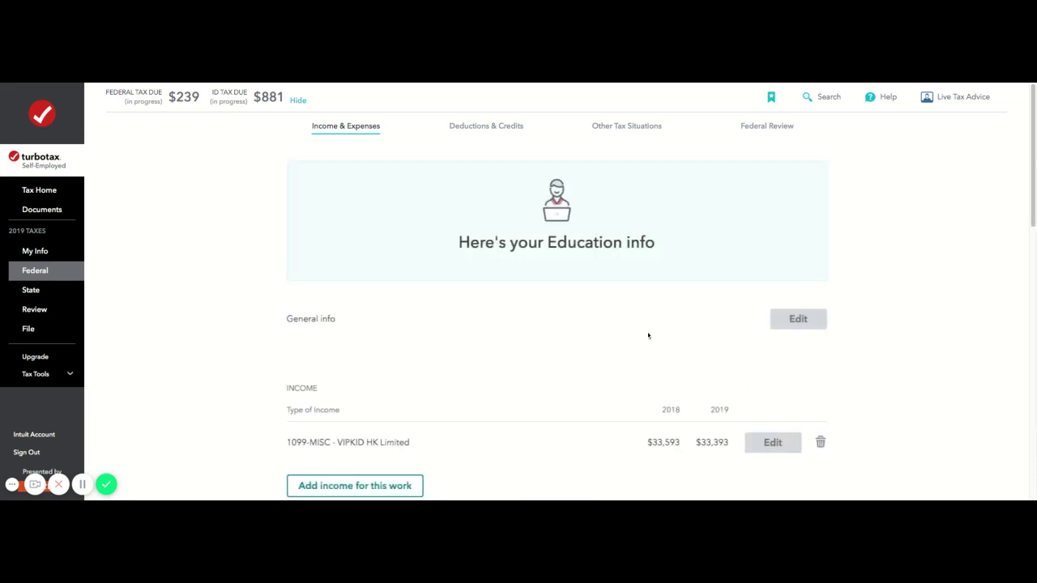
Review the Education work summary, comparing 2018 and 2019 income and expense categories through to the business summary
scroll(618, 352, down, 5)
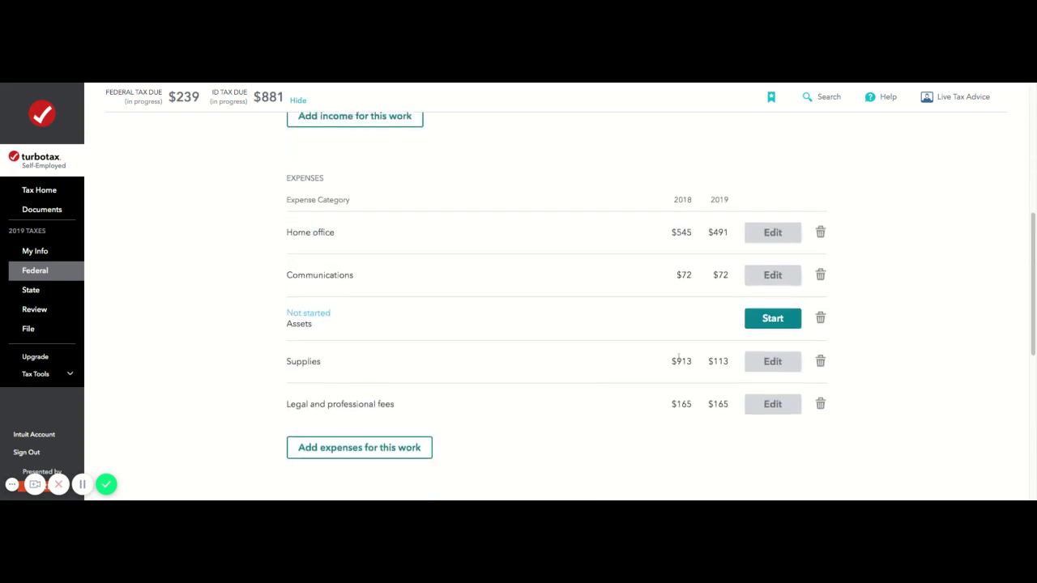
scroll(678, 360, up, 1)
scroll(677, 359, down, 1)
scroll(680, 368, up, 2)
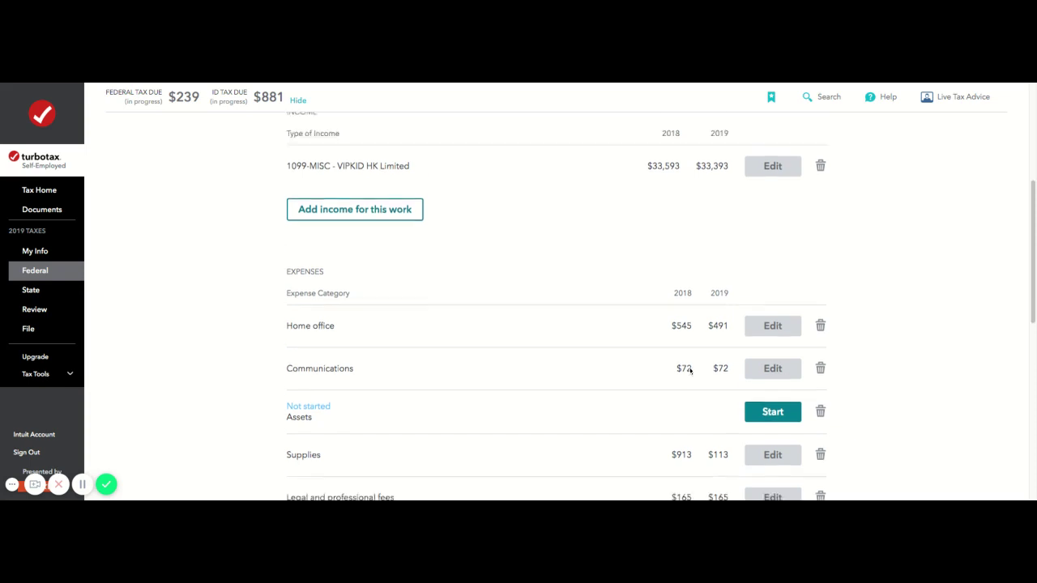
drag(698, 258, 728, 257)
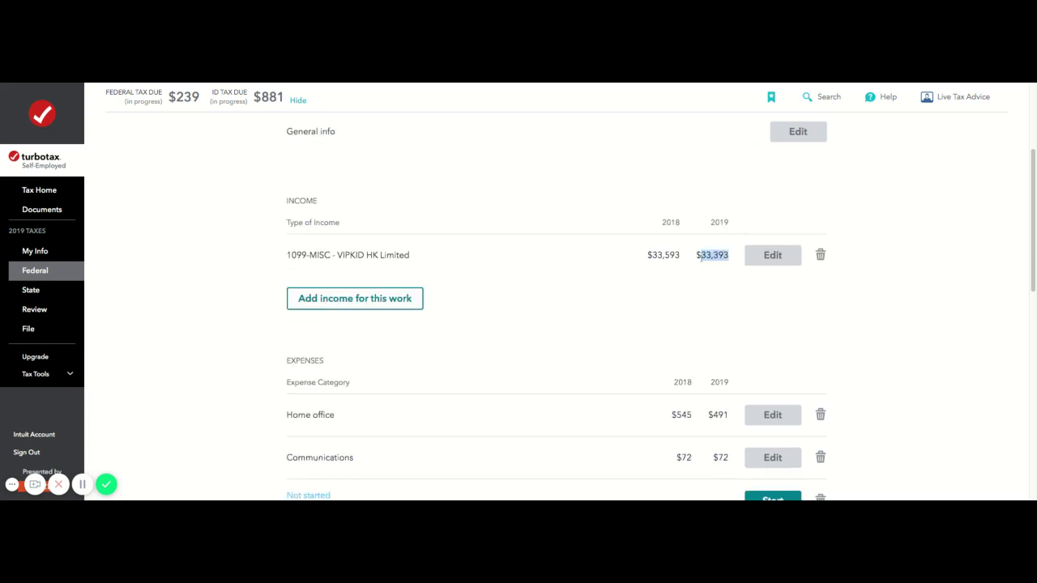
scroll(721, 308, down, 2)
scroll(717, 328, down, 1)
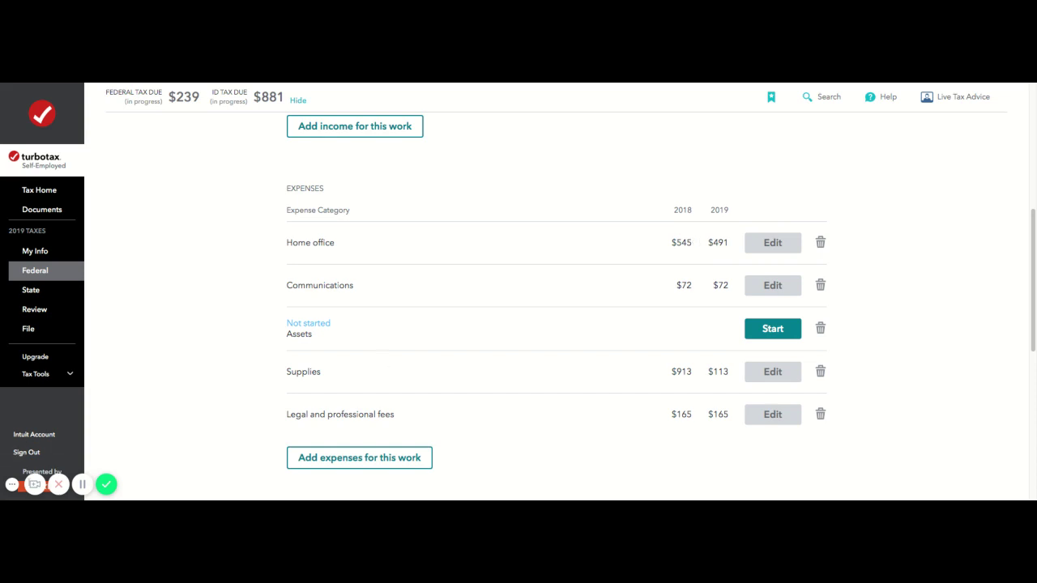
scroll(139, 416, up, 1)
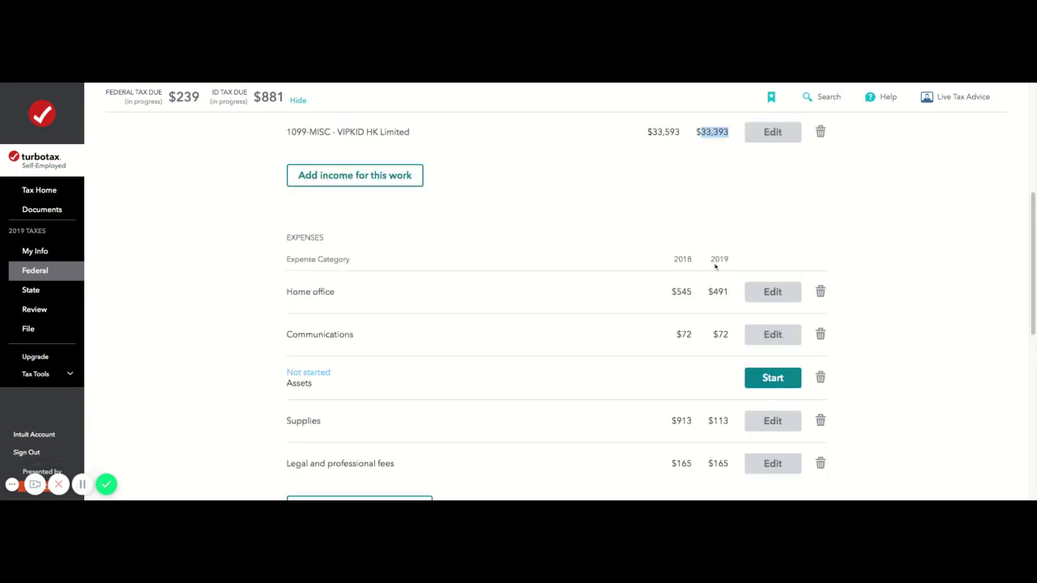
scroll(685, 219, up, 1)
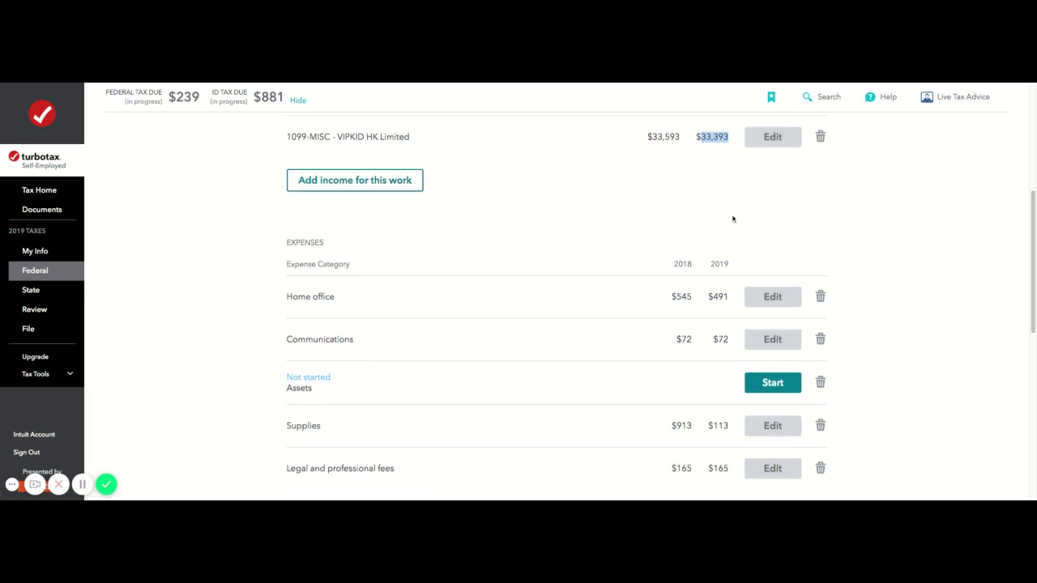
scroll(733, 218, down, 2)
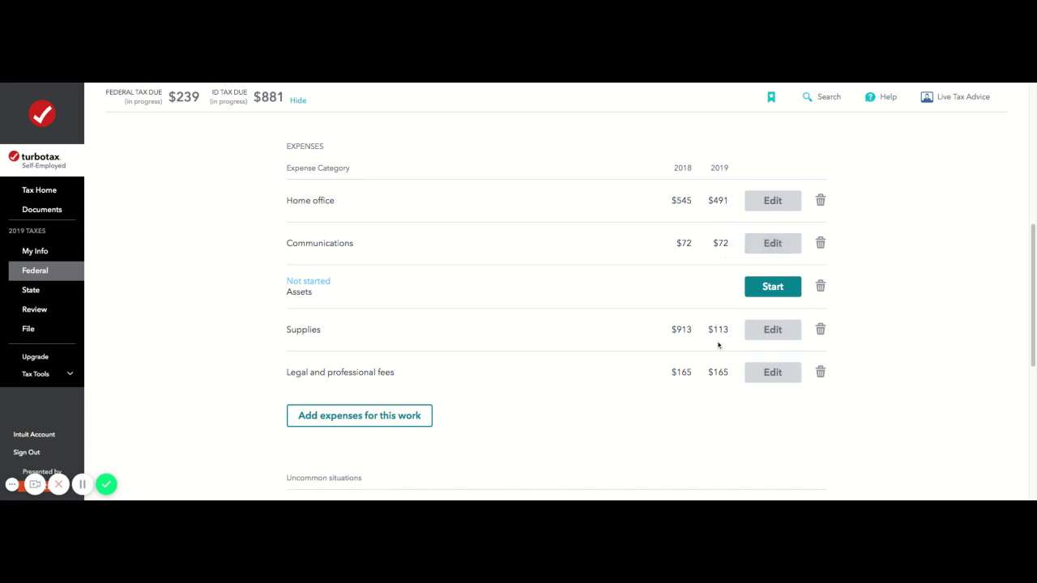
scroll(709, 389, up, 3)
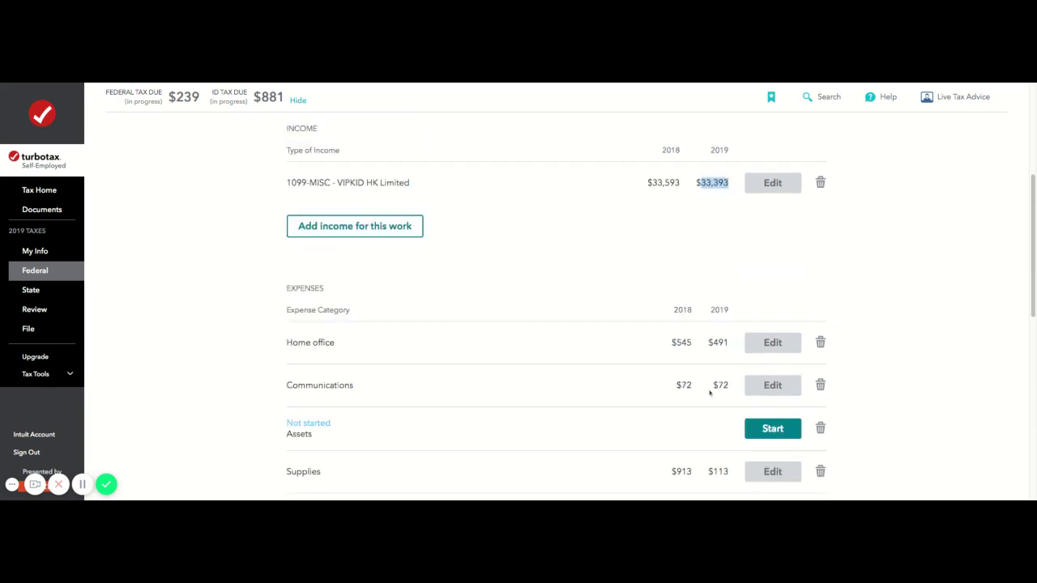
scroll(709, 392, down, 5)
scroll(791, 433, down, 4)
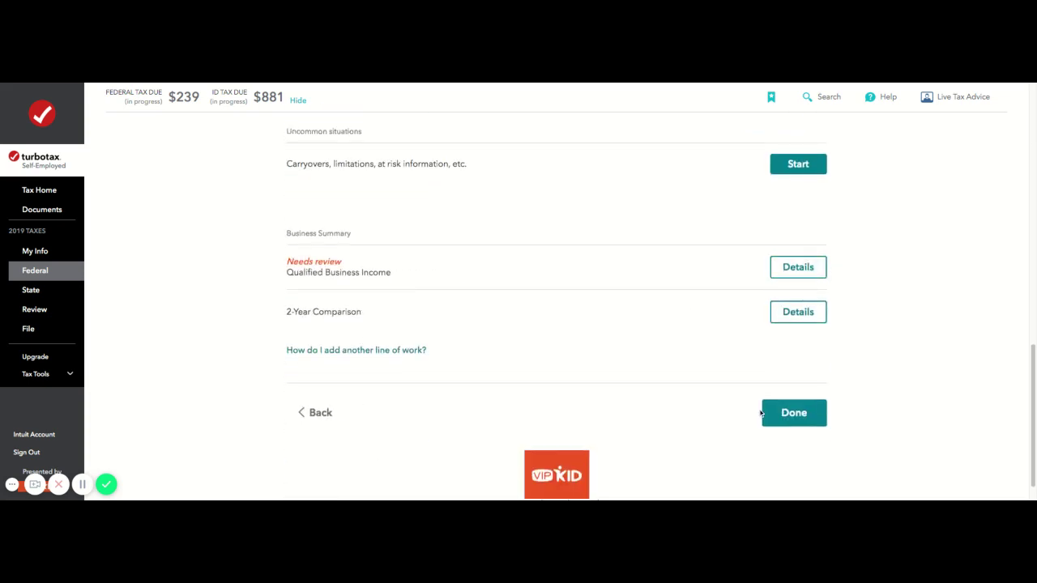
scroll(761, 413, down, 1)
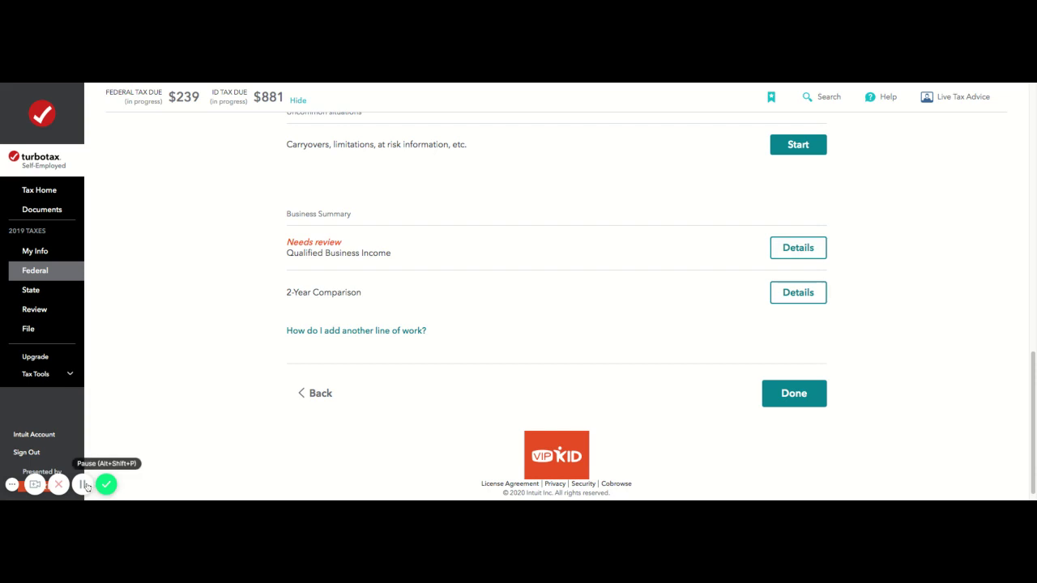
Finish the Education work section and run its Audit Assessment
click(802, 411)
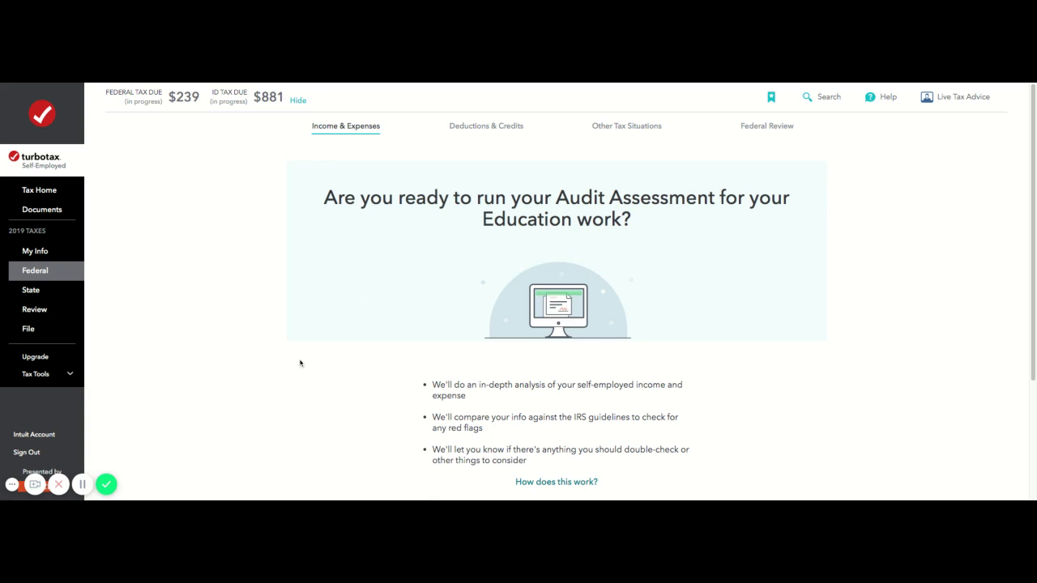
scroll(282, 400, down, 2)
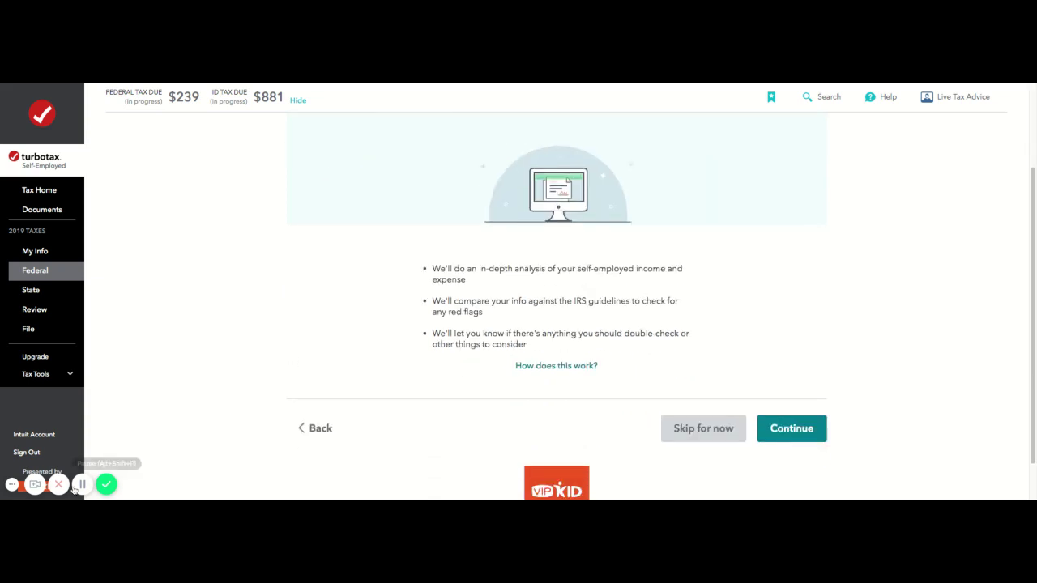
scroll(486, 389, down, 1)
click(806, 377)
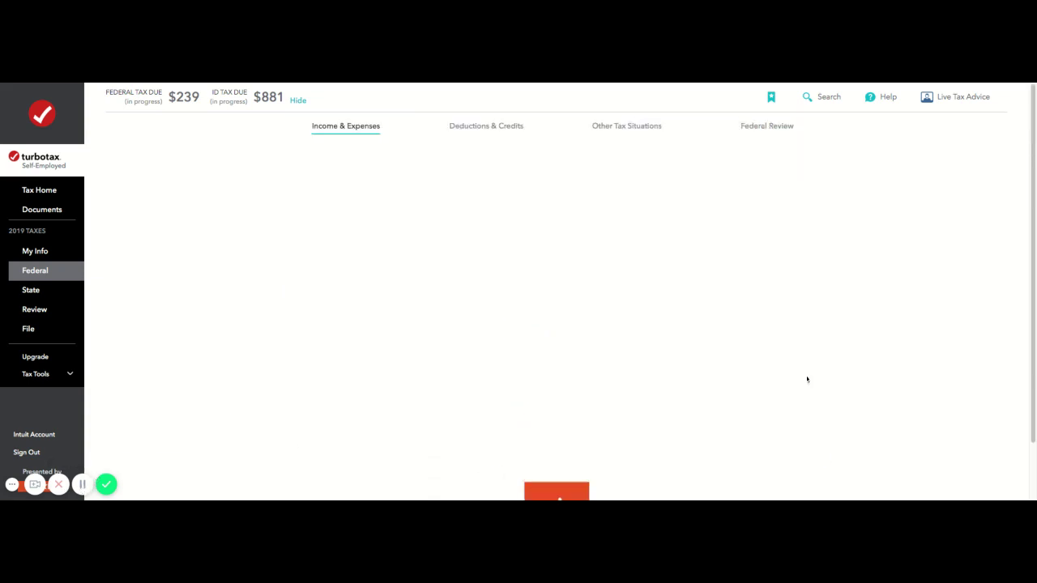
Review the audit risk rating, the things to double-check, and the details of deductions that may have been missed
scroll(640, 351, down, 1)
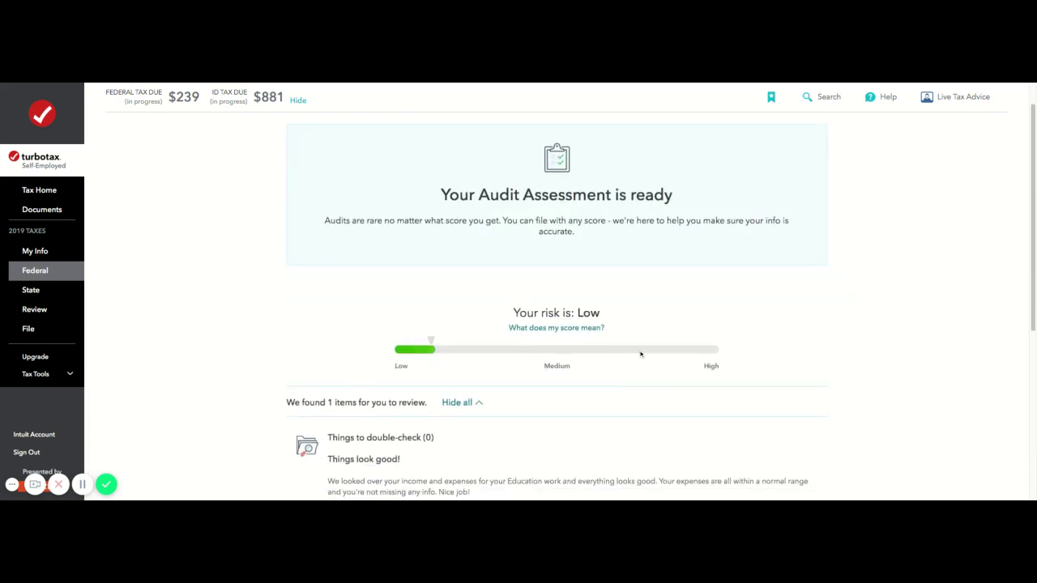
scroll(640, 365, up, 1)
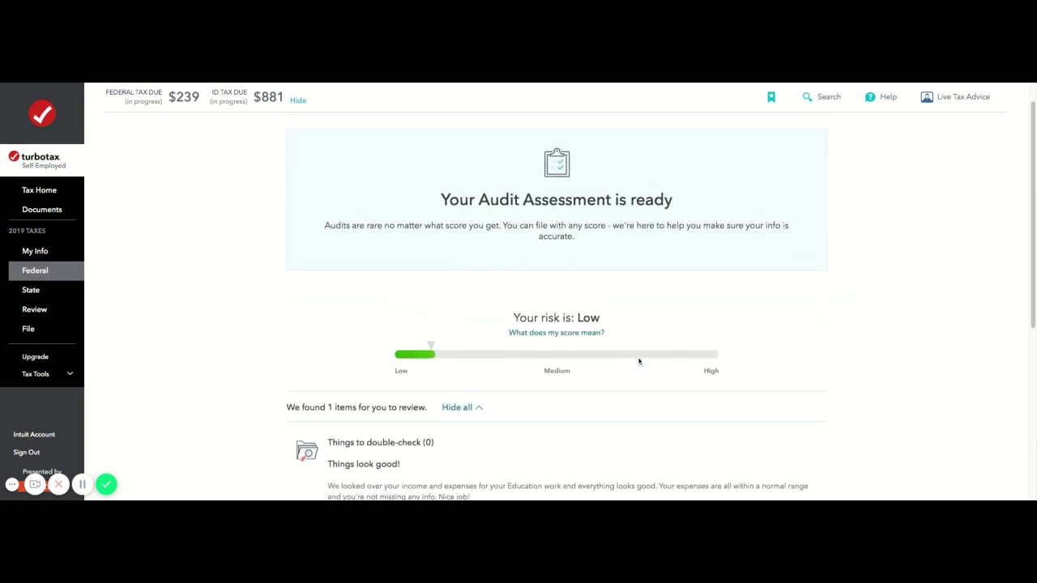
scroll(639, 359, down, 2)
scroll(641, 368, down, 3)
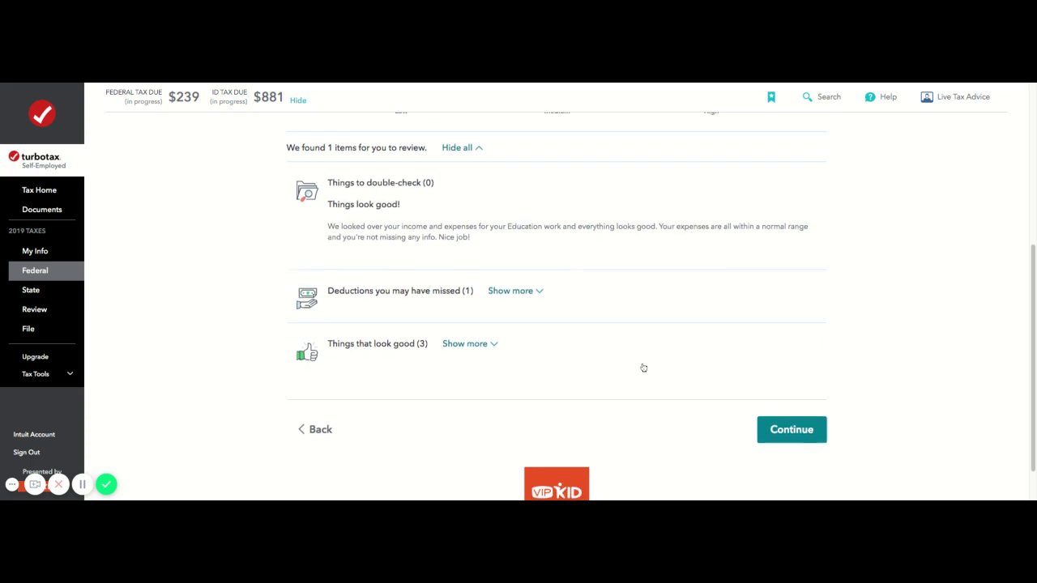
scroll(643, 368, down, 1)
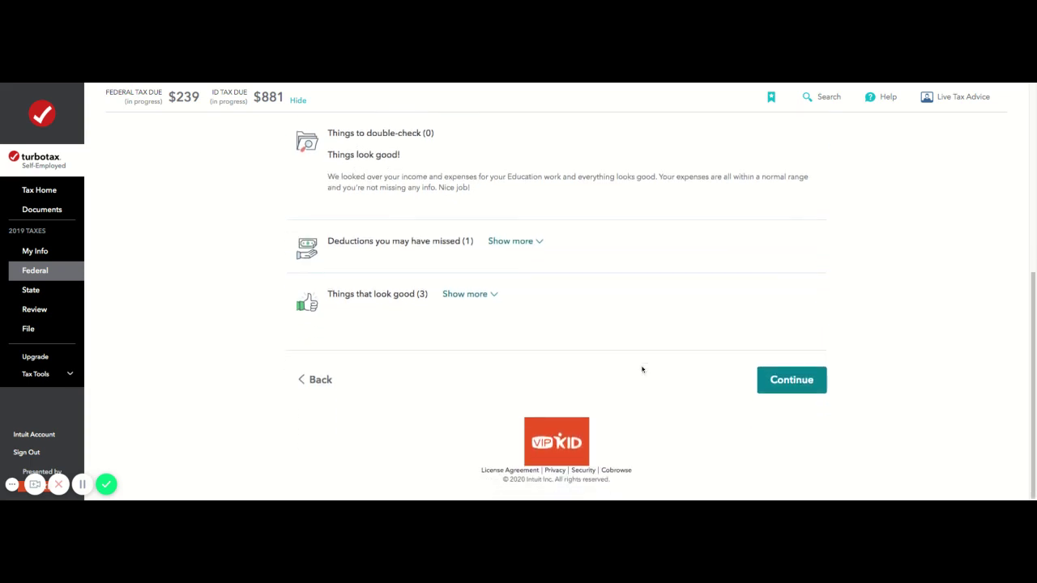
click(510, 241)
scroll(523, 291, down, 1)
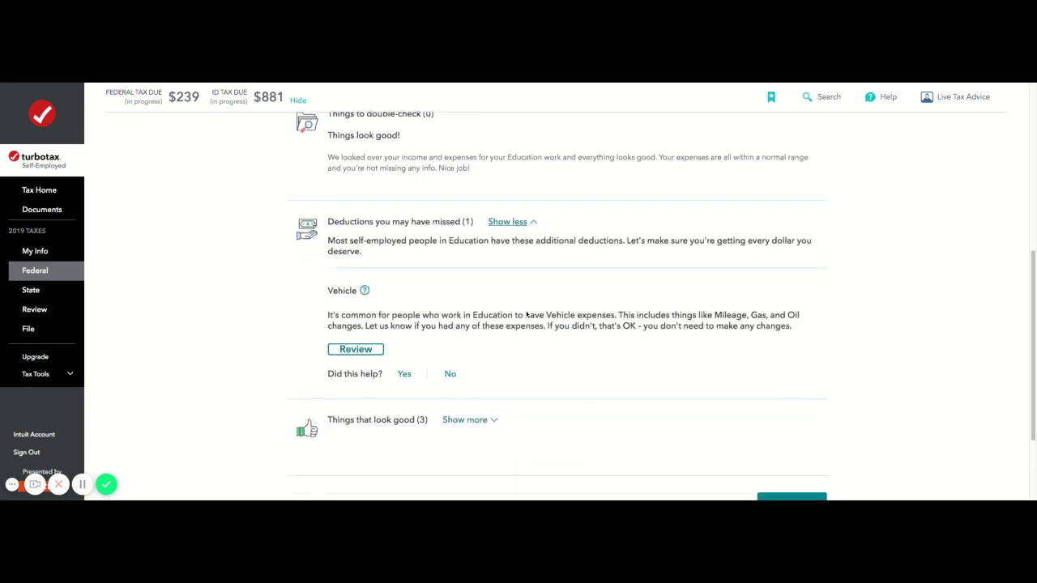
scroll(526, 317, down, 3)
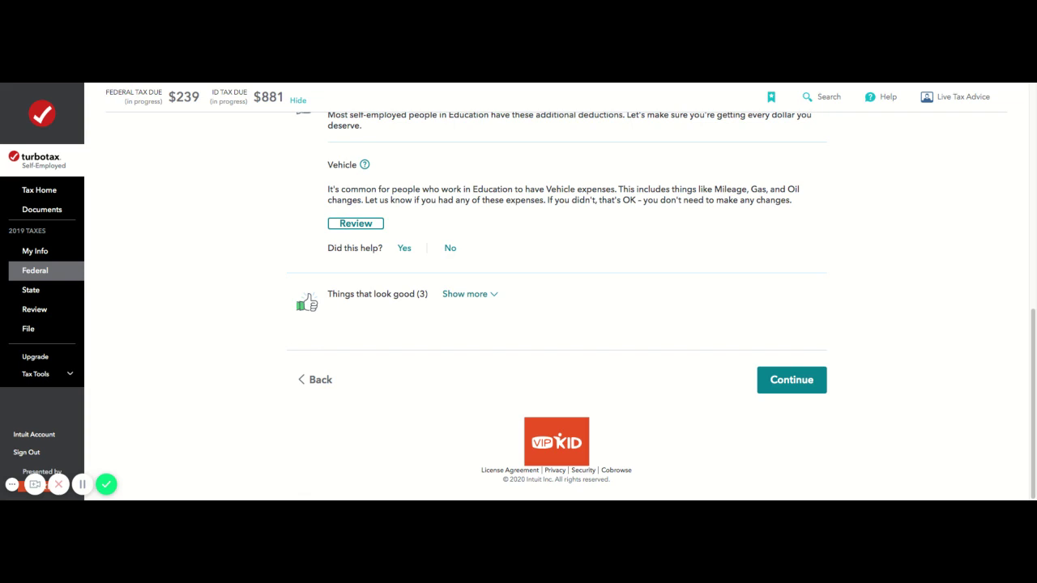
Expand the things that look good in the Audit Assessment and read the comment on each expense category
click(491, 296)
scroll(484, 335, down, 2)
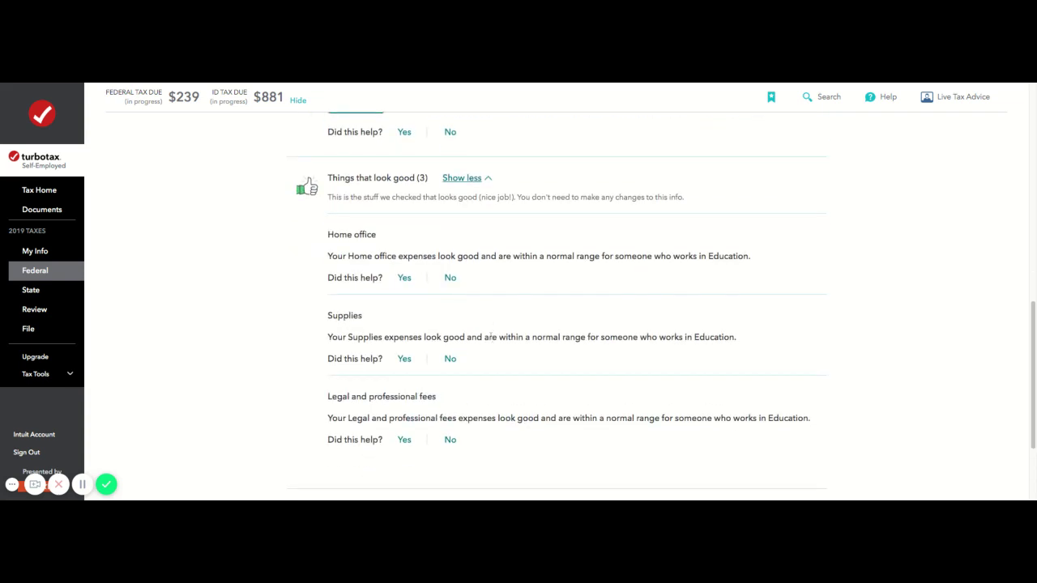
scroll(500, 366, down, 1)
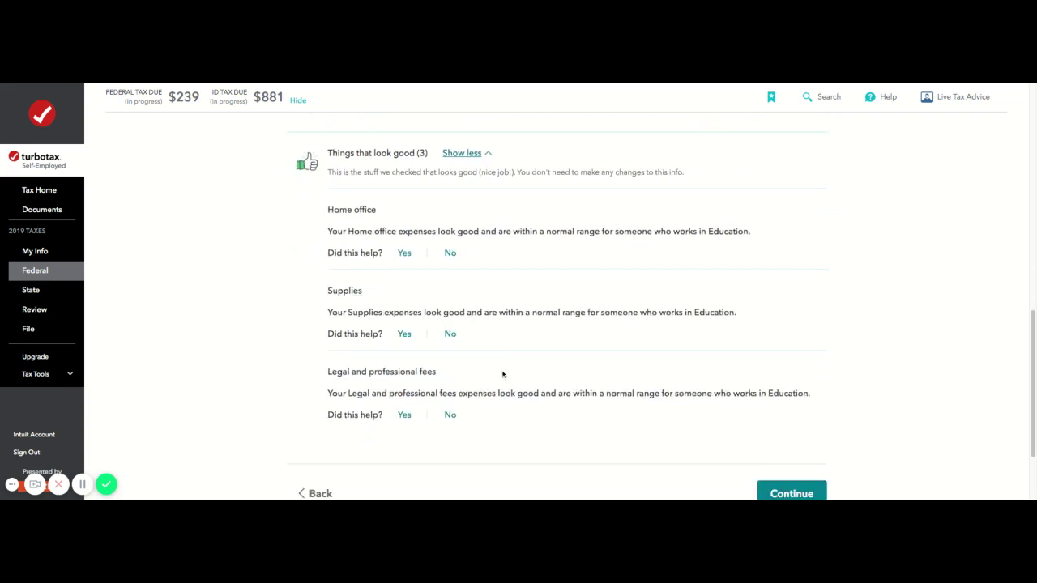
scroll(506, 339, down, 1)
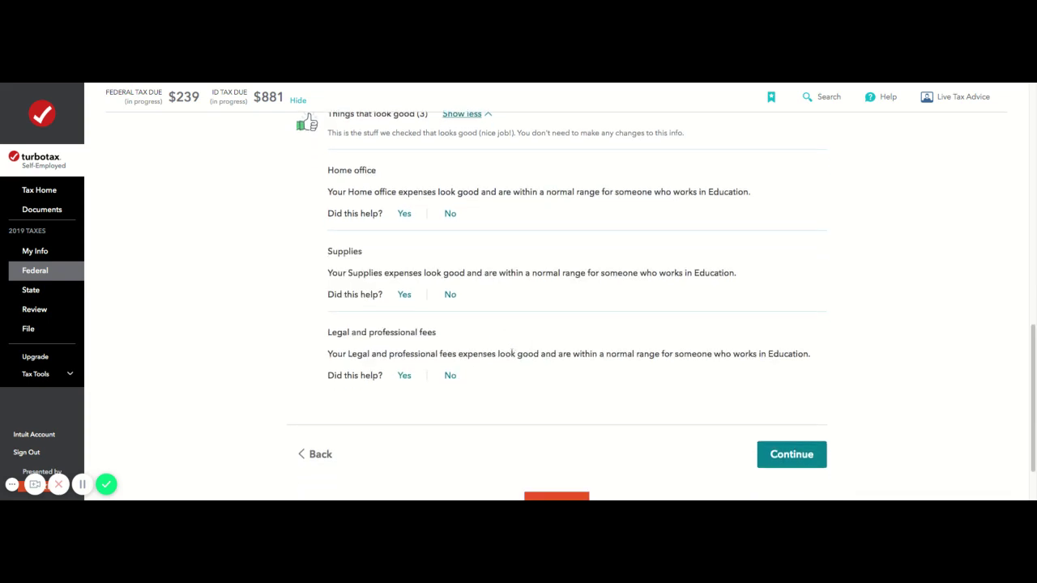
scroll(498, 358, down, 1)
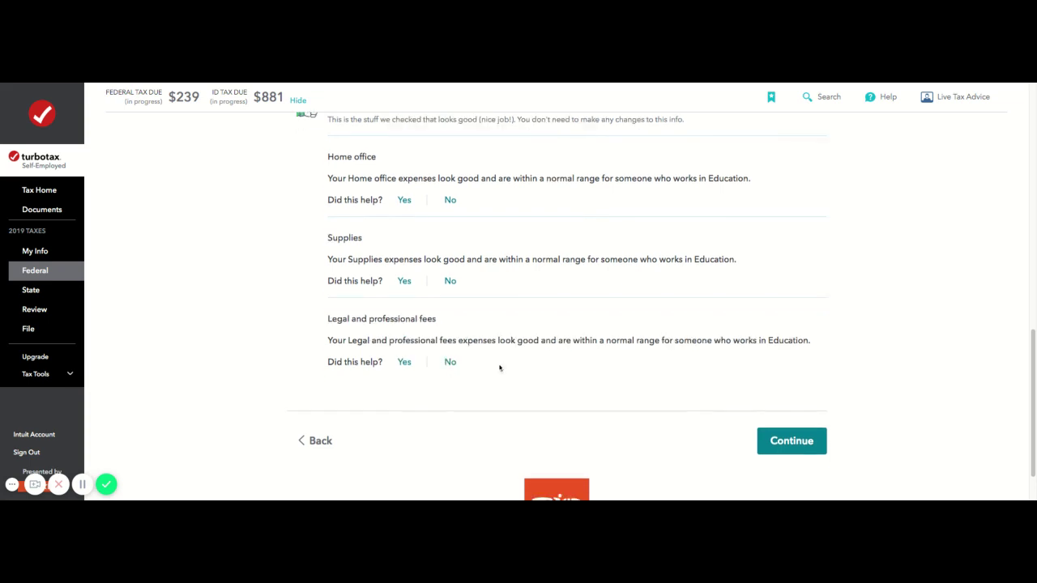
scroll(506, 363, down, 1)
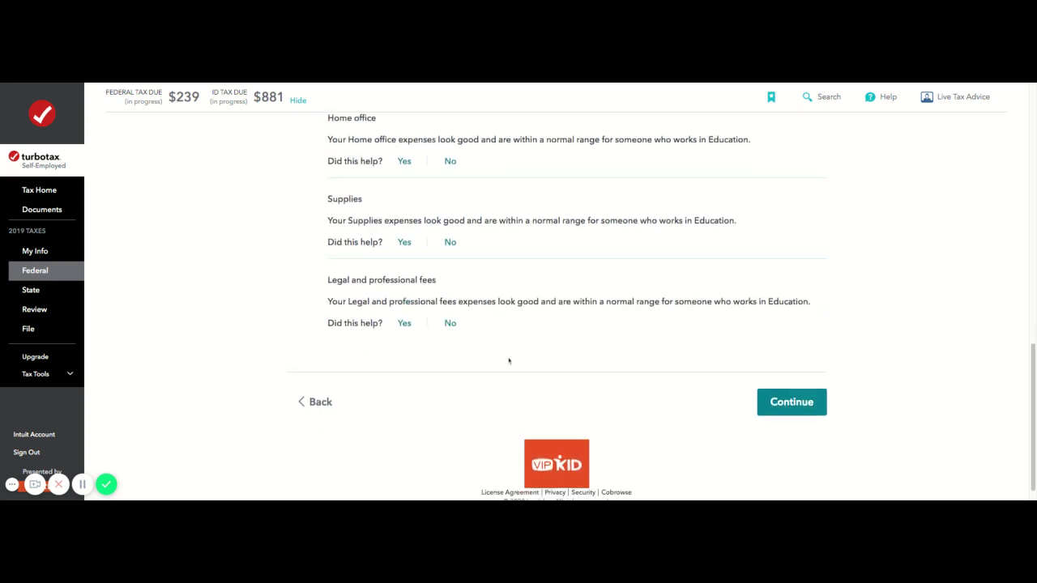
Rate the home office, supplies, and legal and professional fees comments as helpful, then continue past the Audit Assessment
click(403, 164)
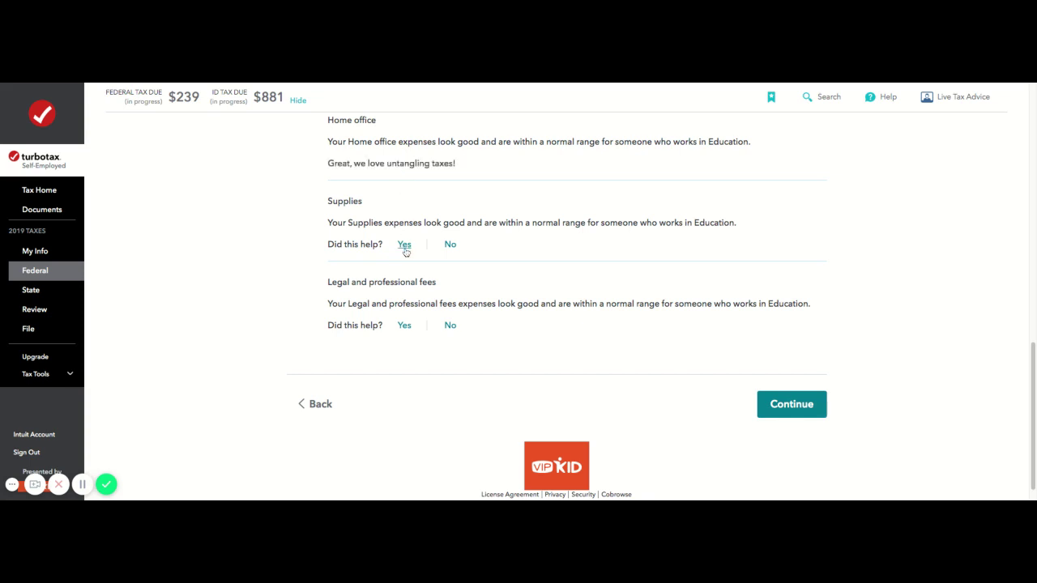
click(404, 245)
click(404, 326)
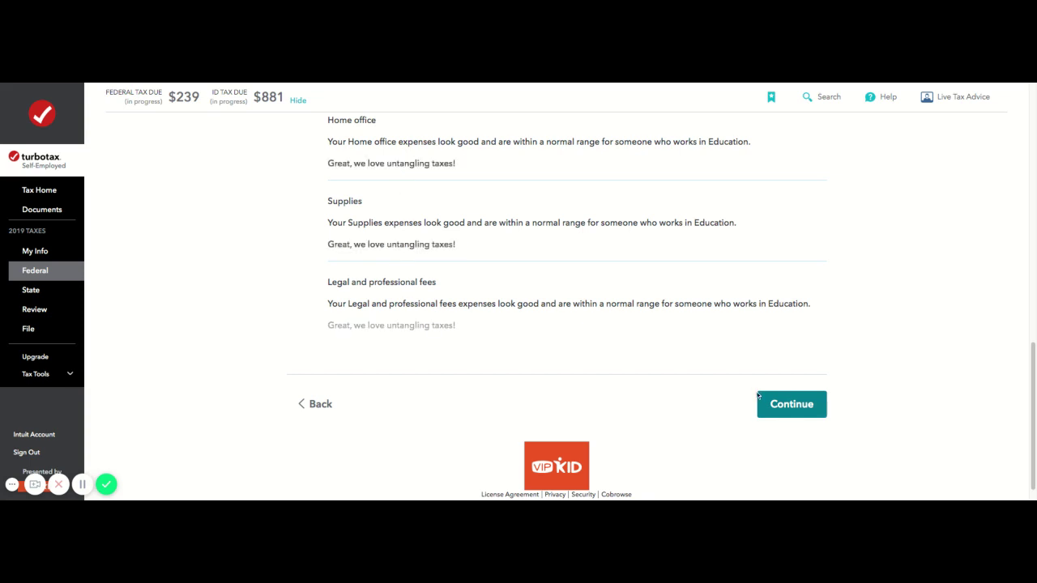
click(791, 404)
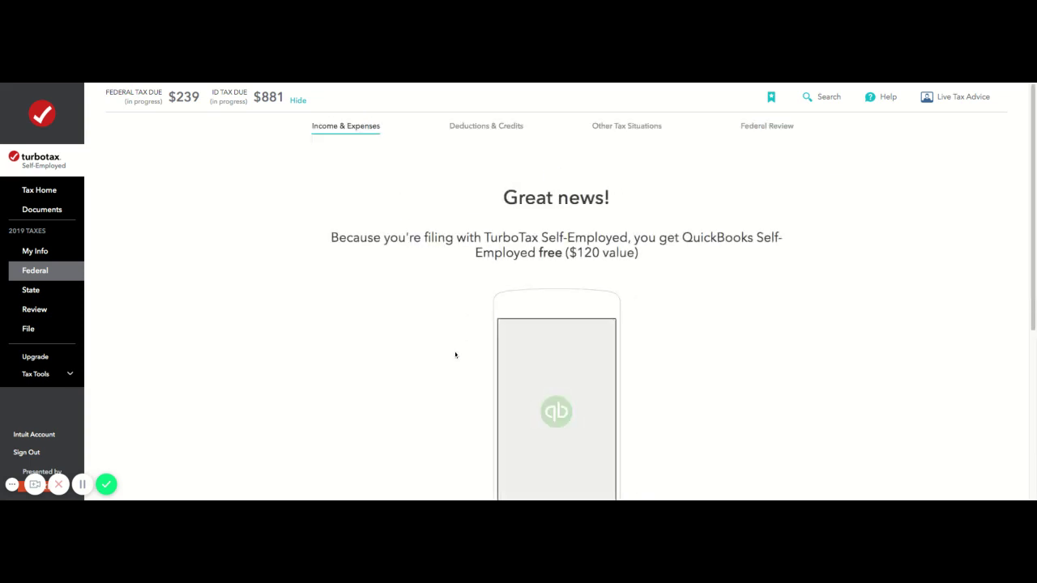
Continue past the free QuickBooks Self-Employed offer and review the overall income and expenses summary
scroll(452, 384, down, 4)
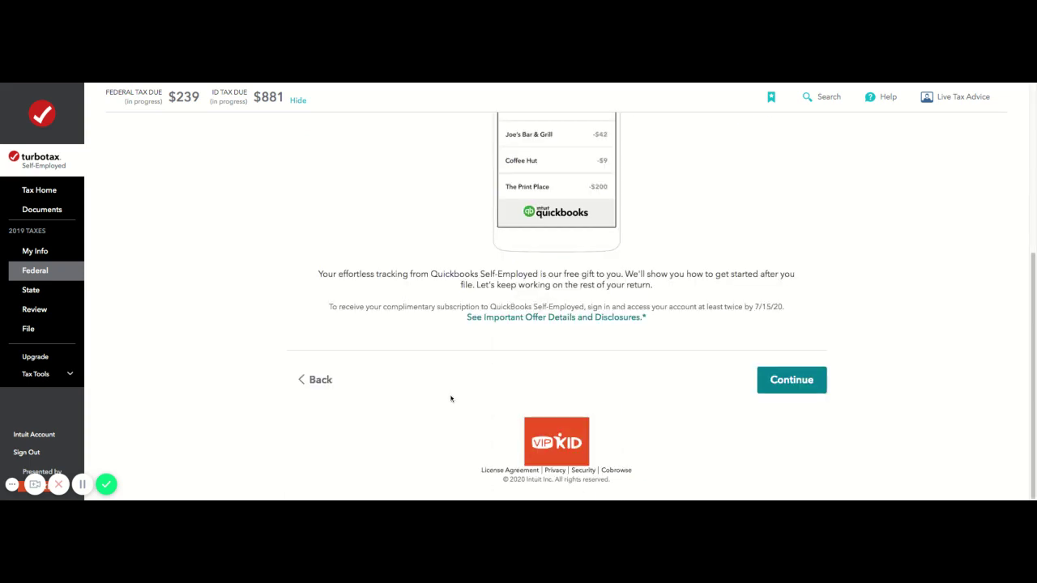
click(806, 382)
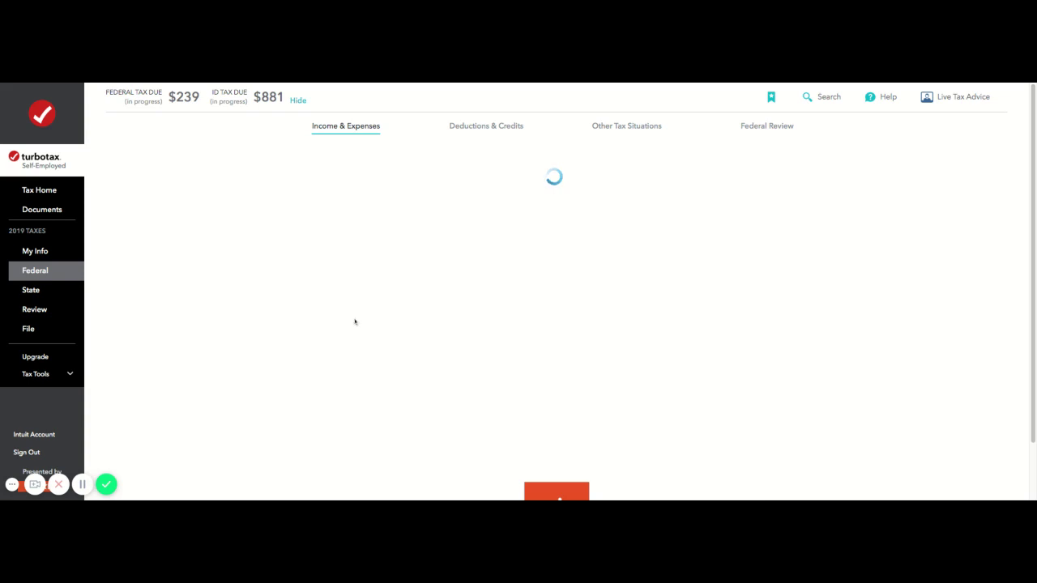
scroll(496, 352, down, 1)
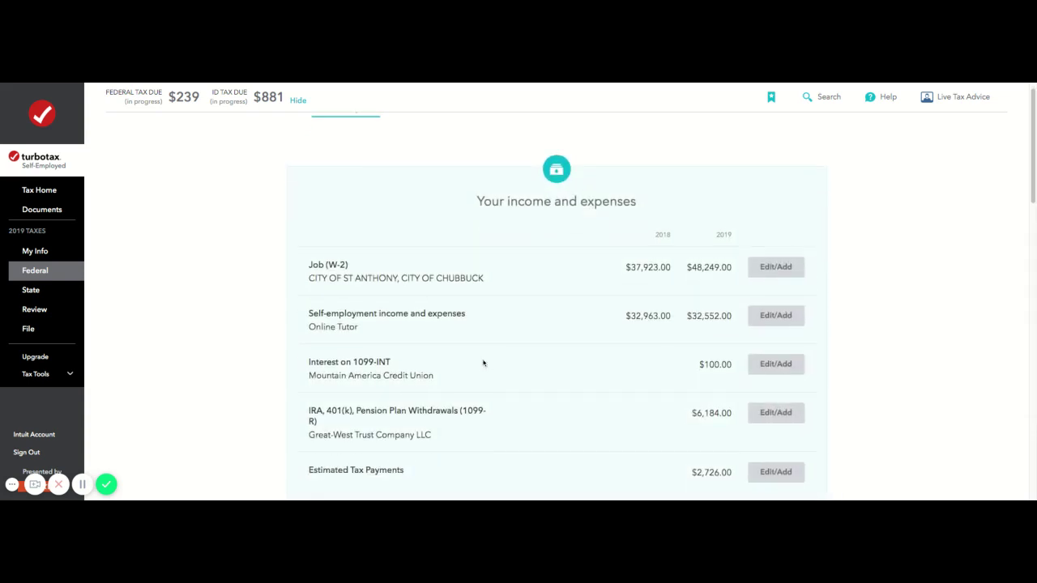
scroll(462, 384, down, 1)
scroll(424, 391, down, 3)
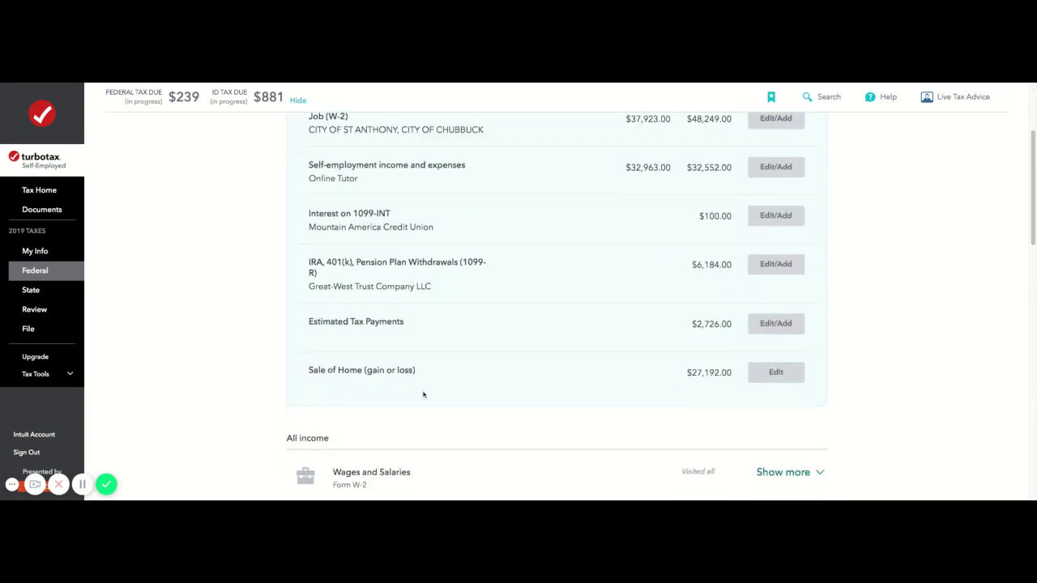